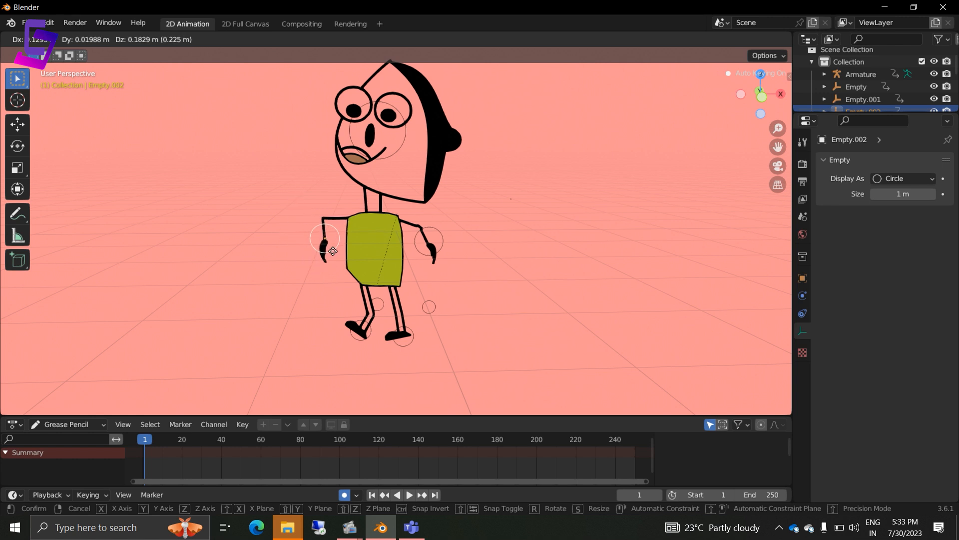
# Pose both arms by moving the circular control empty at each of the character's hands
pyautogui.click(333, 251)
pyautogui.click(418, 259)
pyautogui.press('g')
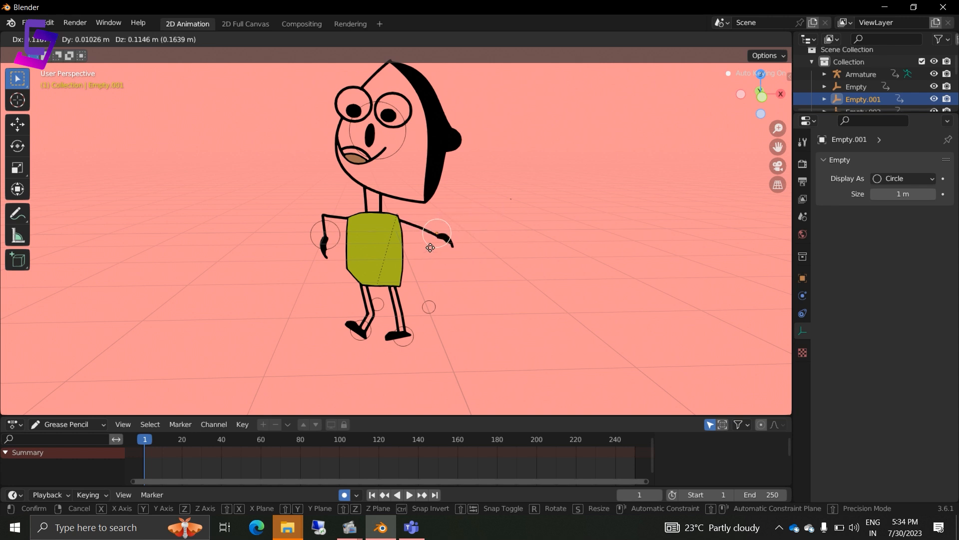
pyautogui.click(426, 300)
# Reposition the small knee control empty beside the character's front leg and the control empty on that leg's foot
pyautogui.click(428, 302)
pyautogui.press('g')
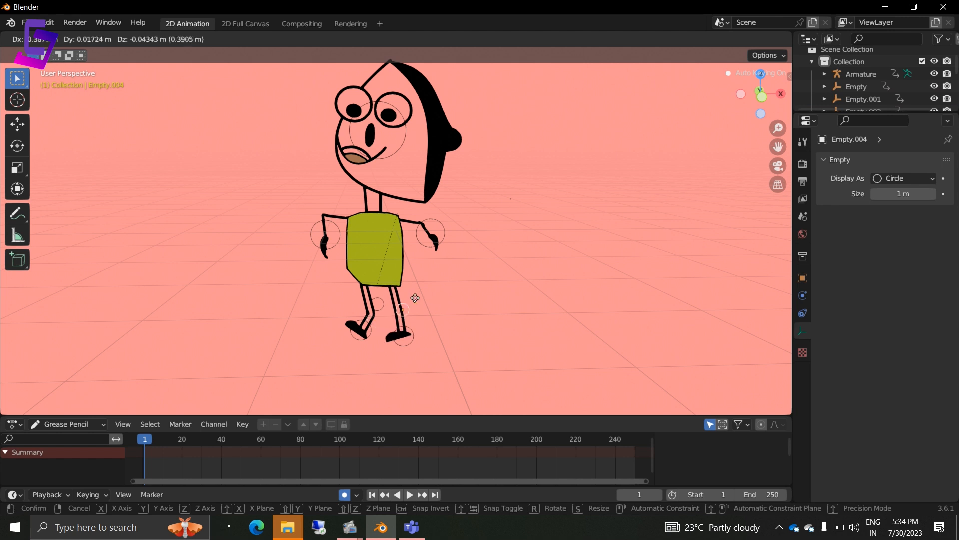
pyautogui.click(432, 298)
pyautogui.click(405, 343)
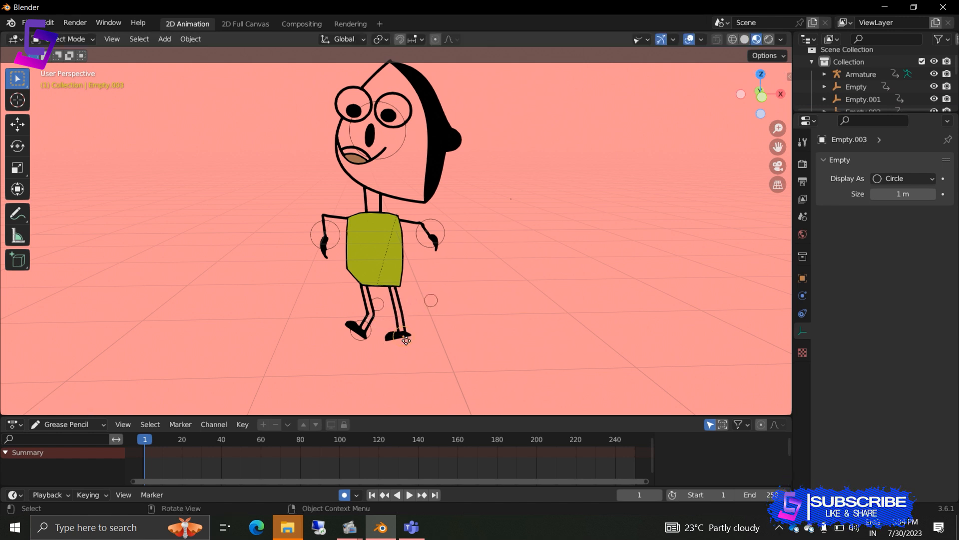
pyautogui.press('g')
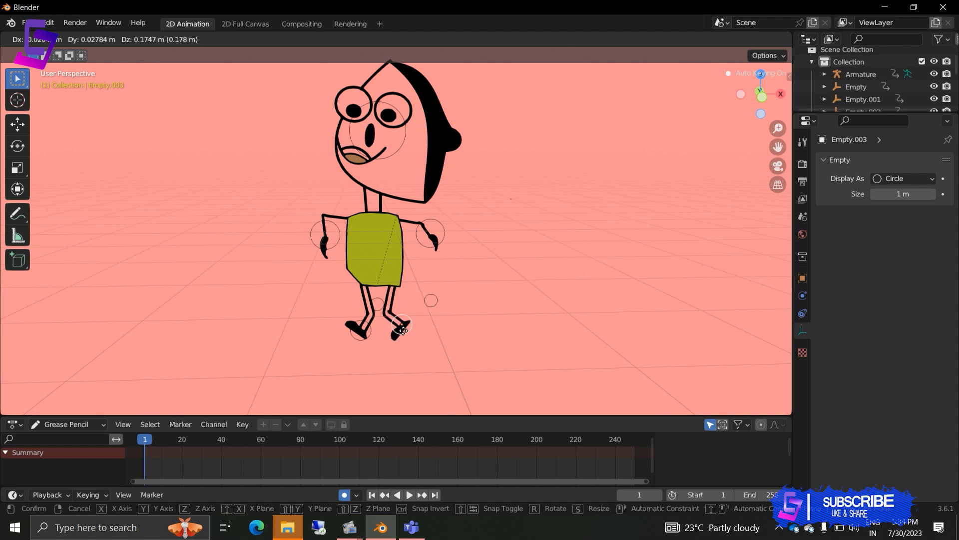
pyautogui.click(408, 347)
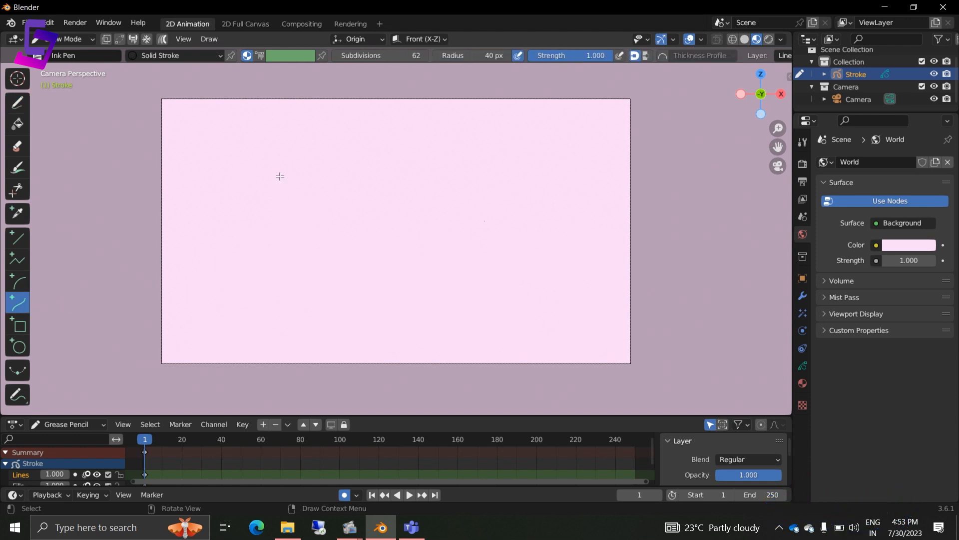
# Draw a curve for the face from the head's top round to the chin, and extrude it up the lower back of the head
pyautogui.moveTo(280, 176)
pyautogui.mouseDown()
pyautogui.moveTo(305, 268)
pyautogui.moveTo(279, 247)
pyautogui.moveTo(290, 238)
pyautogui.moveTo(335, 255)
pyautogui.moveTo(258, 258)
pyautogui.mouseUp()
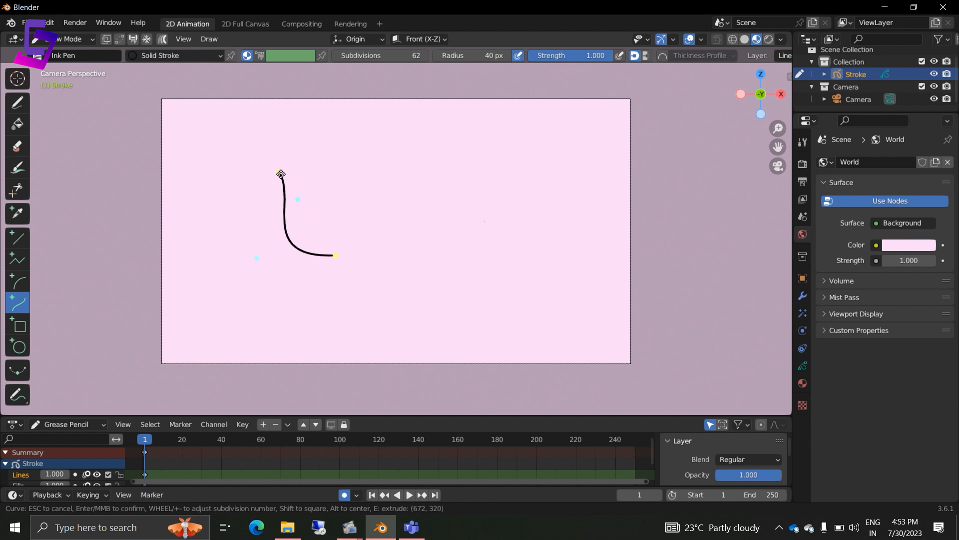
pyautogui.moveTo(281, 174); pyautogui.dragTo(313, 170)
pyautogui.moveTo(312, 168); pyautogui.dragTo(315, 156)
pyautogui.moveTo(336, 255); pyautogui.dragTo(355, 255)
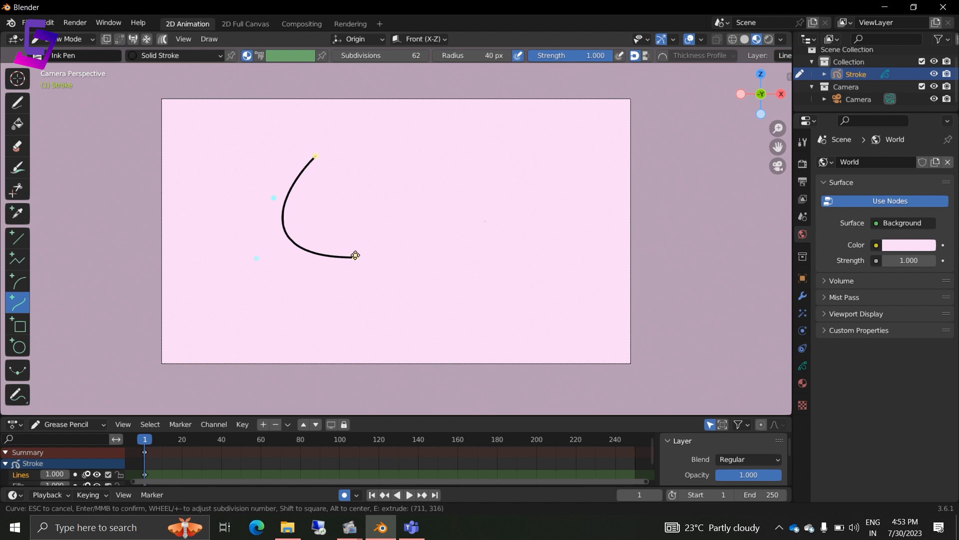
pyautogui.press('e')
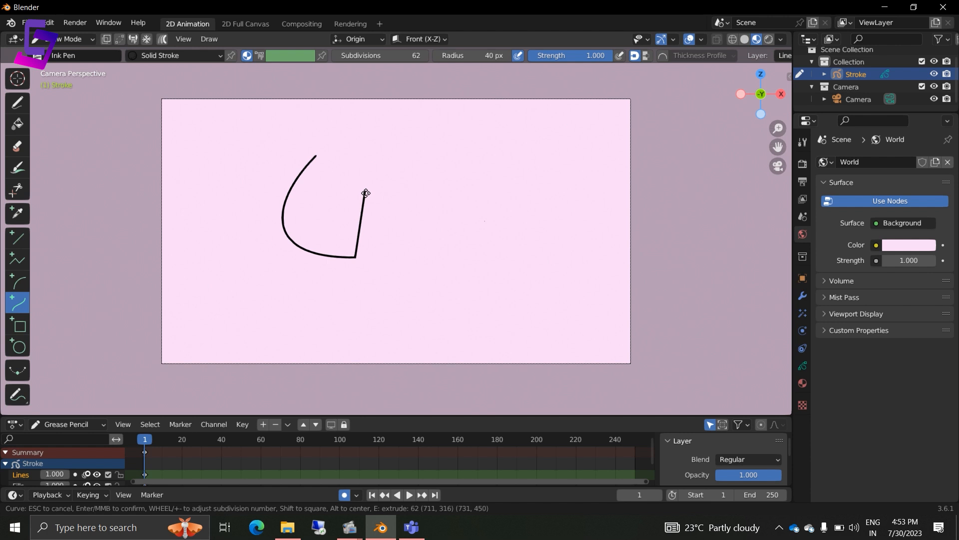
pyautogui.click(367, 214)
pyautogui.moveTo(366, 244); pyautogui.dragTo(363, 212)
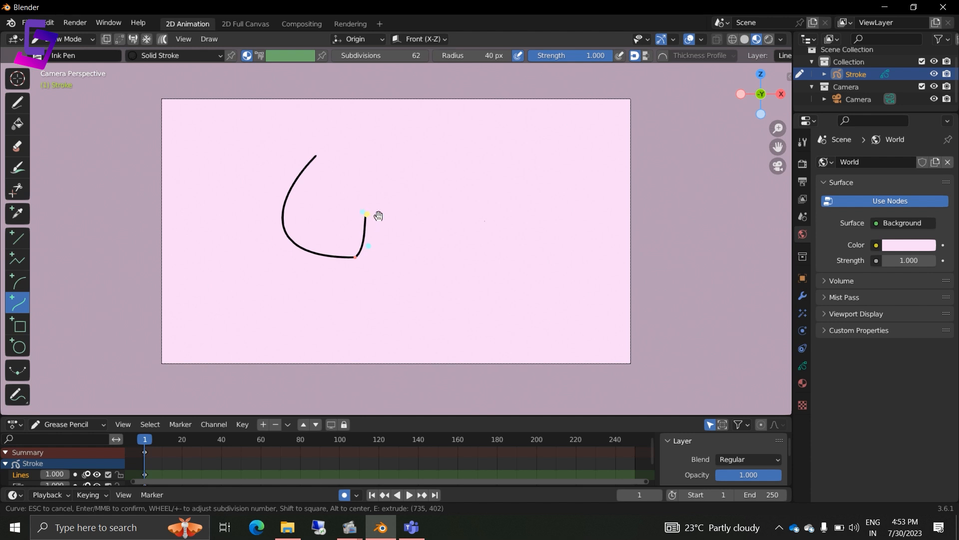
pyautogui.press('Return')
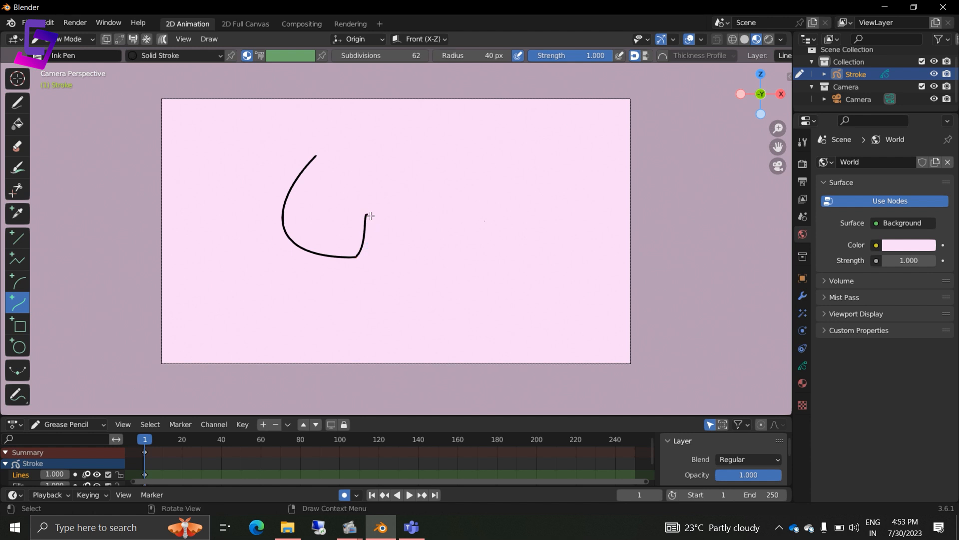
# Draw a small rounded bump on the back of the head and extrude a curve from it to the head's top
pyautogui.moveTo(366, 216); pyautogui.dragTo(377, 196)
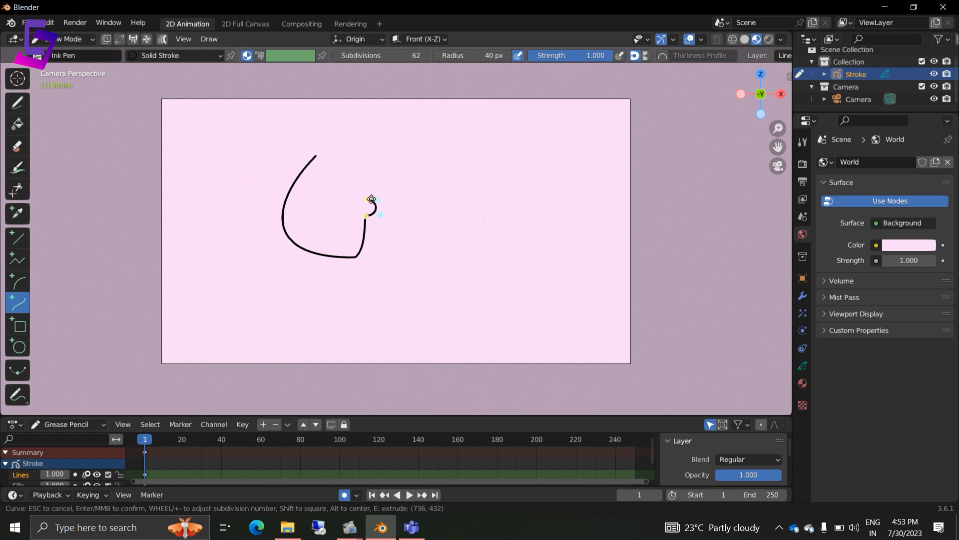
pyautogui.press('e')
pyautogui.click(317, 157)
pyautogui.moveTo(333, 170); pyautogui.dragTo(358, 178)
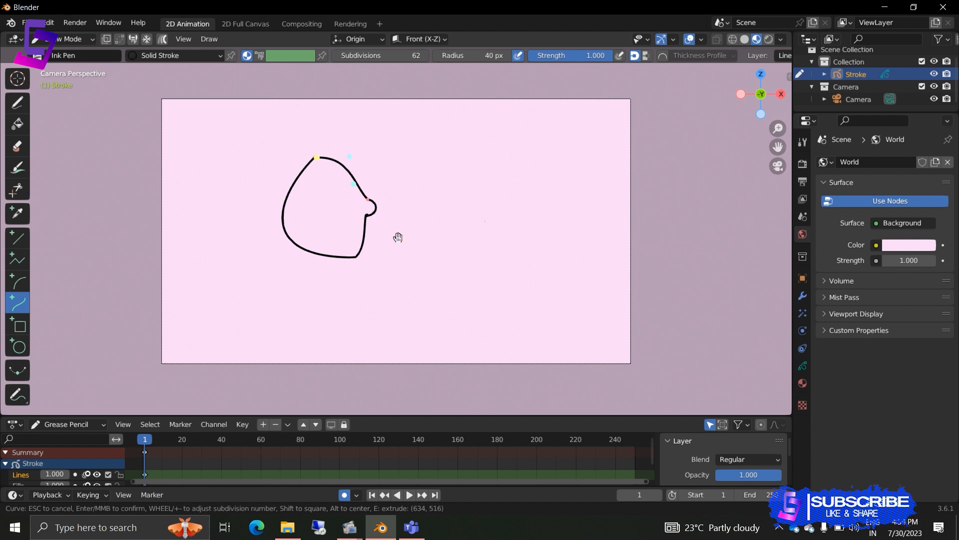
pyautogui.press('Return')
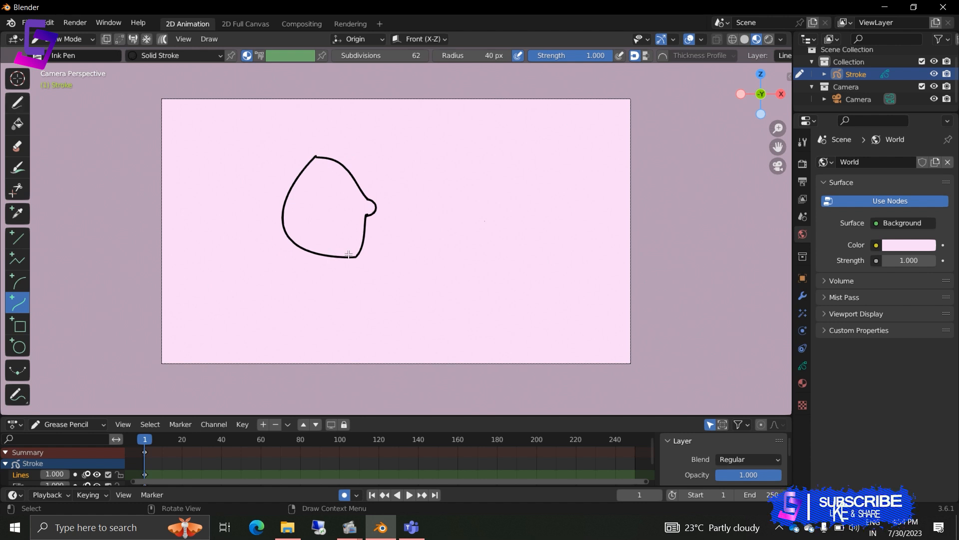
# Draw a curved hairline inside the head from the chin corner to the top of the head
pyautogui.moveTo(356, 257); pyautogui.dragTo(337, 162)
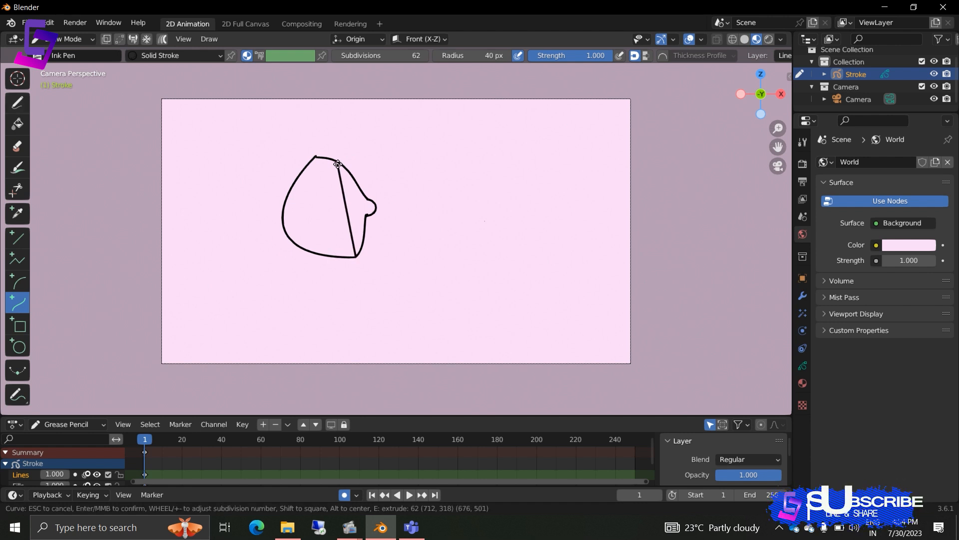
pyautogui.moveTo(345, 204)
pyautogui.mouseDown()
pyautogui.moveTo(353, 192)
pyautogui.moveTo(378, 198)
pyautogui.mouseUp()
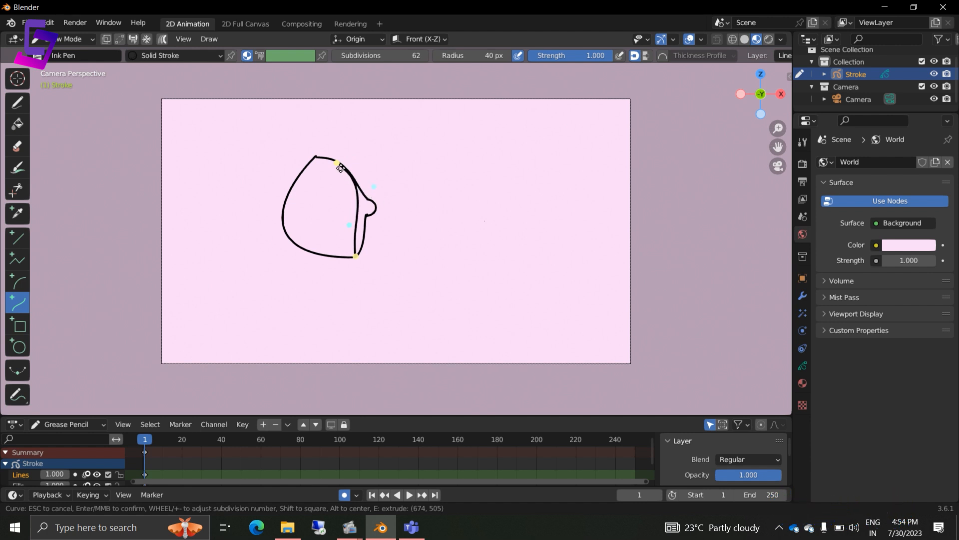
pyautogui.moveTo(340, 168); pyautogui.dragTo(316, 157)
pyautogui.moveTo(349, 205)
pyautogui.mouseDown()
pyautogui.moveTo(319, 231)
pyautogui.moveTo(337, 234)
pyautogui.moveTo(332, 244)
pyautogui.moveTo(376, 194)
pyautogui.moveTo(339, 225)
pyautogui.moveTo(350, 231)
pyautogui.mouseUp()
pyautogui.press('Return')
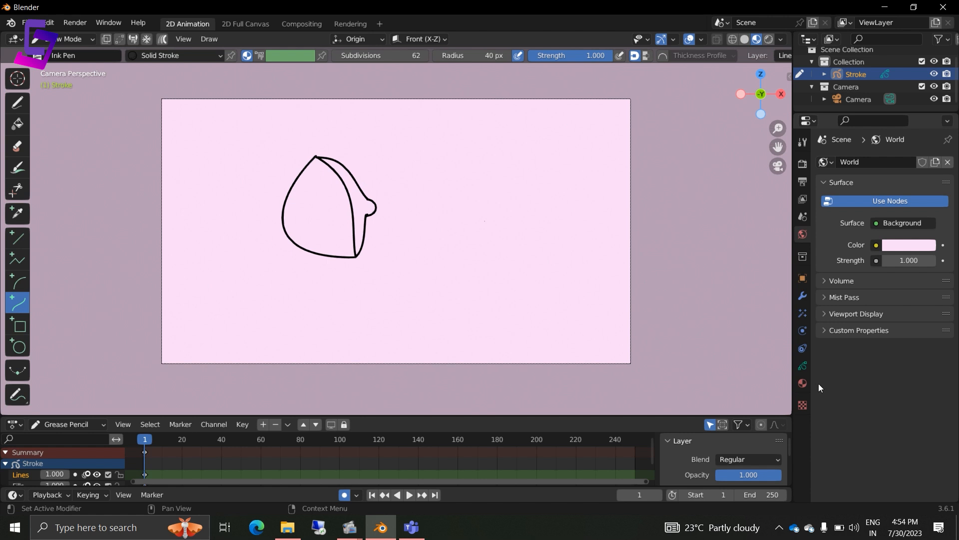
# Replace the Dots Stroke material with a new material named Black
pyautogui.click(803, 383)
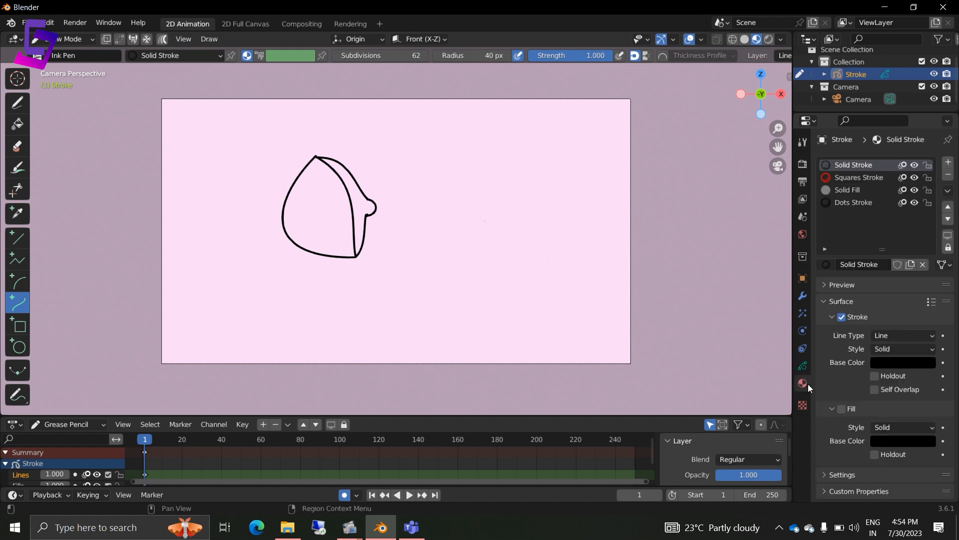
pyautogui.click(879, 202)
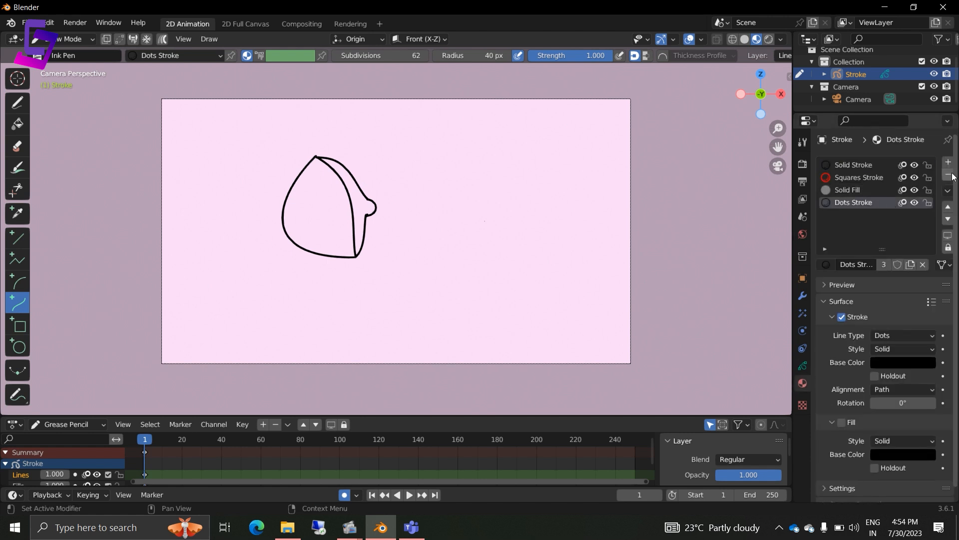
pyautogui.click(947, 175)
pyautogui.click(948, 163)
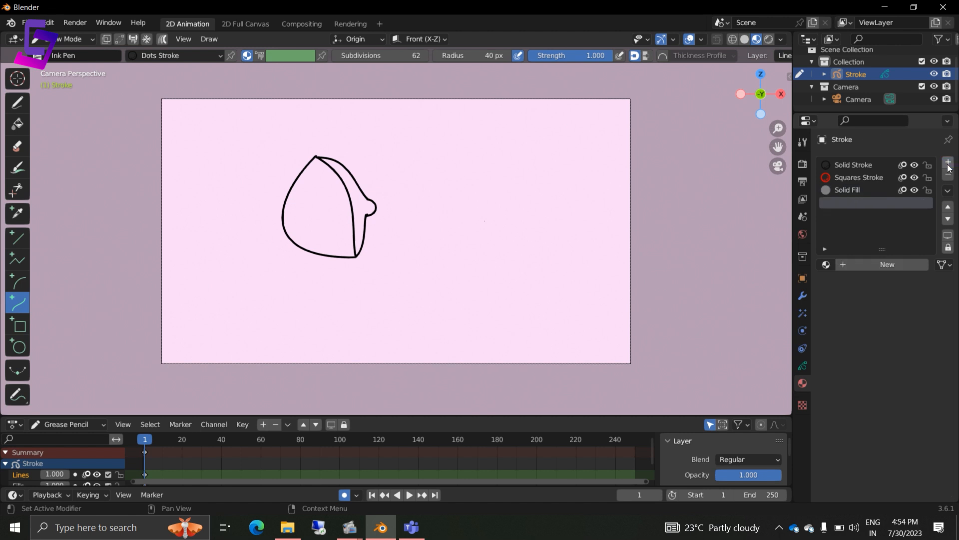
pyautogui.click(883, 264)
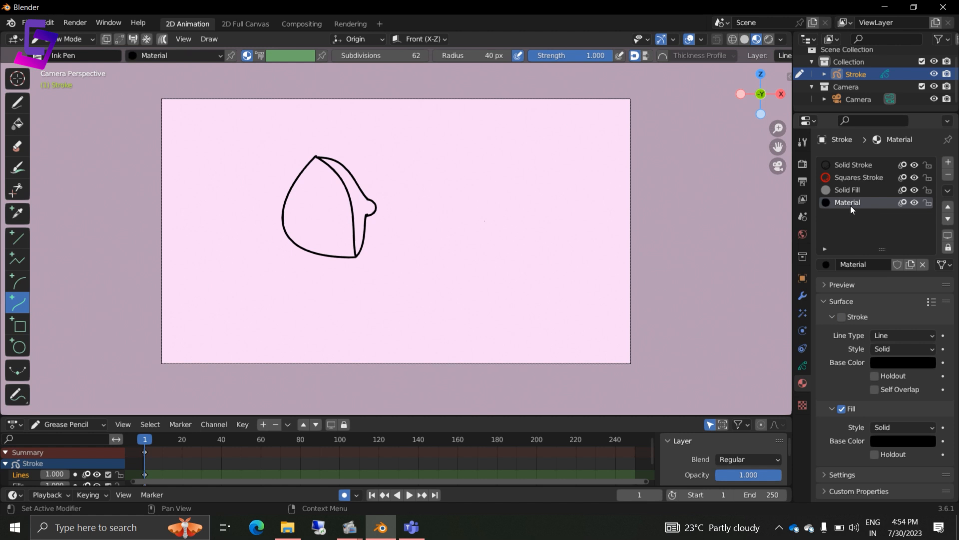
pyautogui.write('Black')
pyautogui.press('Return')
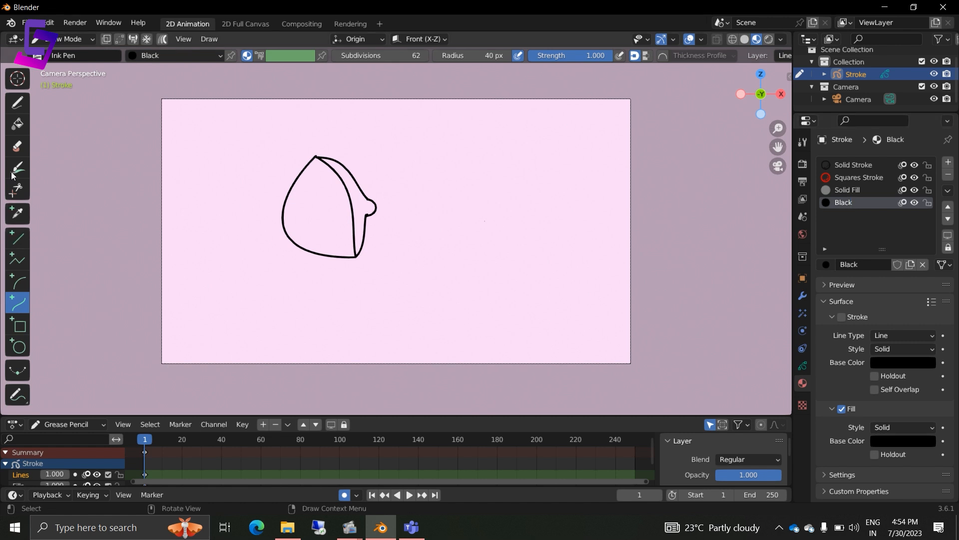
# Fill the hair area between the hairline and the back of the head with the Black material
pyautogui.click(18, 125)
pyautogui.click(365, 202)
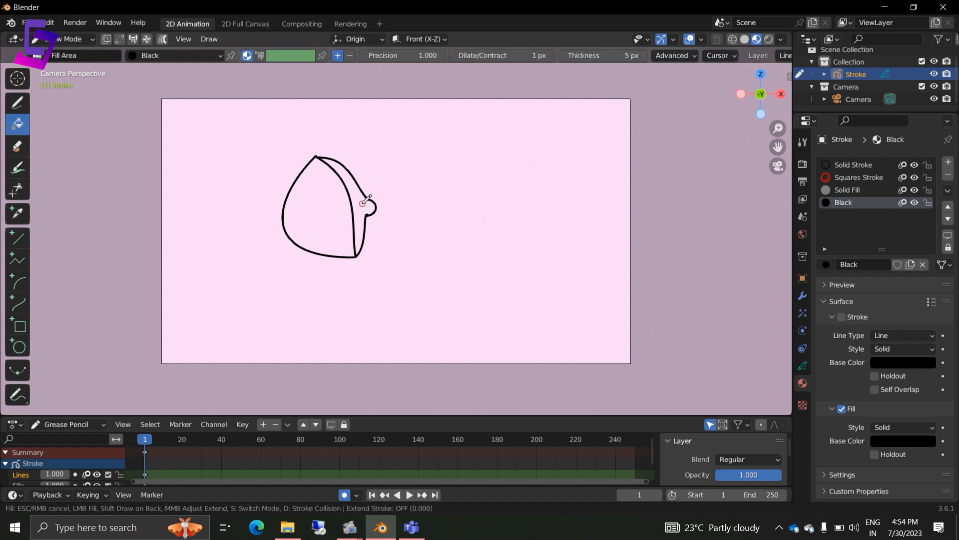
pyautogui.click(357, 189)
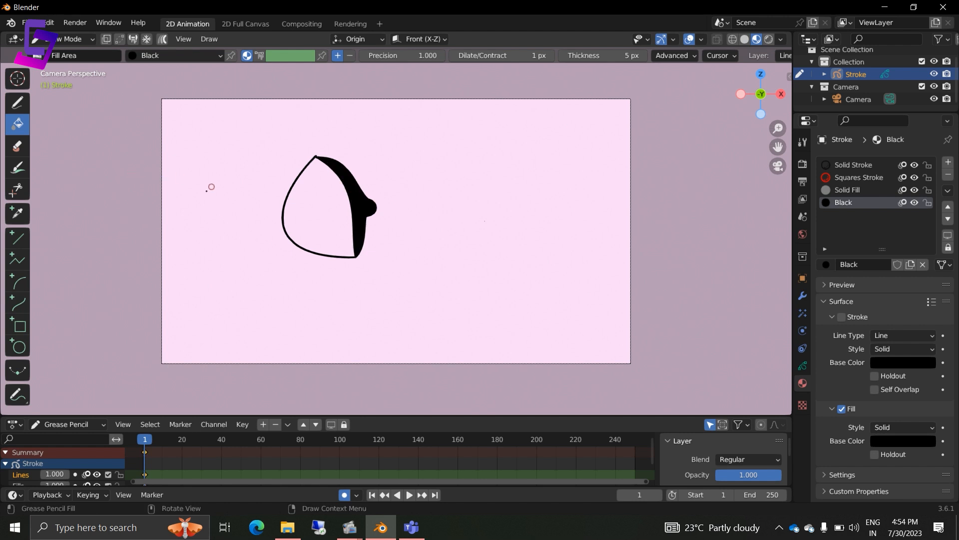
# Draw a circle for the eye in the Solid Stroke material and position it across the face's front outline
pyautogui.click(18, 345)
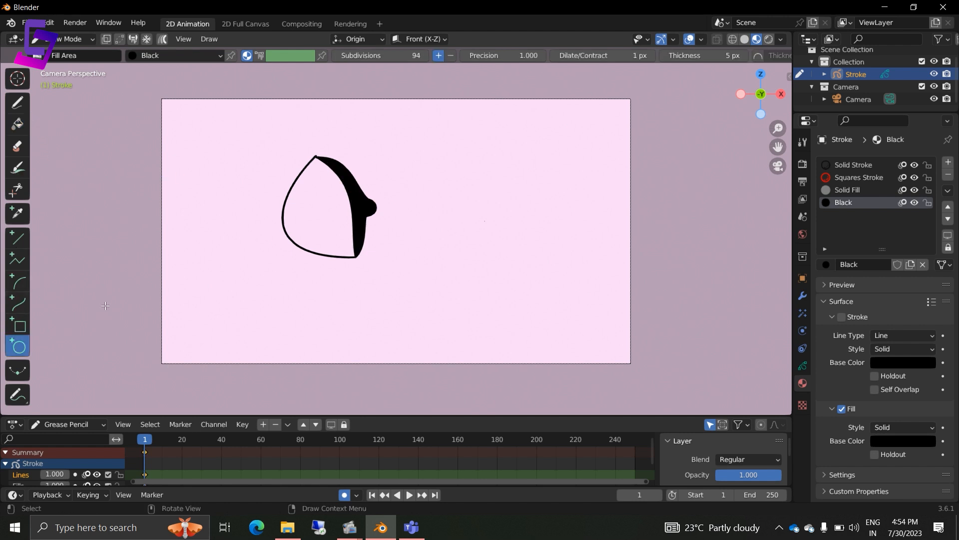
pyautogui.moveTo(296, 186); pyautogui.dragTo(320, 213)
pyautogui.press('Escape')
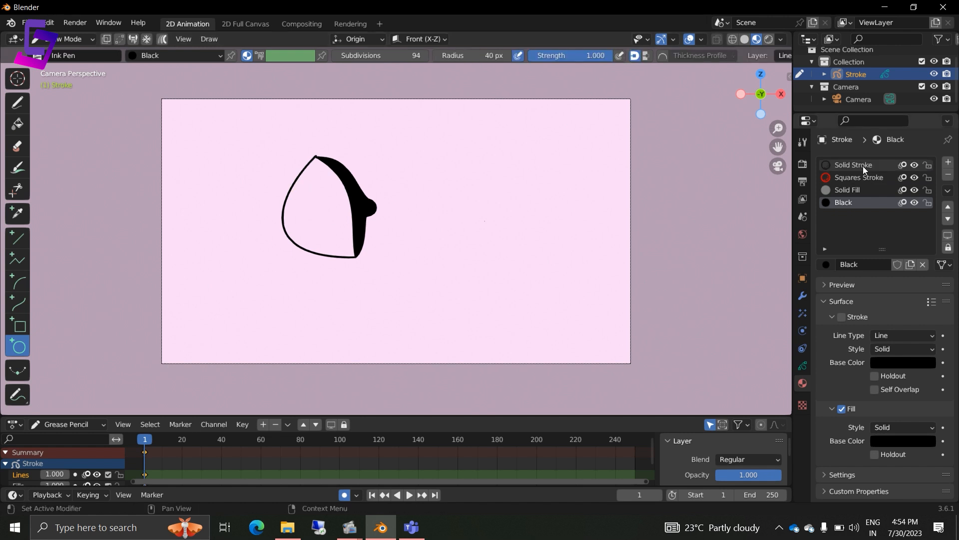
pyautogui.click(857, 166)
pyautogui.moveTo(287, 181); pyautogui.dragTo(314, 206)
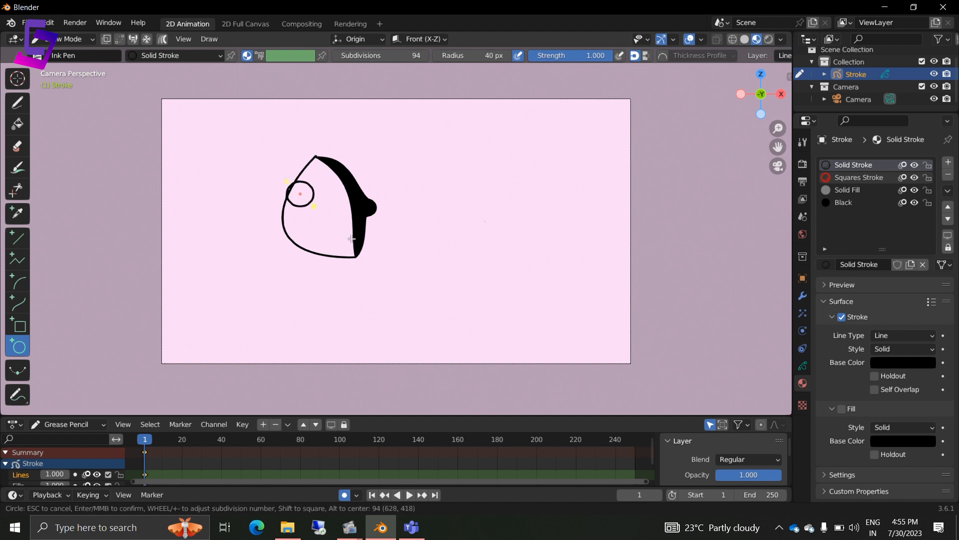
pyautogui.press('g')
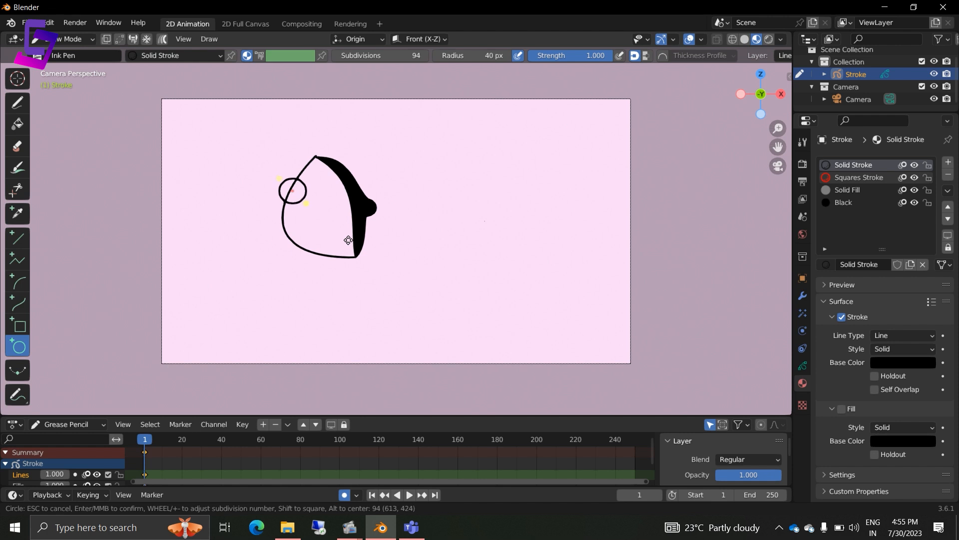
pyautogui.press('Return')
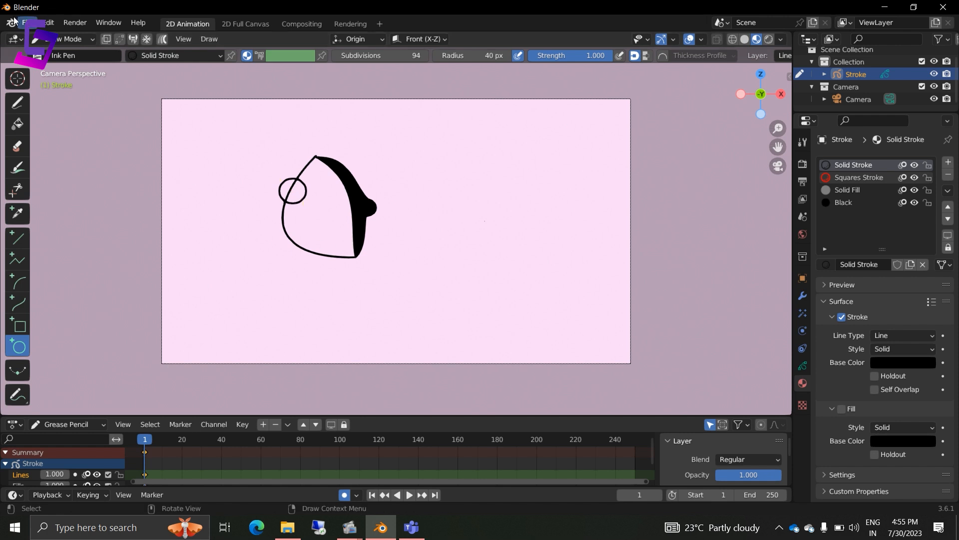
# In Edit Mode with point selection, delete the face outline points that run through the middle of the eye circle
pyautogui.click(64, 39)
pyautogui.click(73, 66)
pyautogui.scroll(3, 314, 226)
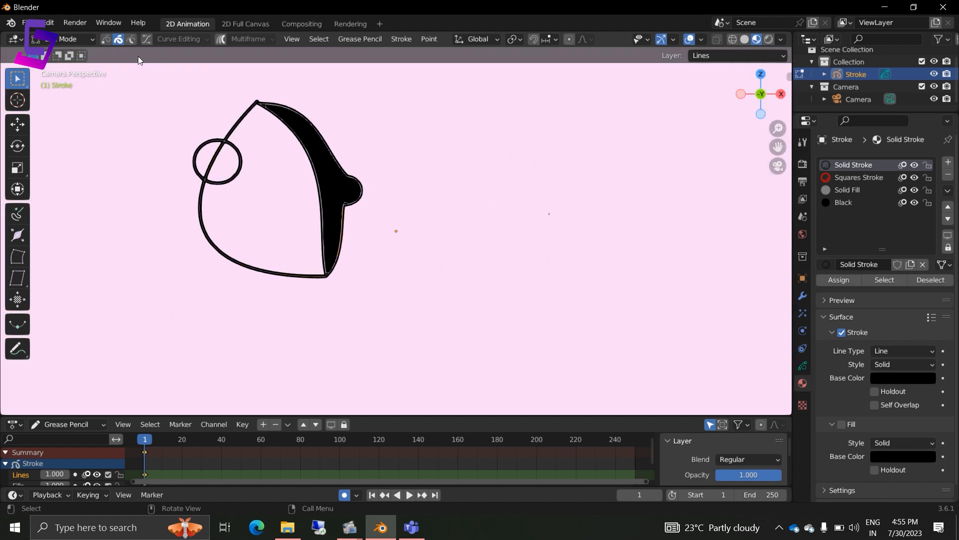
pyautogui.click(106, 39)
pyautogui.moveTo(210, 151); pyautogui.dragTo(223, 174)
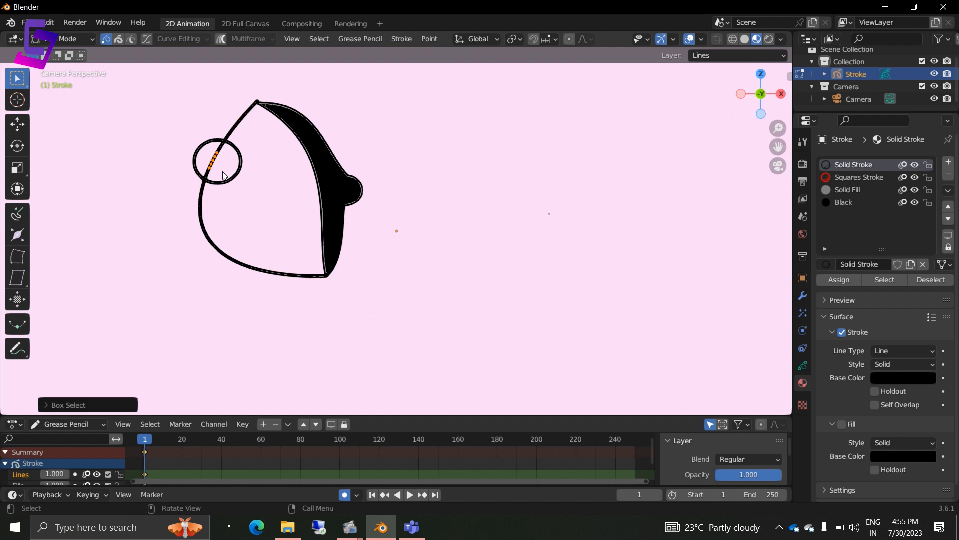
pyautogui.press('x')
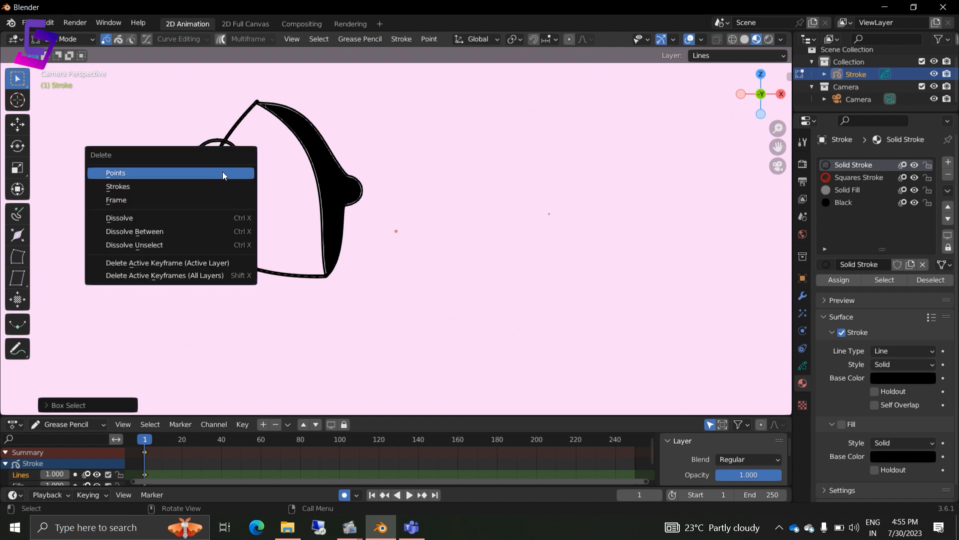
pyautogui.click(223, 172)
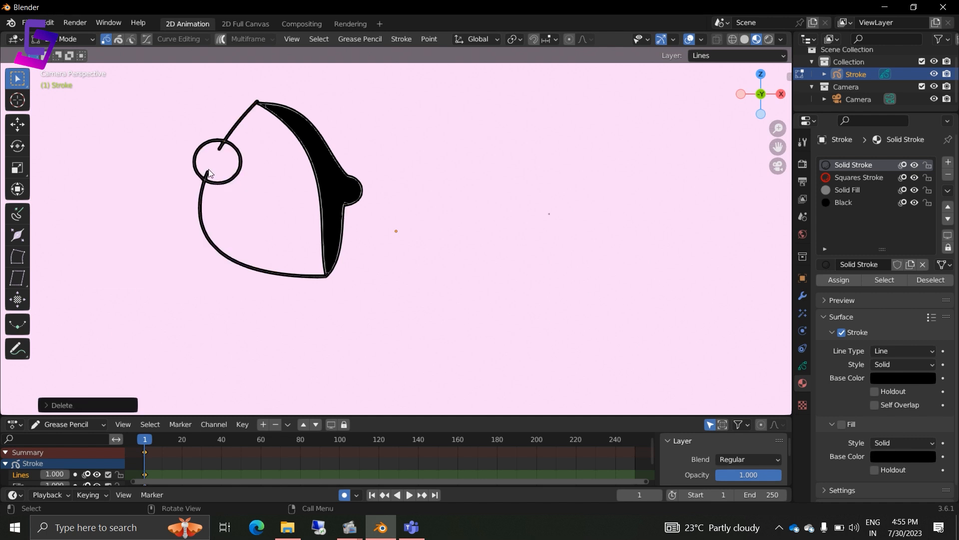
# Delete the leftover ends of the face outline inside the lower and upper edges of the eye circle
pyautogui.moveTo(203, 169); pyautogui.dragTo(216, 180)
pyautogui.press('x')
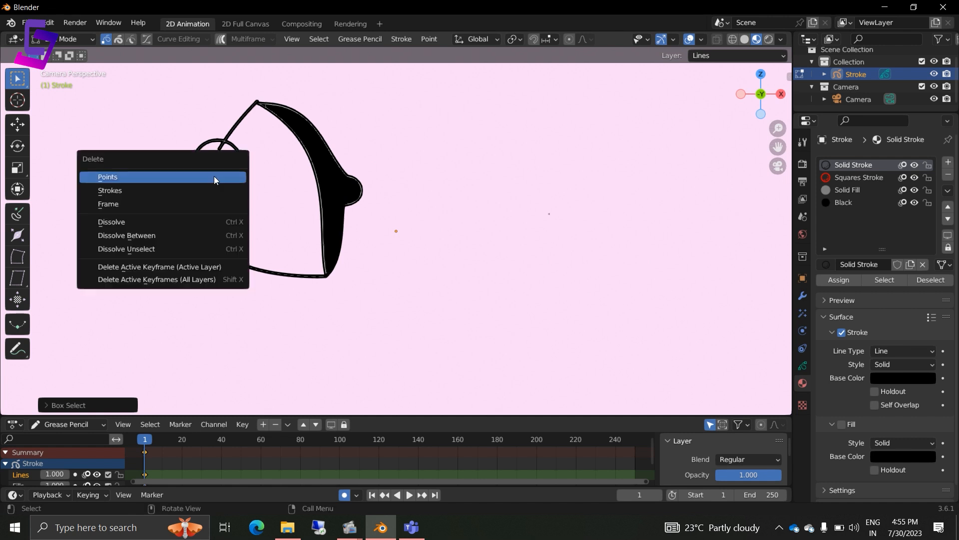
pyautogui.click(214, 176)
pyautogui.moveTo(224, 150); pyautogui.dragTo(228, 157)
pyautogui.press('x')
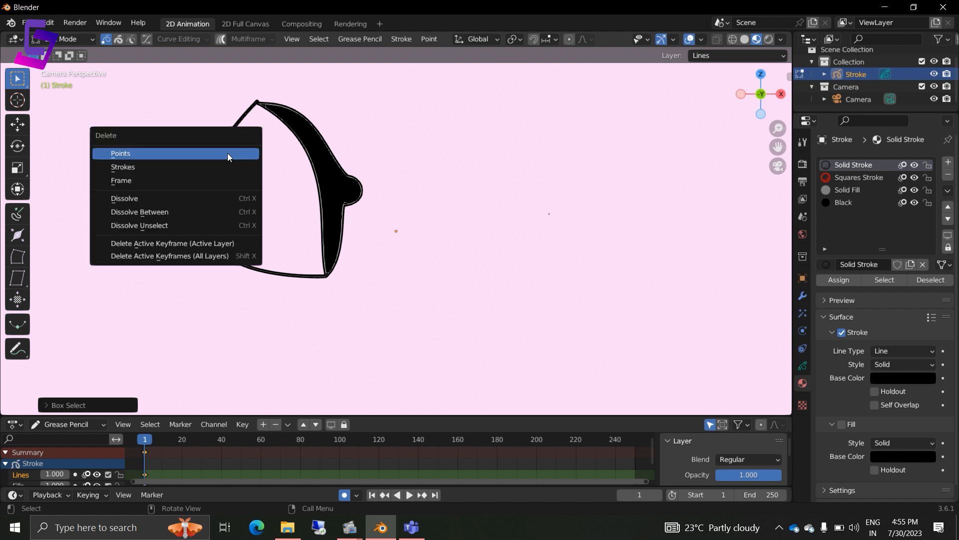
pyautogui.click(227, 153)
# Duplicate the whole eye circle in Edit Mode and place the copy beside it inside the face
pyautogui.click(76, 39)
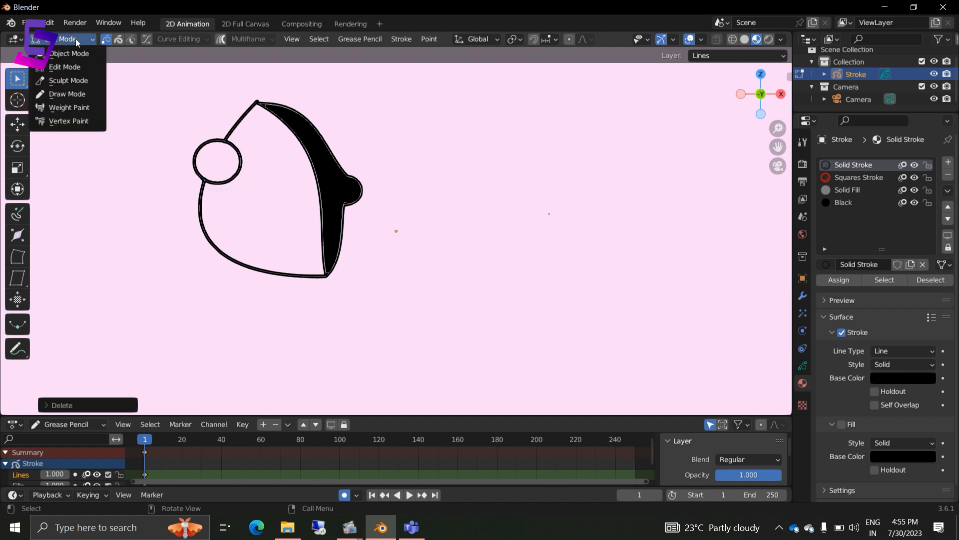
pyautogui.moveTo(228, 167); pyautogui.dragTo(252, 195)
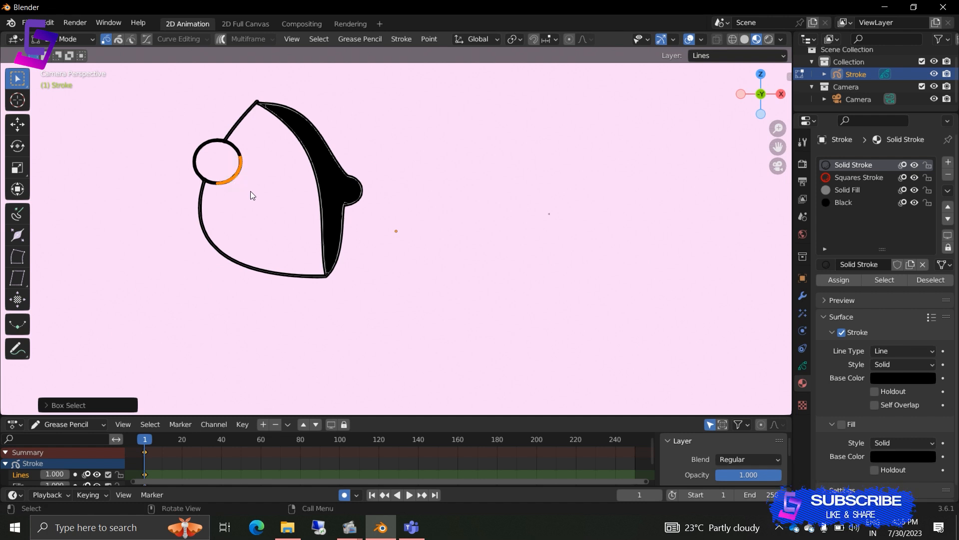
pyautogui.hotkey('ctrl', 'l')
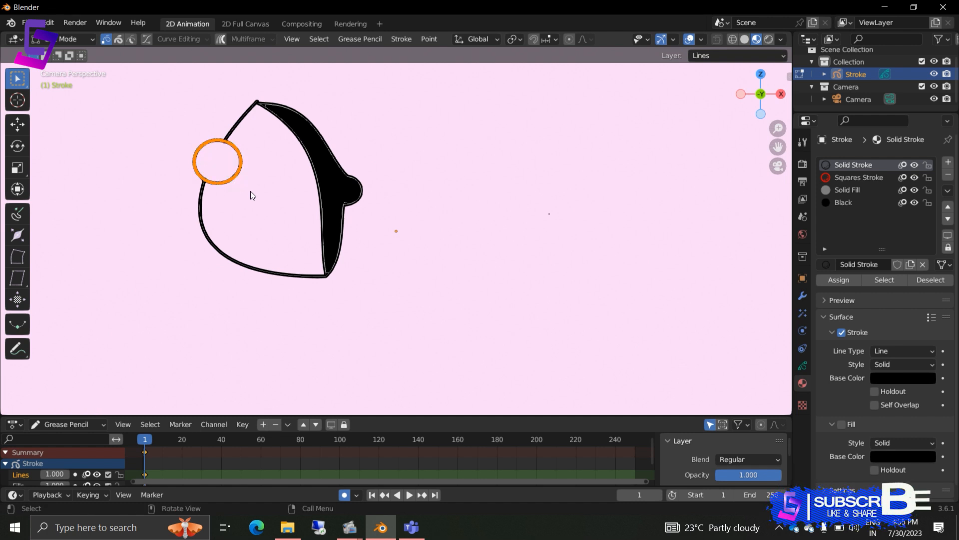
pyautogui.hotkey('shift', 'd')
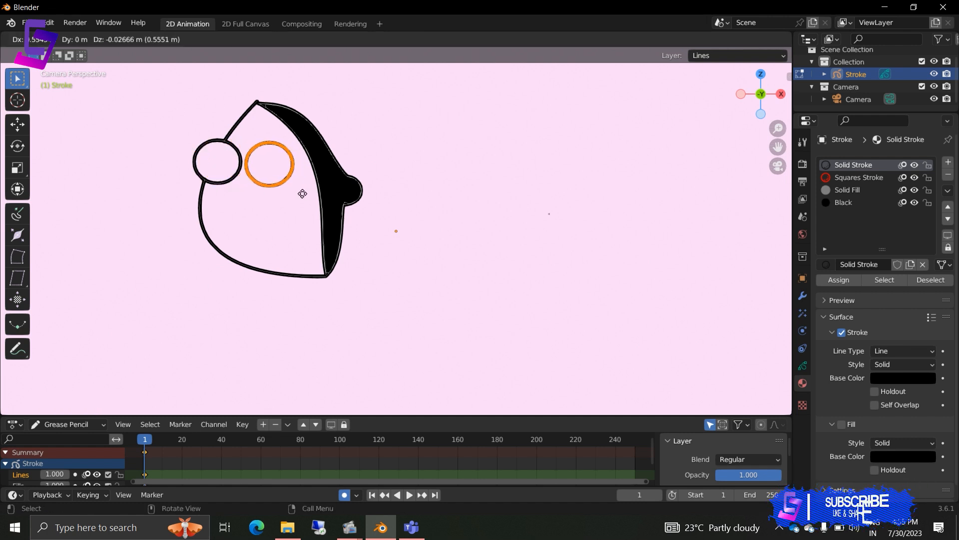
pyautogui.click(301, 194)
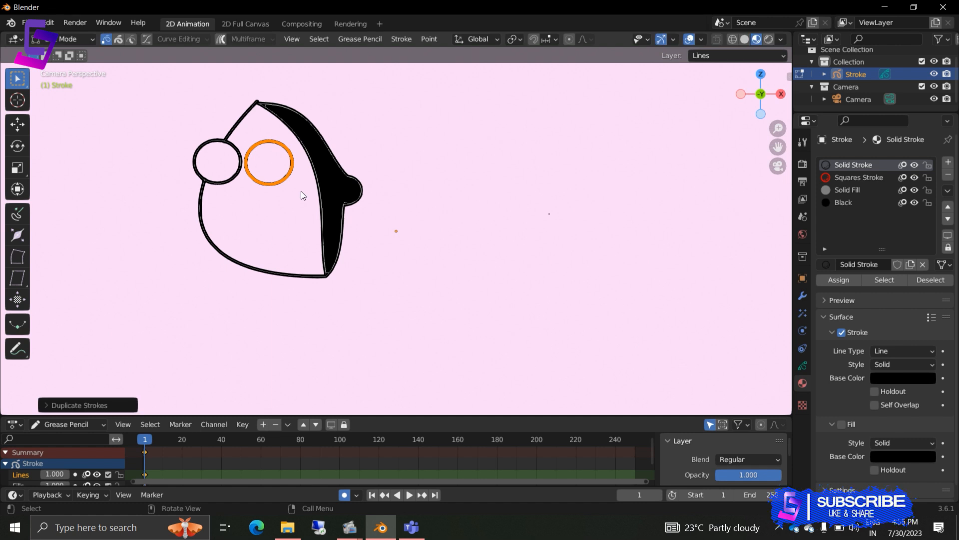
# In Draw Mode, draw a small filled ellipse in the Black material as the pupil in the lower part of the front eye
pyautogui.click(87, 43)
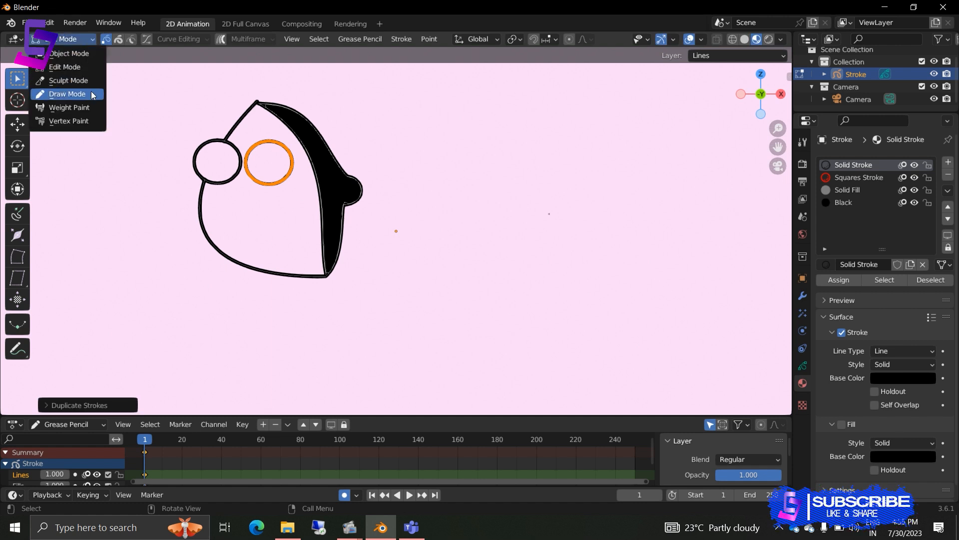
pyautogui.click(67, 94)
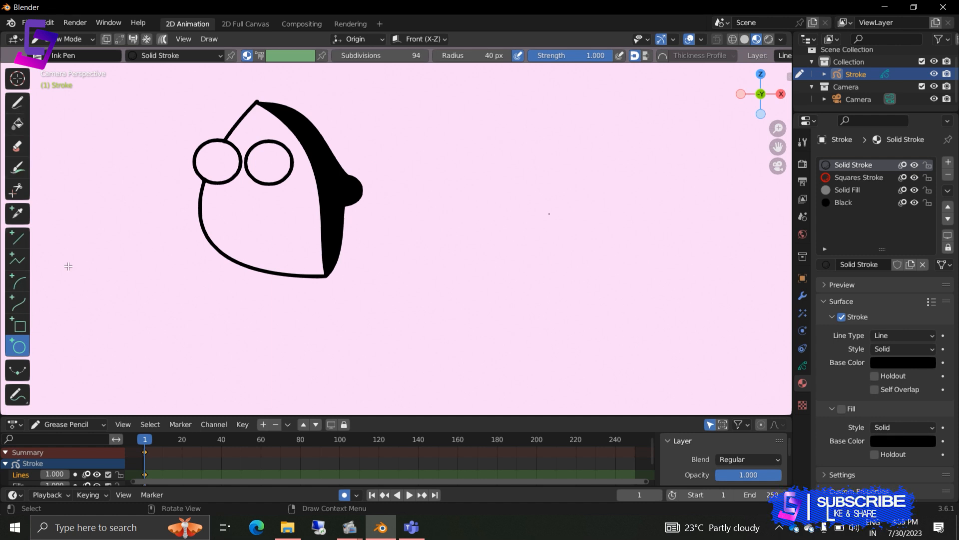
pyautogui.click(873, 201)
pyautogui.moveTo(209, 161); pyautogui.dragTo(230, 177)
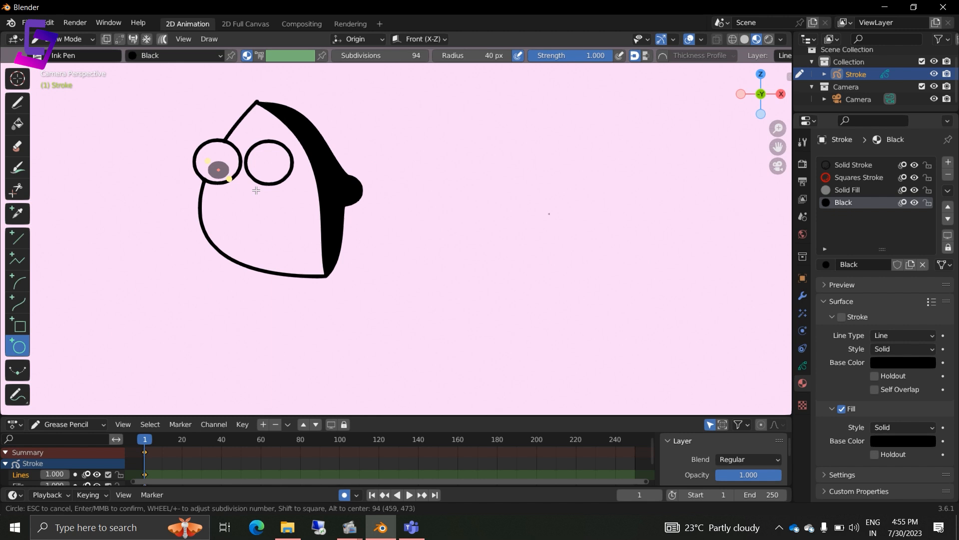
pyautogui.press('Return')
# Duplicate the pupil in Edit Mode and place the copy in the lower part of the second eye
pyautogui.click(90, 39)
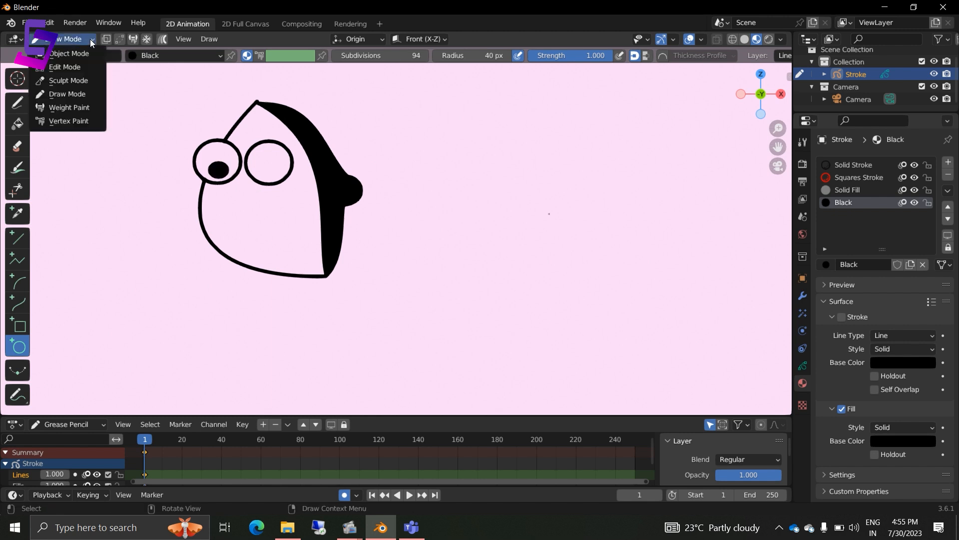
pyautogui.click(86, 73)
pyautogui.click(239, 180)
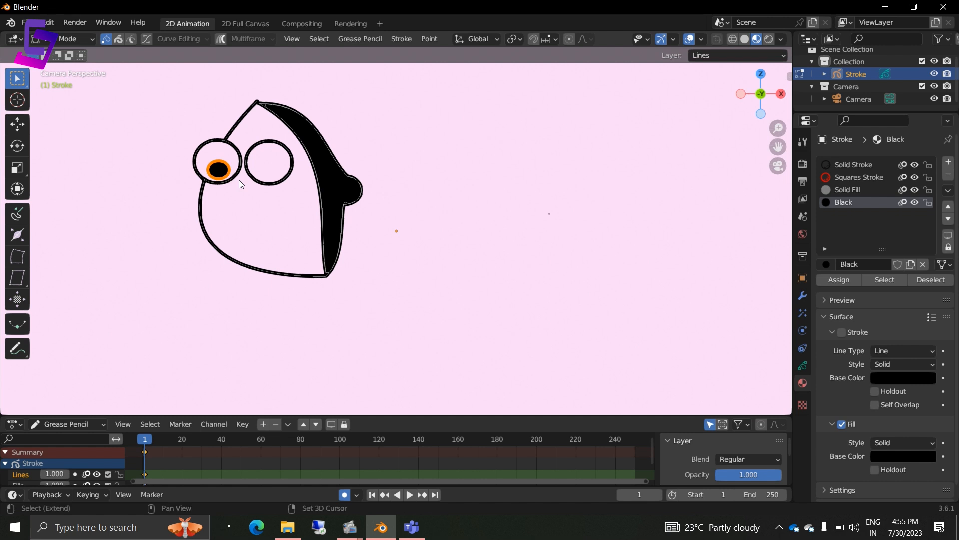
pyautogui.press('g')
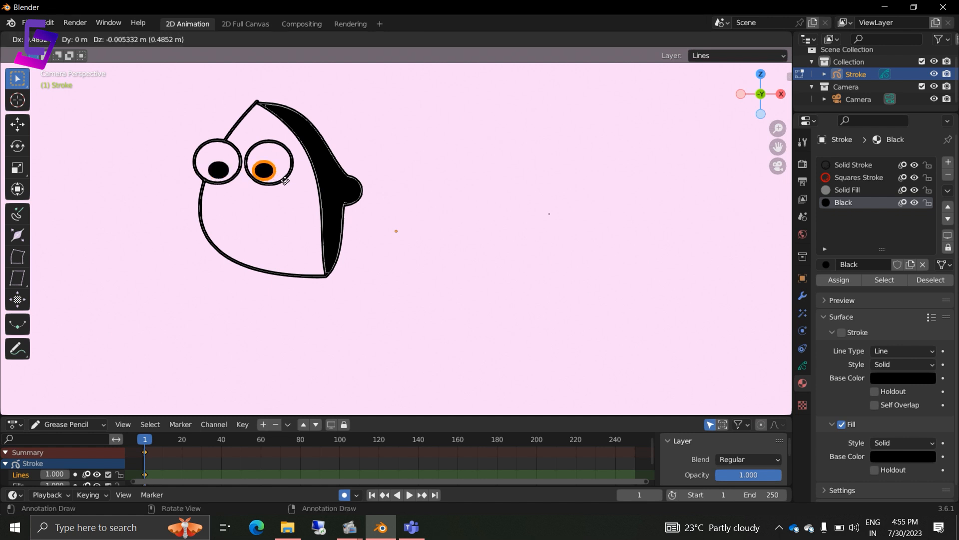
pyautogui.click(286, 181)
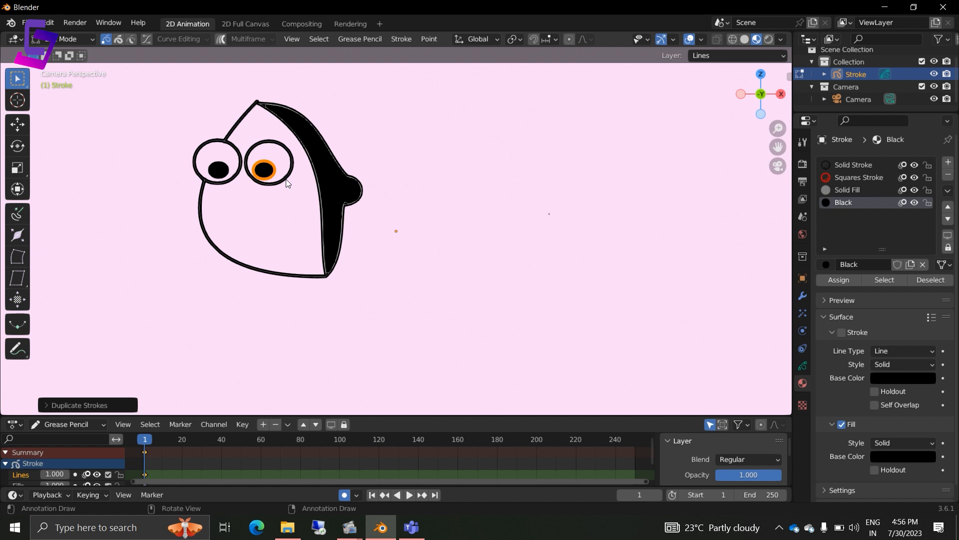
pyautogui.click(258, 201)
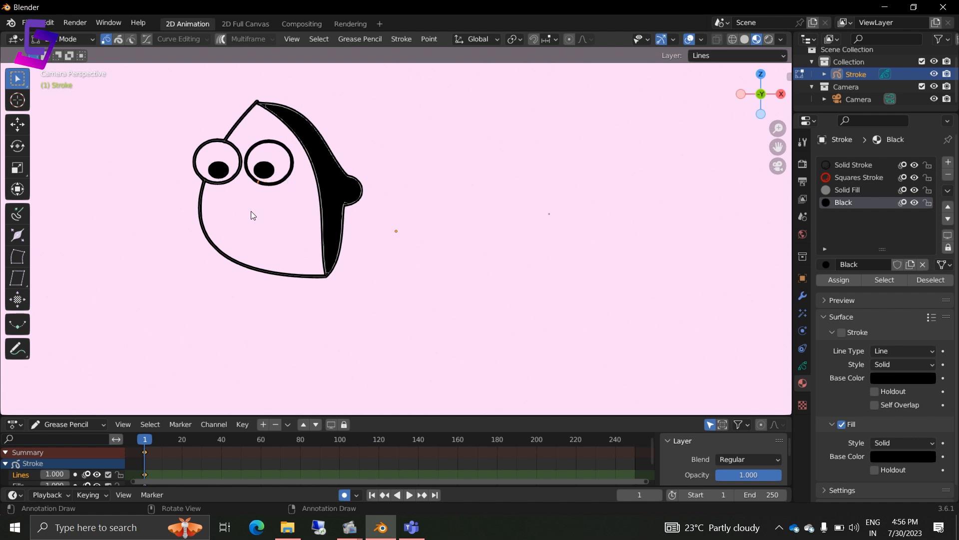
# Draw a narrow upright ellipse in the Black material between and below the eyes as the nose
pyautogui.click(70, 39)
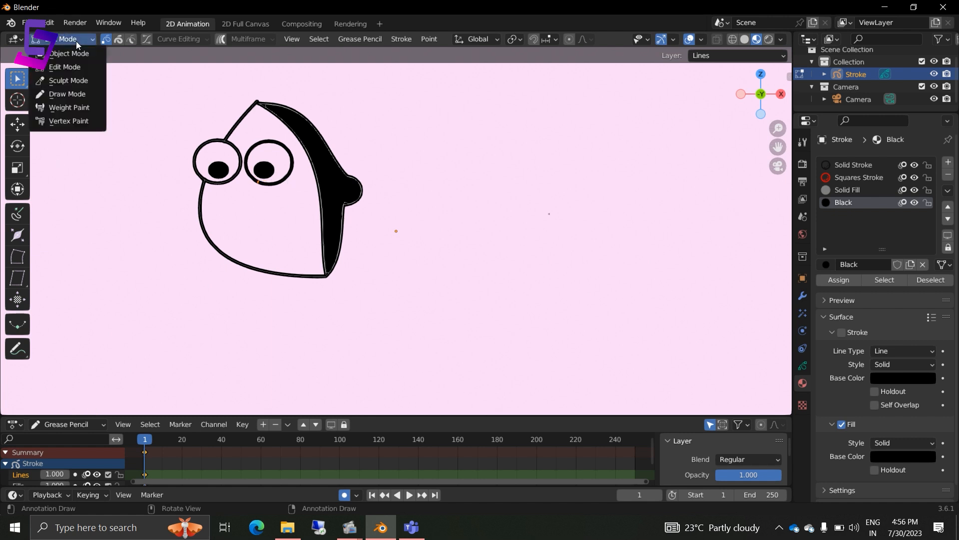
pyautogui.click(79, 94)
pyautogui.moveTo(239, 189)
pyautogui.mouseDown()
pyautogui.moveTo(251, 220)
pyautogui.moveTo(270, 221)
pyautogui.mouseUp()
pyautogui.press('Return')
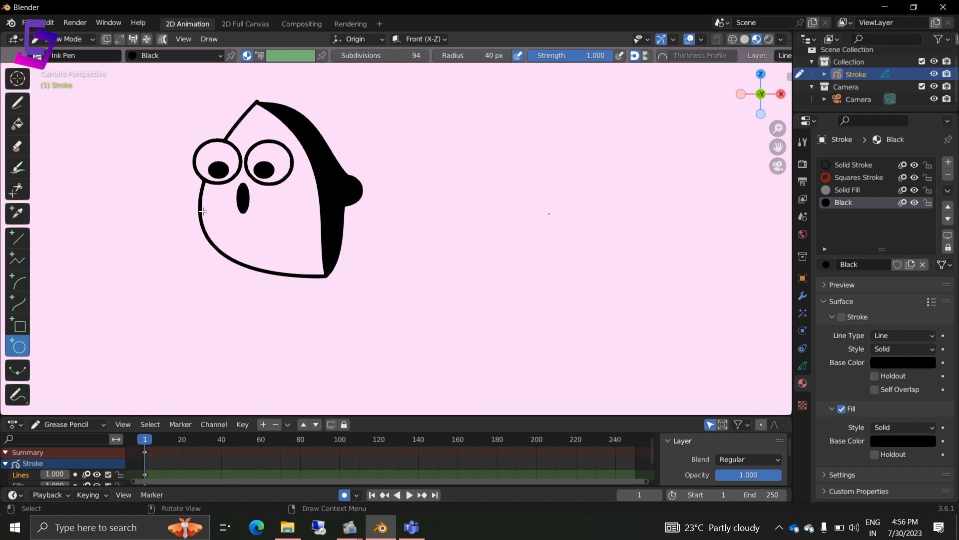
# Draw a smiling mouth in the Solid Stroke material with the Curve tool, from the front face outline to below the second eye
pyautogui.moveTo(202, 208); pyautogui.dragTo(263, 245)
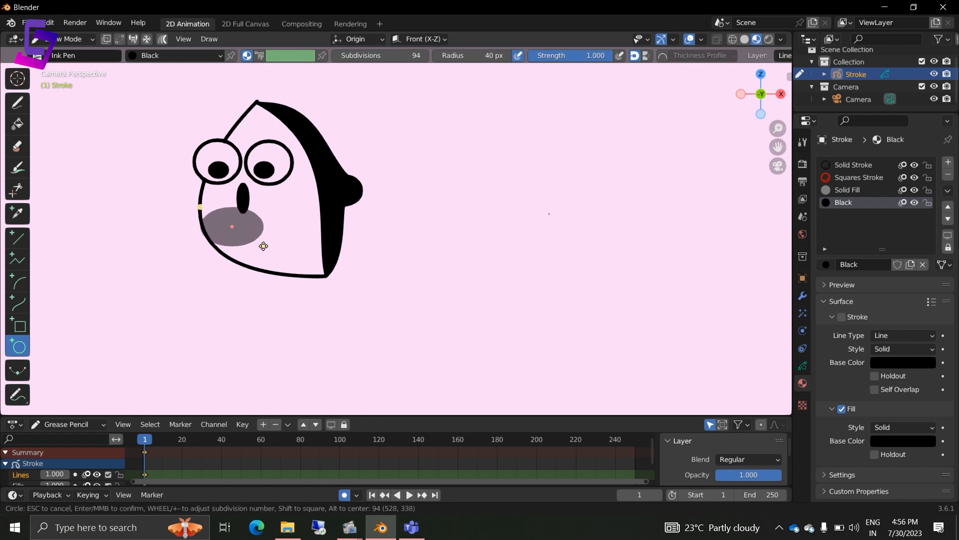
pyautogui.press('Escape')
pyautogui.click(868, 167)
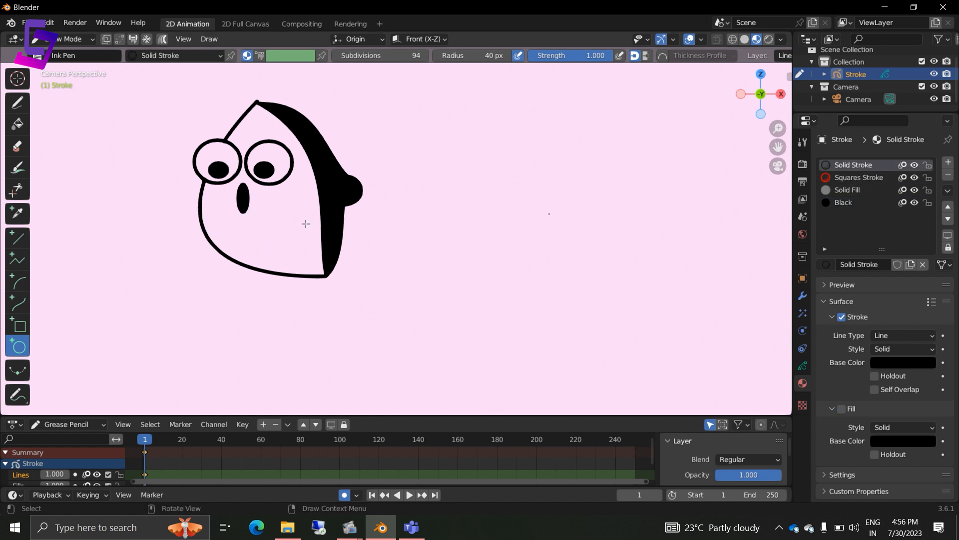
pyautogui.click(18, 302)
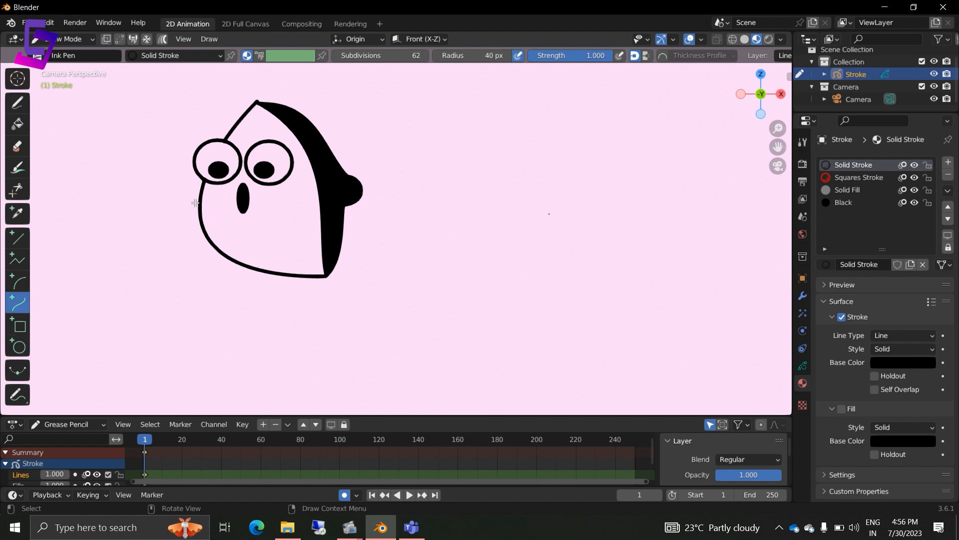
pyautogui.moveTo(198, 204)
pyautogui.mouseDown()
pyautogui.moveTo(270, 225)
pyautogui.moveTo(216, 242)
pyautogui.moveTo(216, 264)
pyautogui.mouseUp()
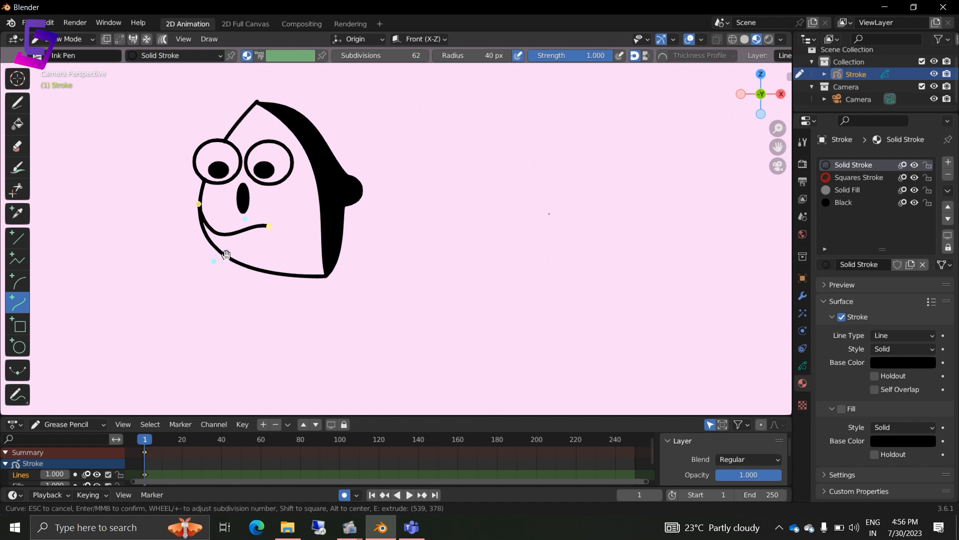
pyautogui.moveTo(249, 225); pyautogui.dragTo(263, 209)
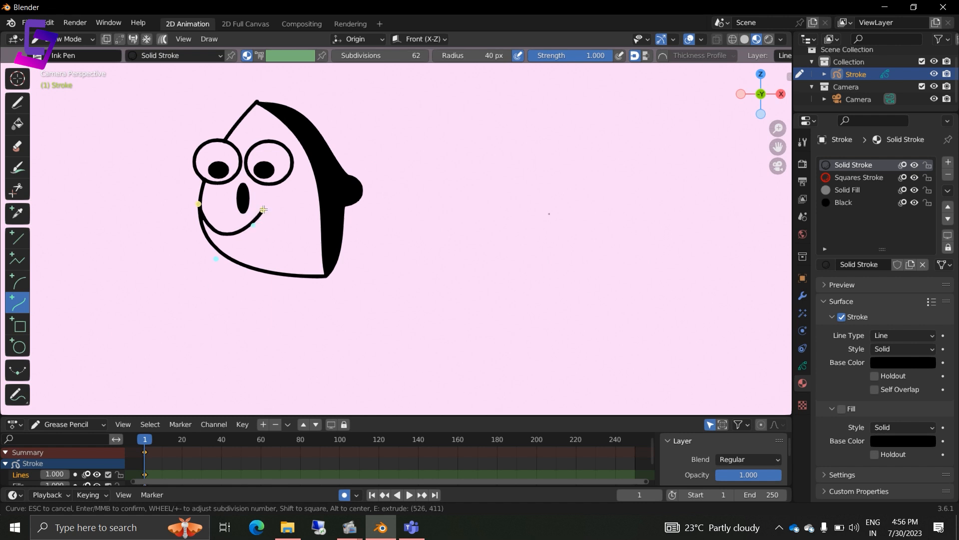
pyautogui.press('Return')
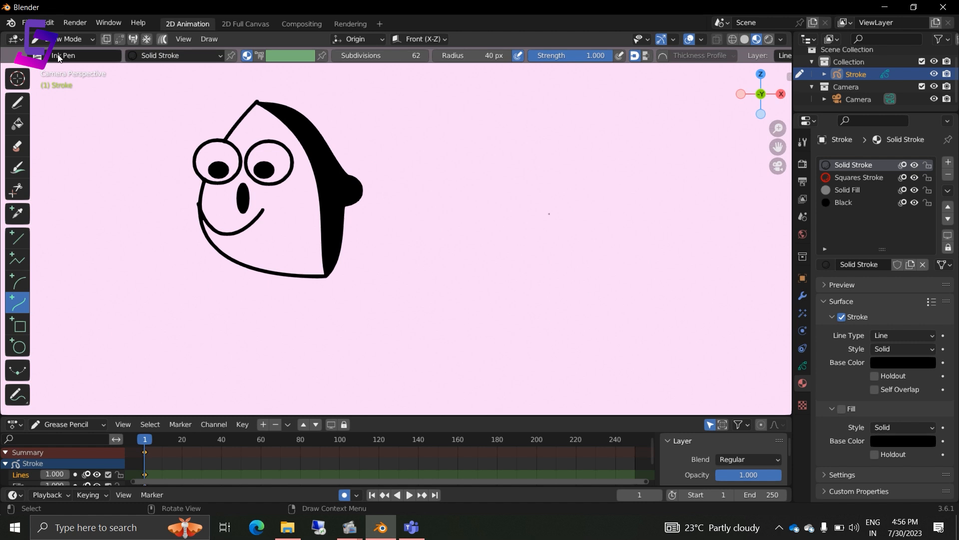
# Select the whole smile stroke in Edit Mode and move it slightly inward so its end meets the face outline
pyautogui.click(70, 39)
pyautogui.click(73, 71)
pyautogui.moveTo(258, 228); pyautogui.dragTo(248, 235)
pyautogui.hotkey('ctrl', 'l')
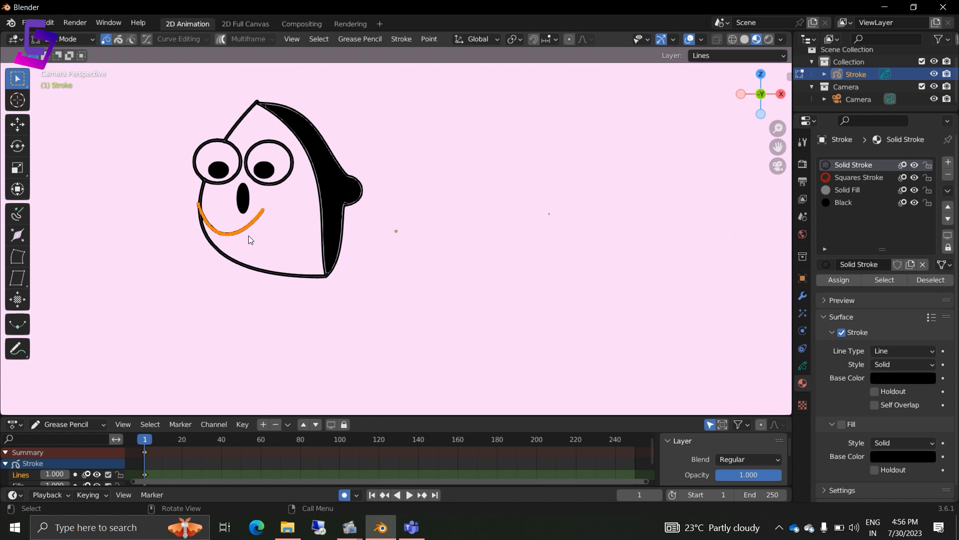
pyautogui.press('g')
pyautogui.click(250, 238)
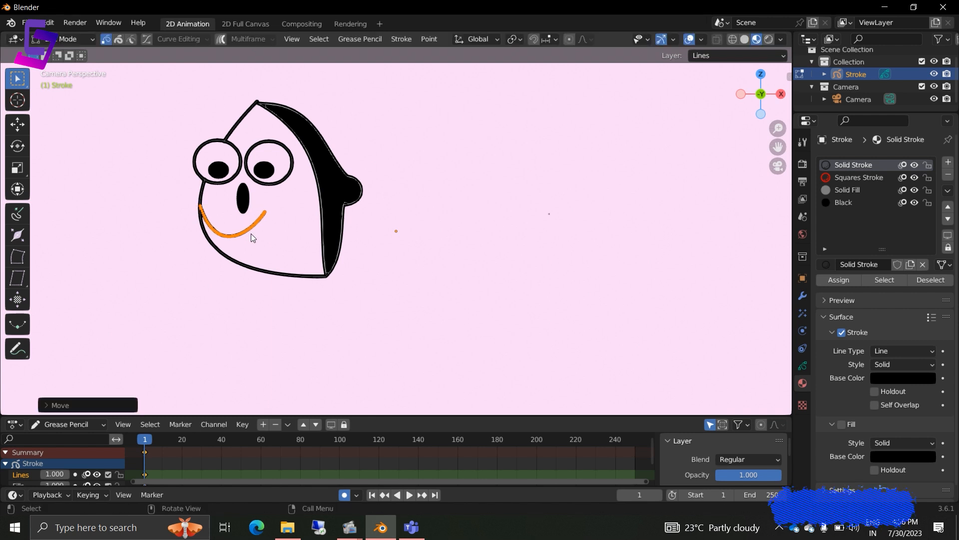
# Draw an arched curve across the smile to open the mouth, and a smaller arch inside it for the tongue
pyautogui.click(76, 41)
pyautogui.click(77, 39)
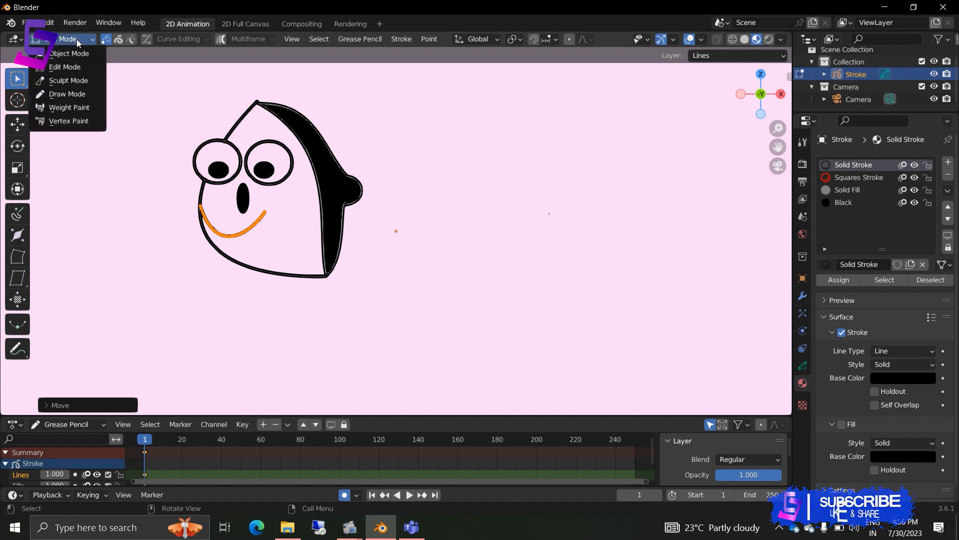
pyautogui.click(81, 95)
pyautogui.moveTo(209, 221)
pyautogui.mouseDown()
pyautogui.moveTo(251, 228)
pyautogui.moveTo(222, 213)
pyautogui.moveTo(247, 228)
pyautogui.mouseUp()
pyautogui.press('Return')
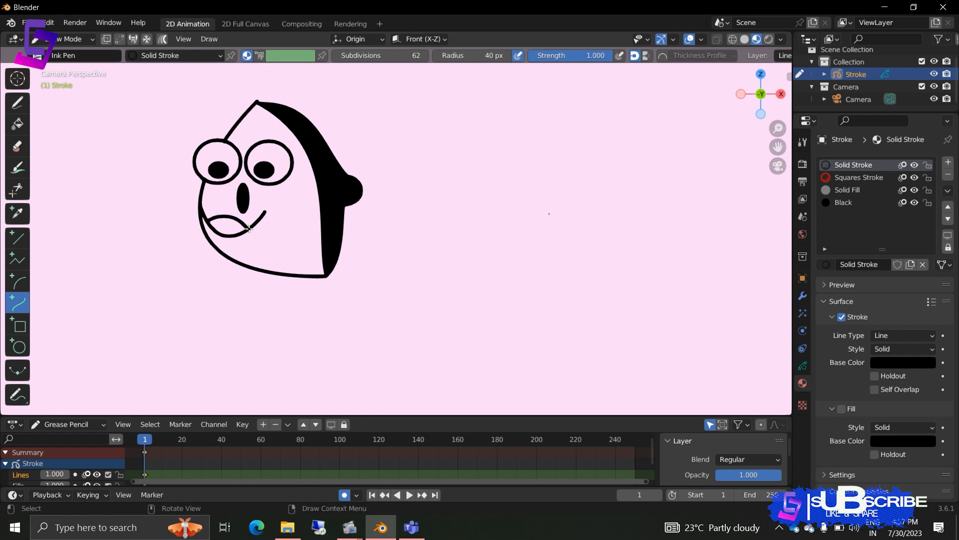
pyautogui.moveTo(219, 228)
pyautogui.mouseDown()
pyautogui.moveTo(242, 231)
pyautogui.moveTo(221, 226)
pyautogui.mouseUp()
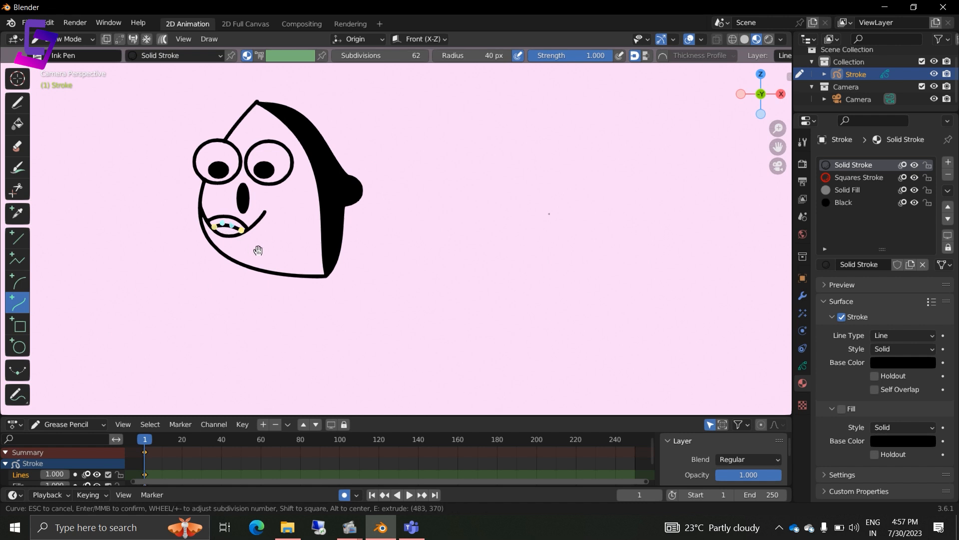
pyautogui.press('Return')
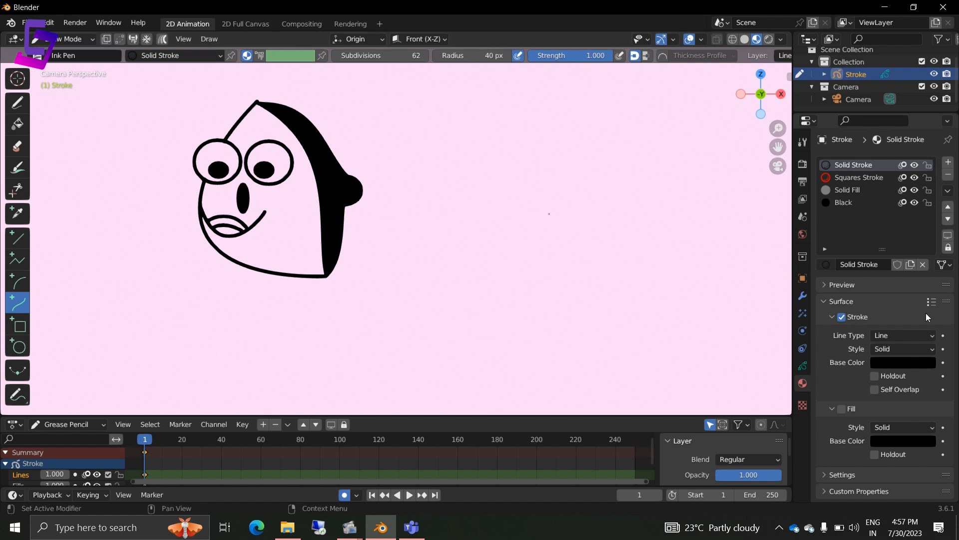
# Add a new material with Stroke off and Fill on, and set its fill colour to hue 0.046, saturation 0.787, value 0.376
pyautogui.click(948, 164)
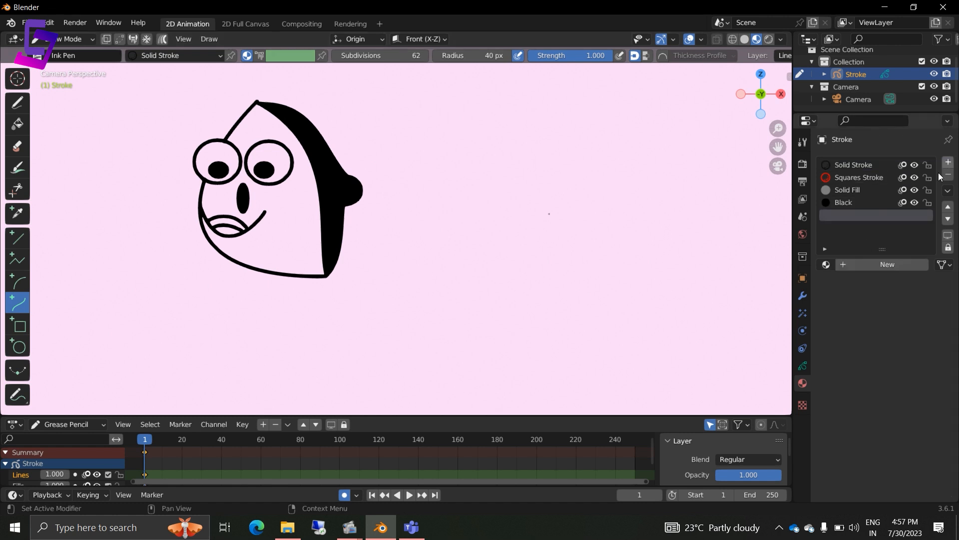
pyautogui.click(881, 266)
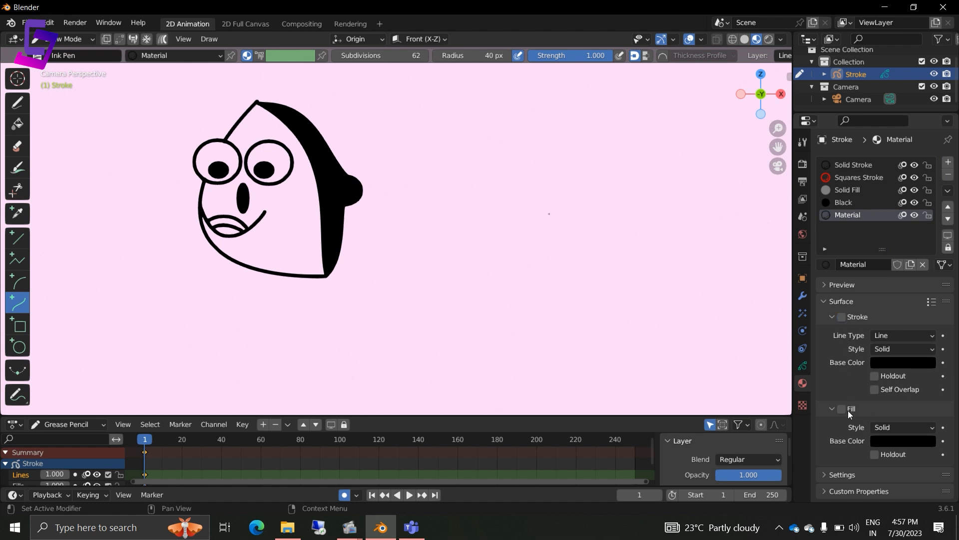
pyautogui.click(886, 436)
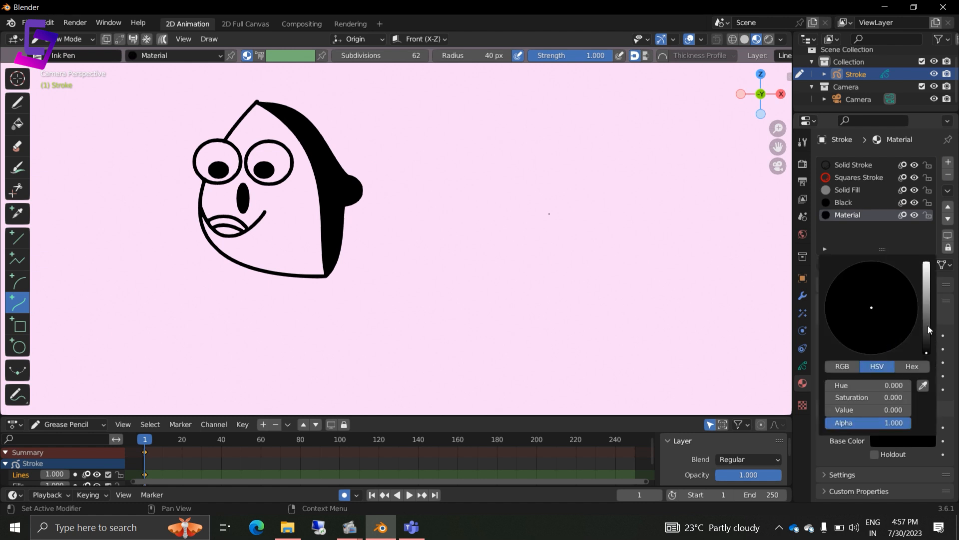
pyautogui.moveTo(927, 326); pyautogui.dragTo(926, 294)
pyautogui.moveTo(880, 322); pyautogui.dragTo(865, 331)
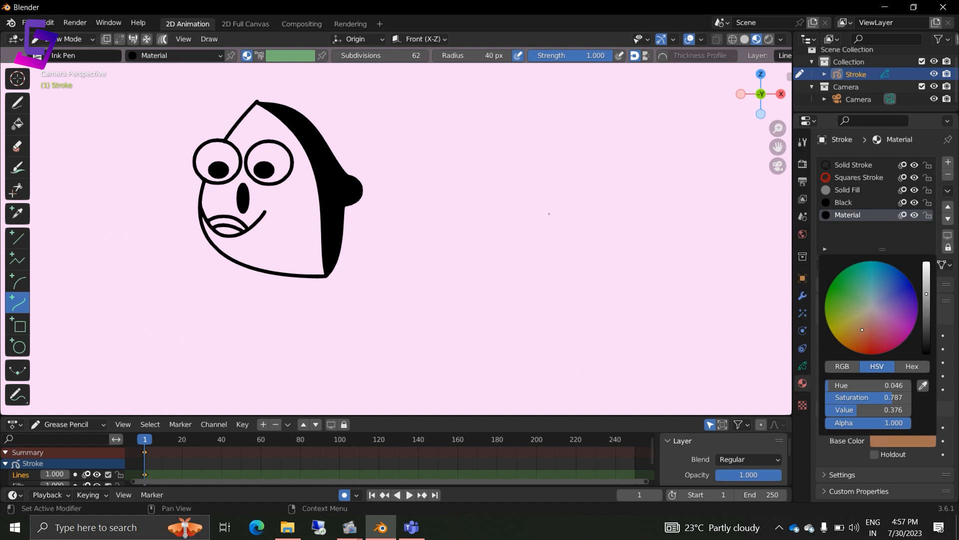
# Fill the tongue area inside the mouth with the new brown material
pyautogui.click(18, 124)
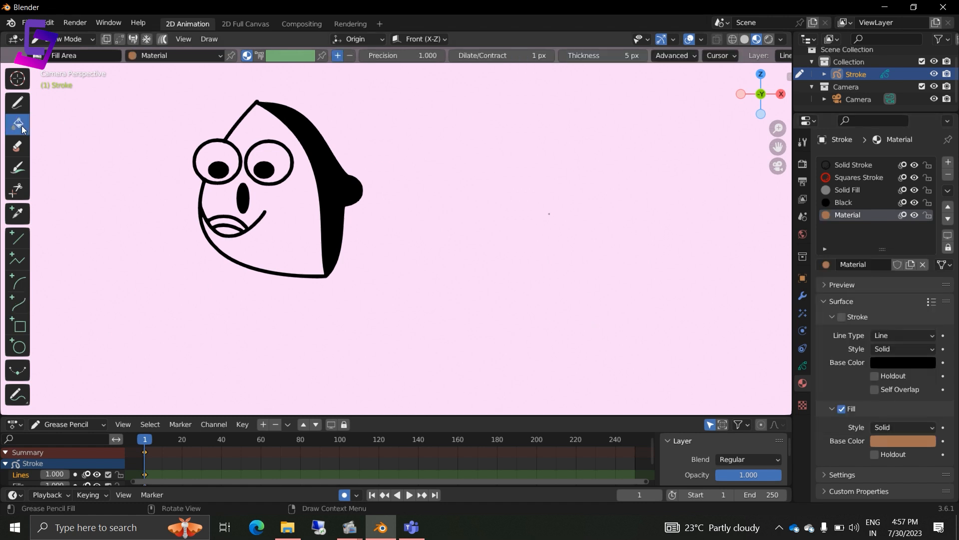
pyautogui.click(230, 233)
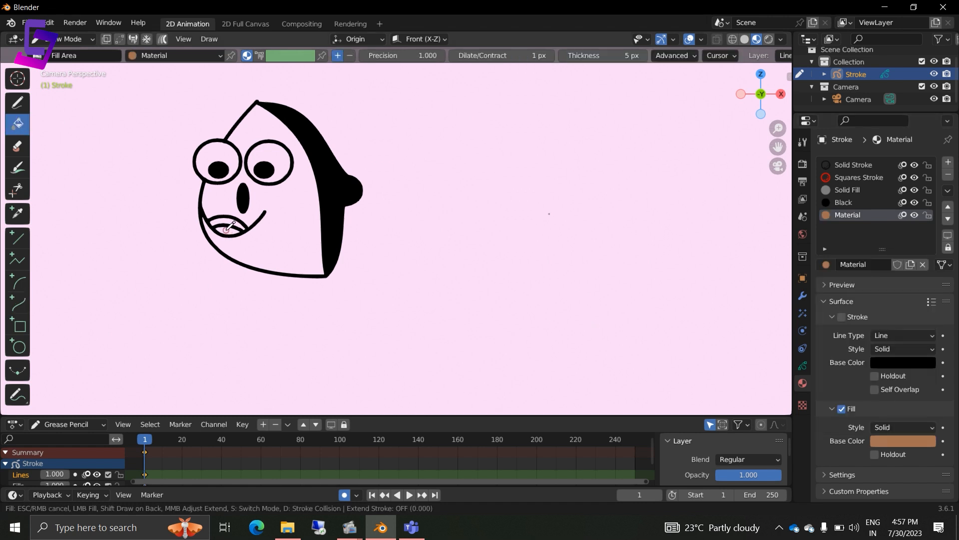
pyautogui.scroll(2, 292, 247)
pyautogui.scroll(-3, 292, 247)
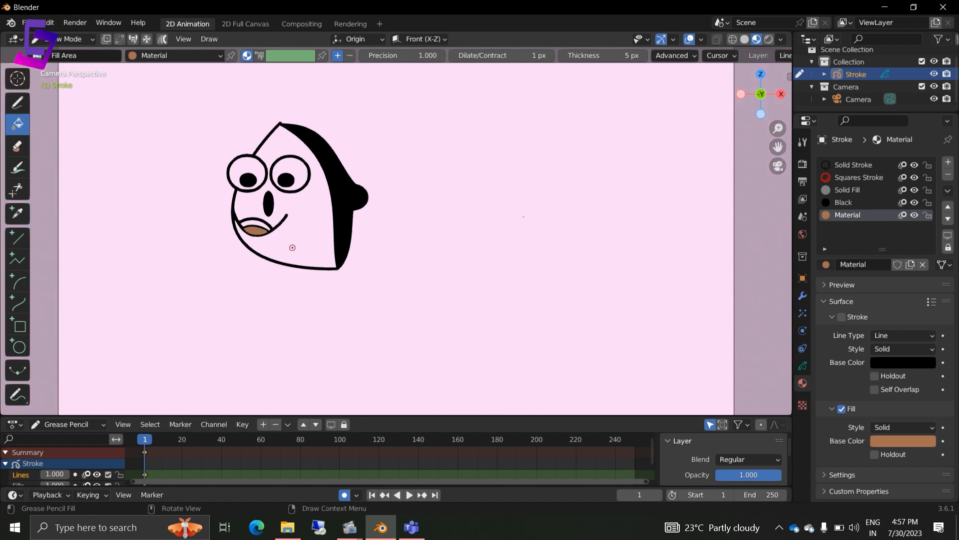
# Make Solid Stroke the active material, and move the whole head object slightly upward in Object Mode
pyautogui.click(865, 166)
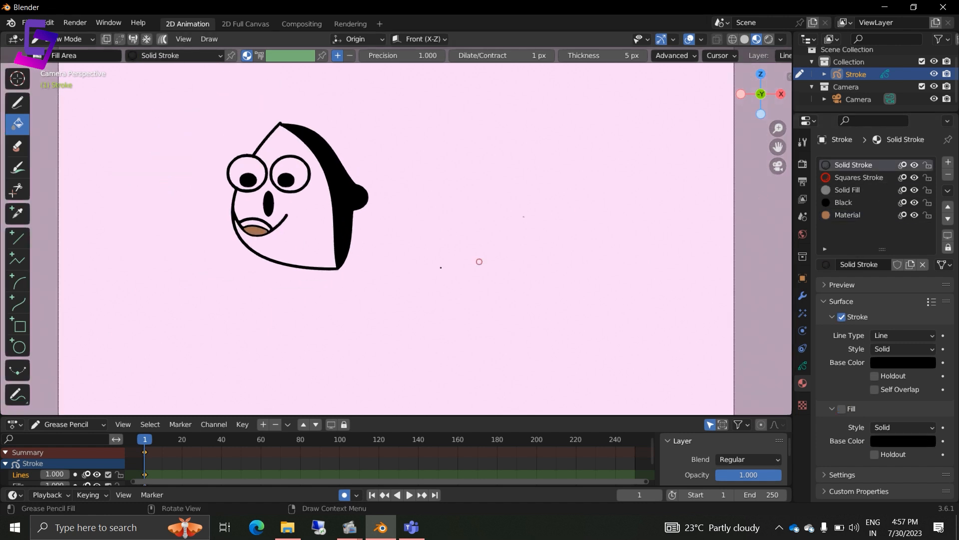
pyautogui.scroll(-3, 418, 268)
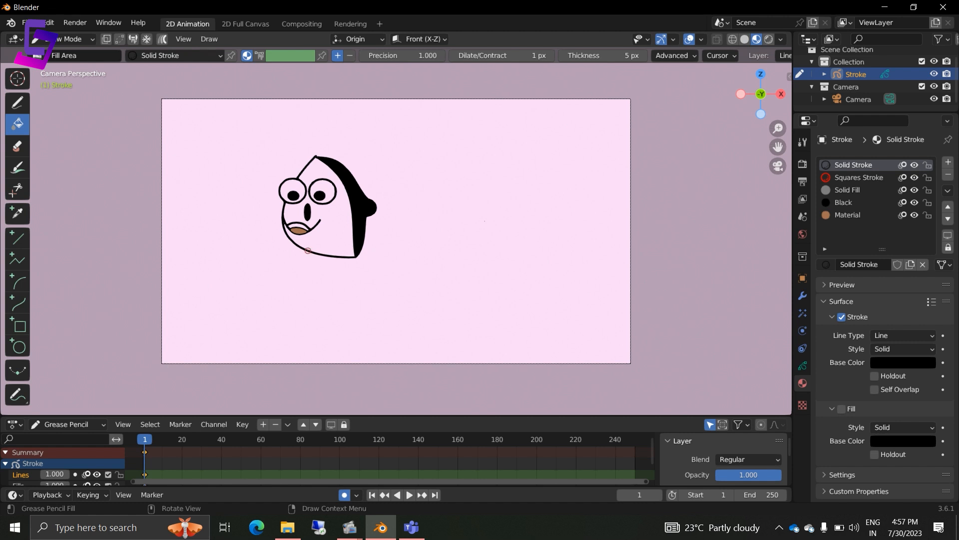
pyautogui.click(71, 42)
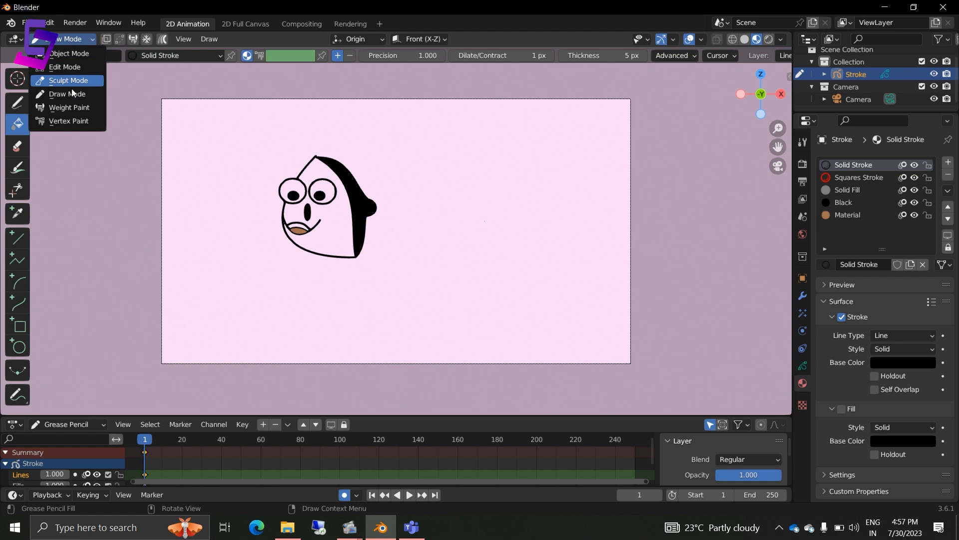
pyautogui.click(85, 56)
pyautogui.moveTo(246, 125); pyautogui.dragTo(394, 284)
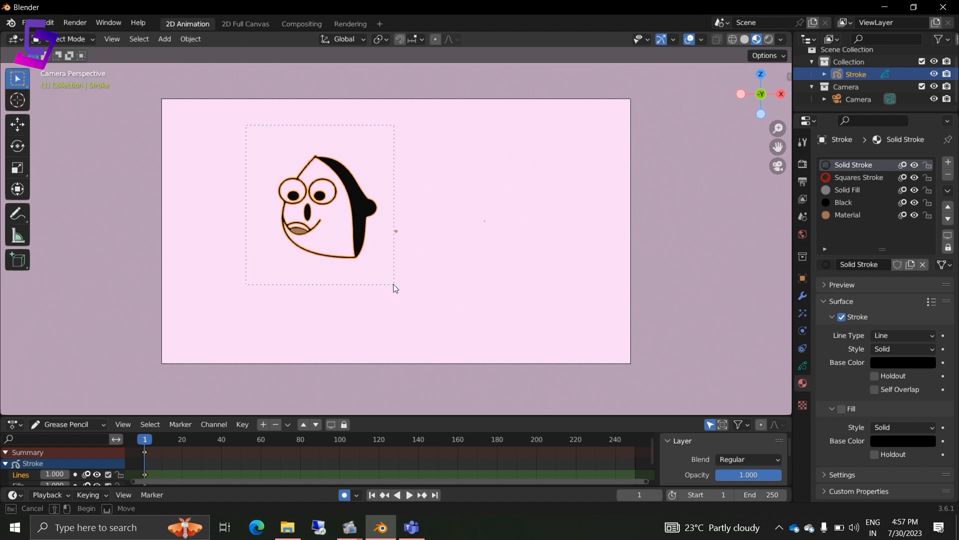
pyautogui.press('g')
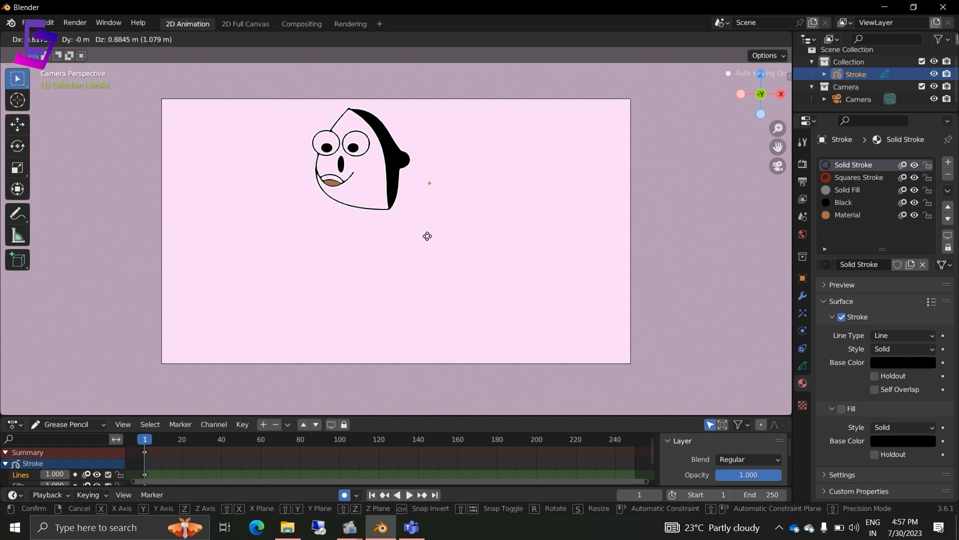
pyautogui.click(395, 270)
# Select all the head strokes in Edit Mode and move them up to the top centre of the camera frame
pyautogui.click(71, 39)
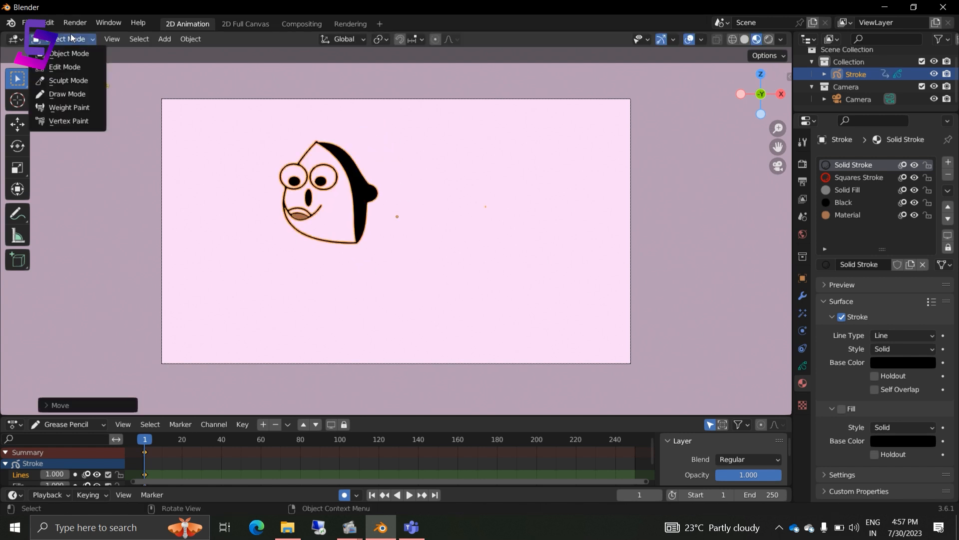
pyautogui.click(71, 64)
pyautogui.moveTo(239, 124)
pyautogui.mouseDown()
pyautogui.moveTo(361, 229)
pyautogui.moveTo(385, 266)
pyautogui.mouseUp()
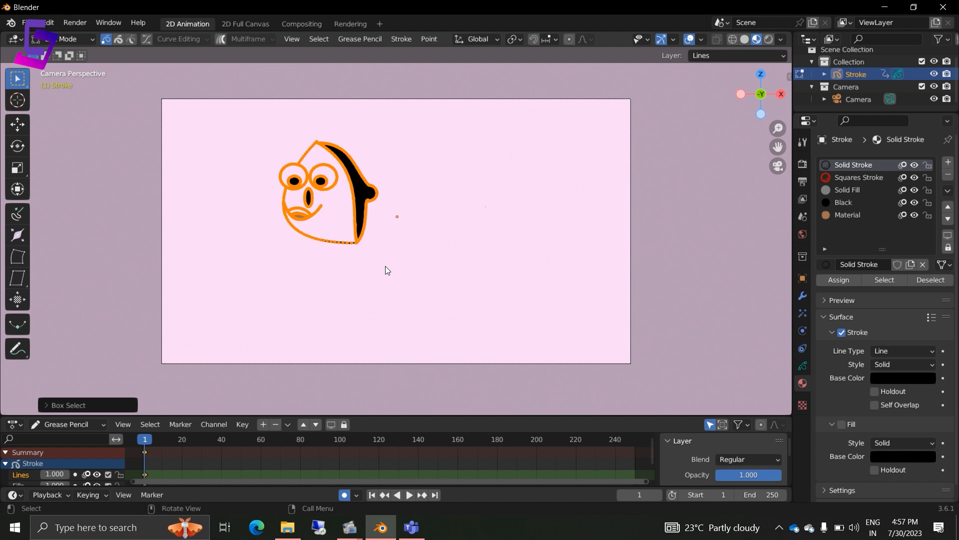
pyautogui.press('g')
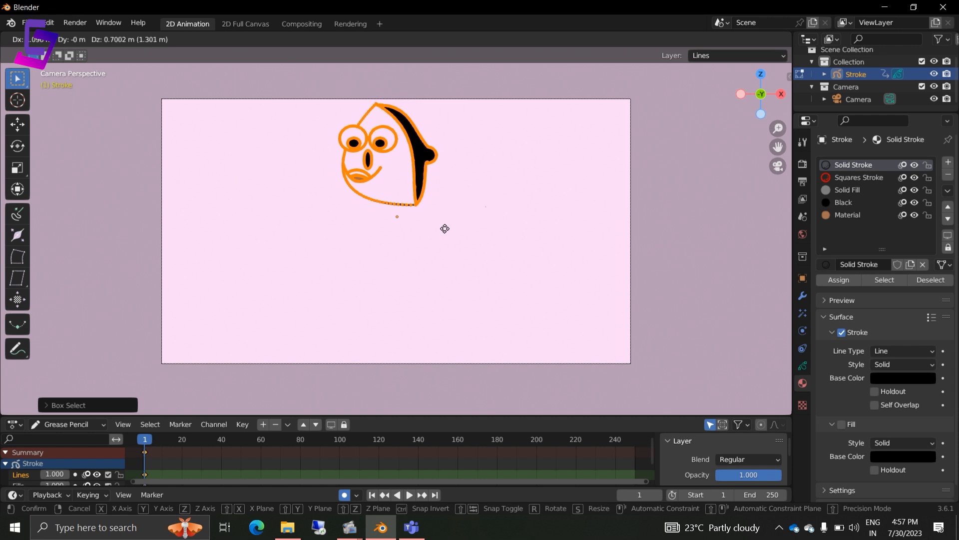
pyautogui.click(446, 228)
pyautogui.click(448, 251)
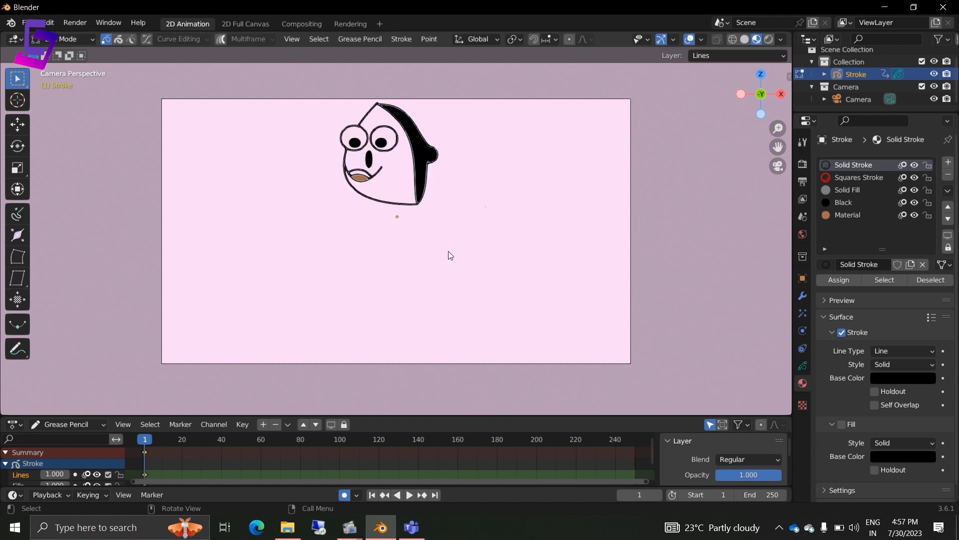
# Switch the Stroke object from Edit Mode back to Draw Mode
pyautogui.click(74, 39)
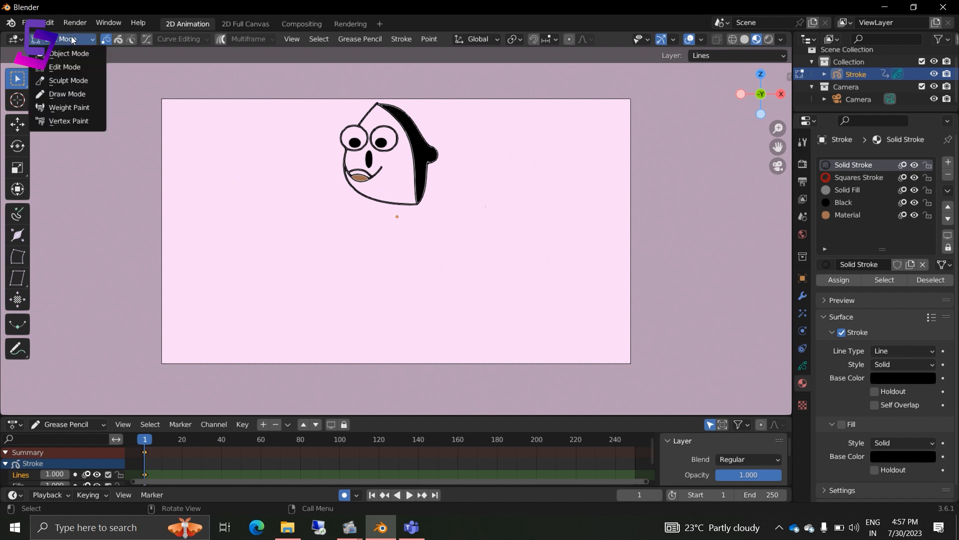
pyautogui.click(74, 92)
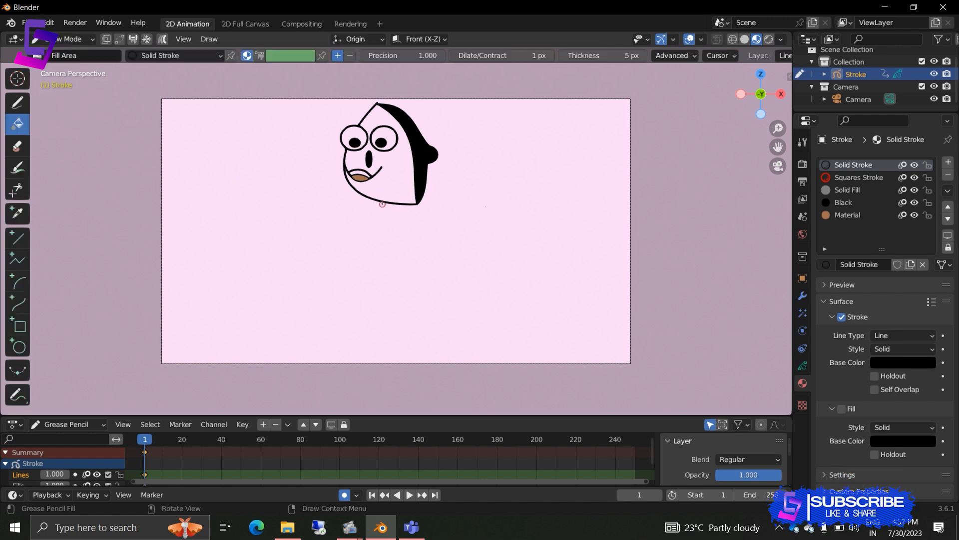
pyautogui.click(376, 200)
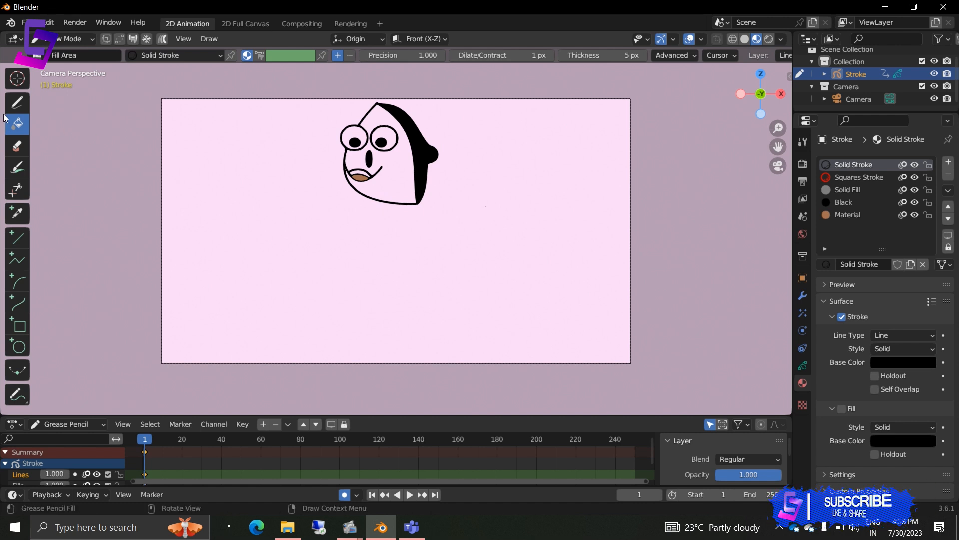
# Try to draw two freehand neck lines below the chin with the Draw tool, and undo each attempt
pyautogui.click(17, 103)
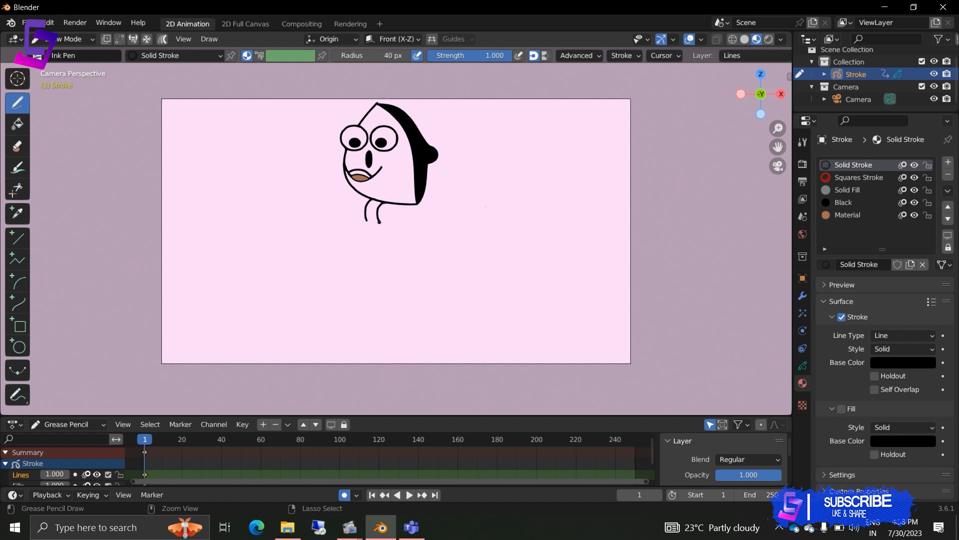
pyautogui.hotkey('ctrl', 'z')
pyautogui.hotkey('ctrl', 'z')
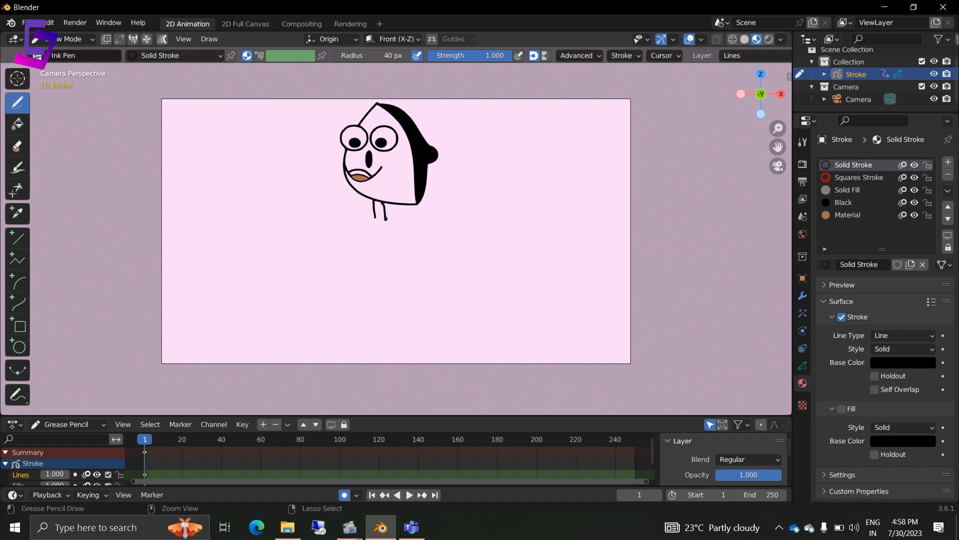
pyautogui.hotkey('ctrl', 'z')
pyautogui.hotkey('ctrl', 'z')
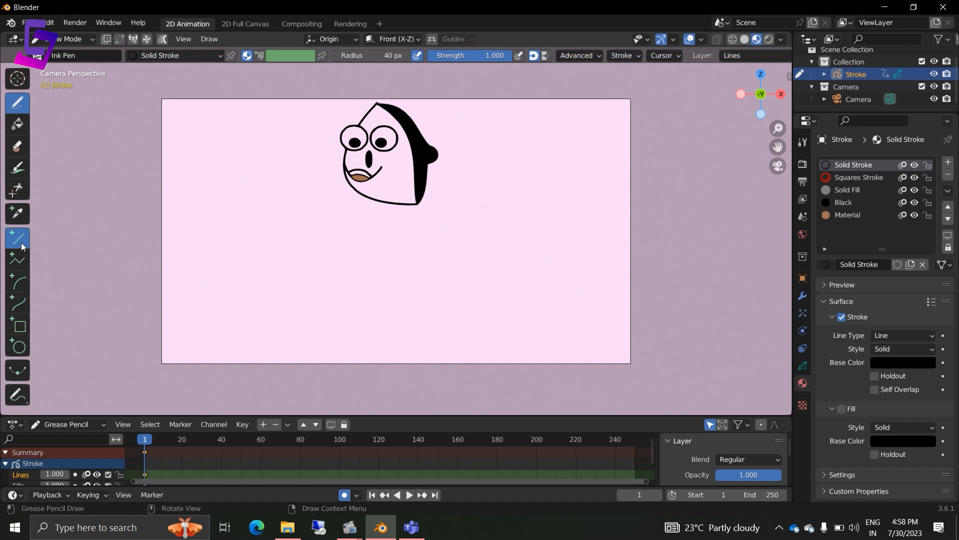
# Draw two short straight neck lines down from the chin with the Line tool
pyautogui.click(21, 242)
pyautogui.moveTo(369, 197); pyautogui.dragTo(373, 216)
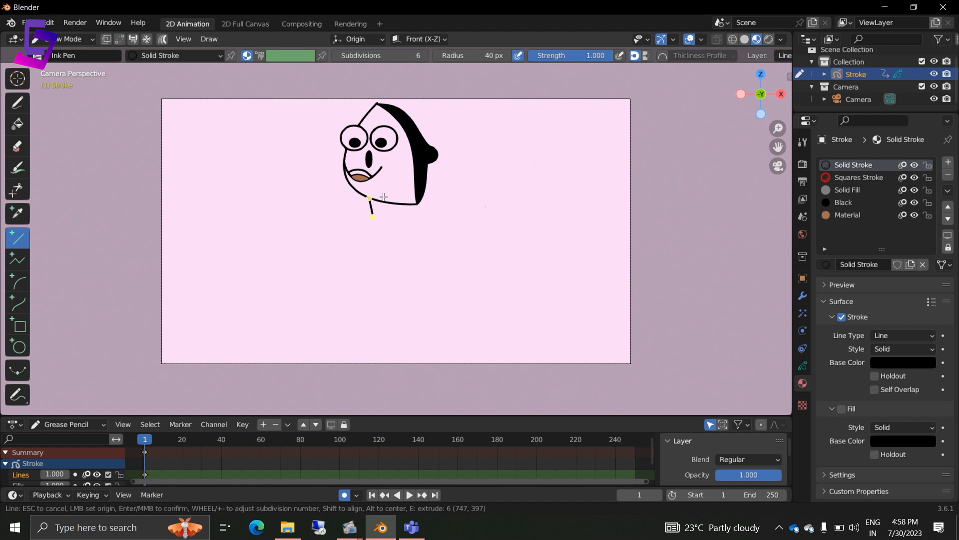
pyautogui.press('Return')
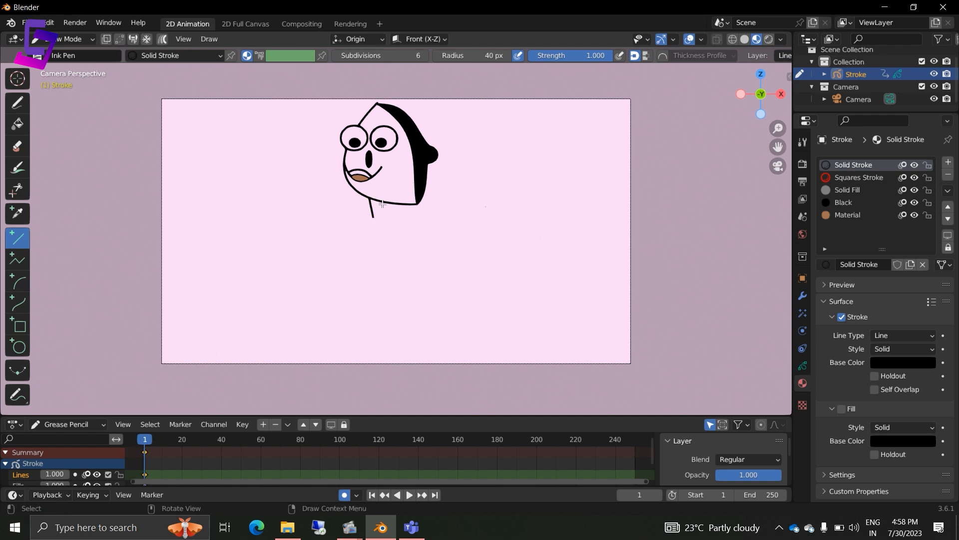
pyautogui.moveTo(382, 204); pyautogui.dragTo(384, 216)
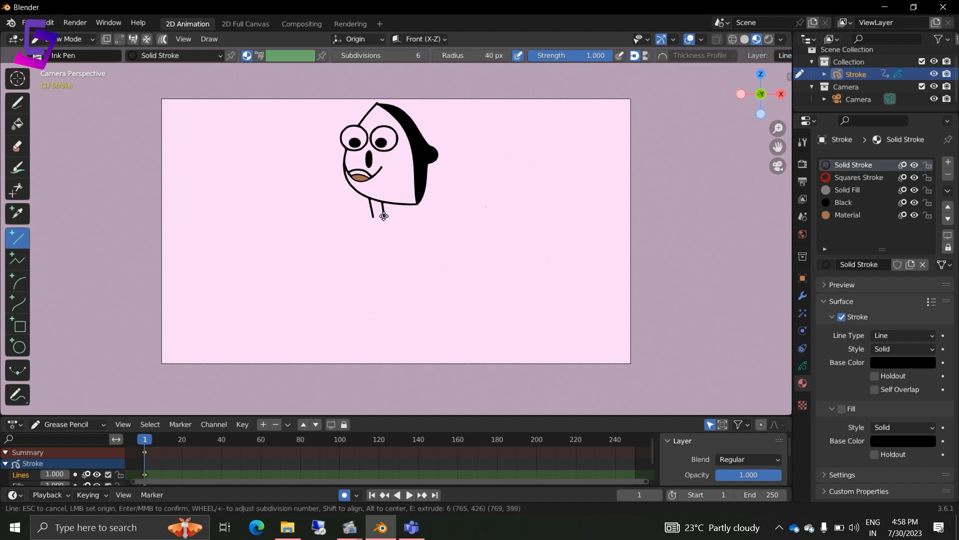
pyautogui.press('Return')
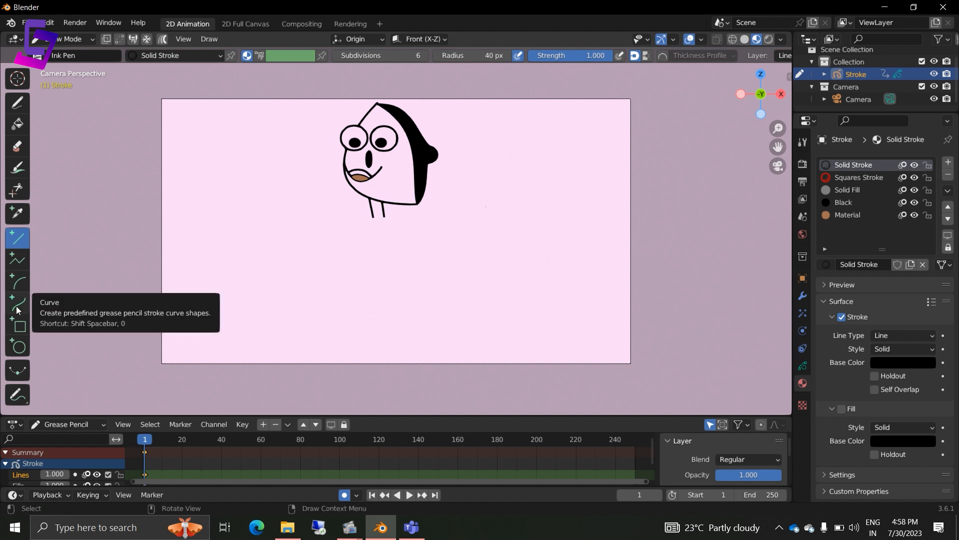
# Draw an upright rectangle below the neck with the Box tool as the torso
pyautogui.click(19, 326)
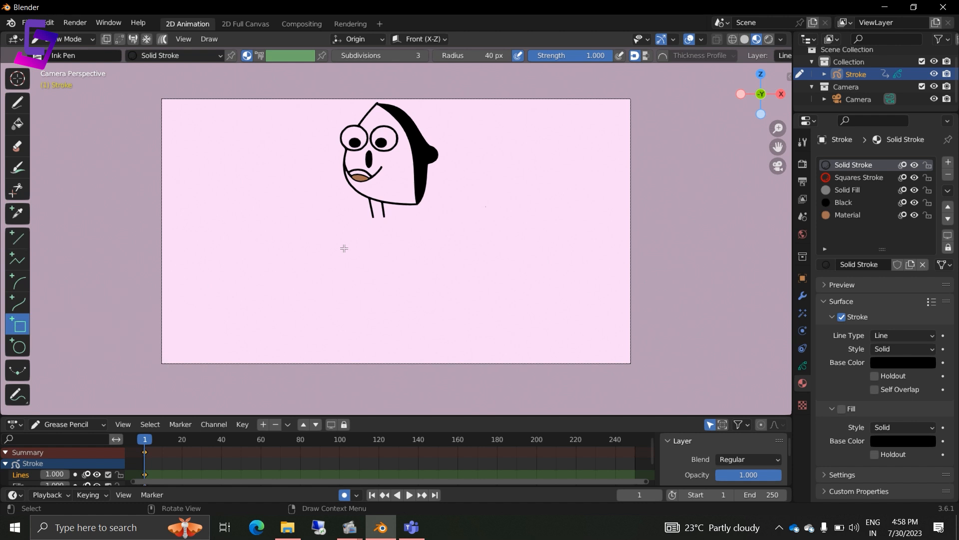
pyautogui.moveTo(352, 217)
pyautogui.mouseDown()
pyautogui.moveTo(400, 236)
pyautogui.moveTo(413, 272)
pyautogui.moveTo(396, 299)
pyautogui.moveTo(409, 266)
pyautogui.moveTo(402, 283)
pyautogui.mouseUp()
pyautogui.press('Return')
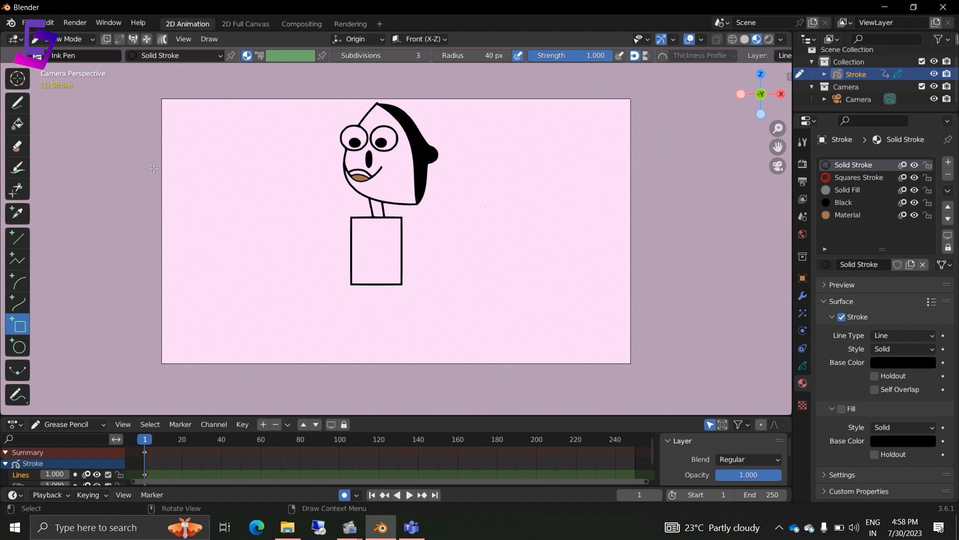
# Scale the torso rectangle to about 0.86 in Edit Mode and move it so its upper edge meets the neck lines
pyautogui.click(76, 37)
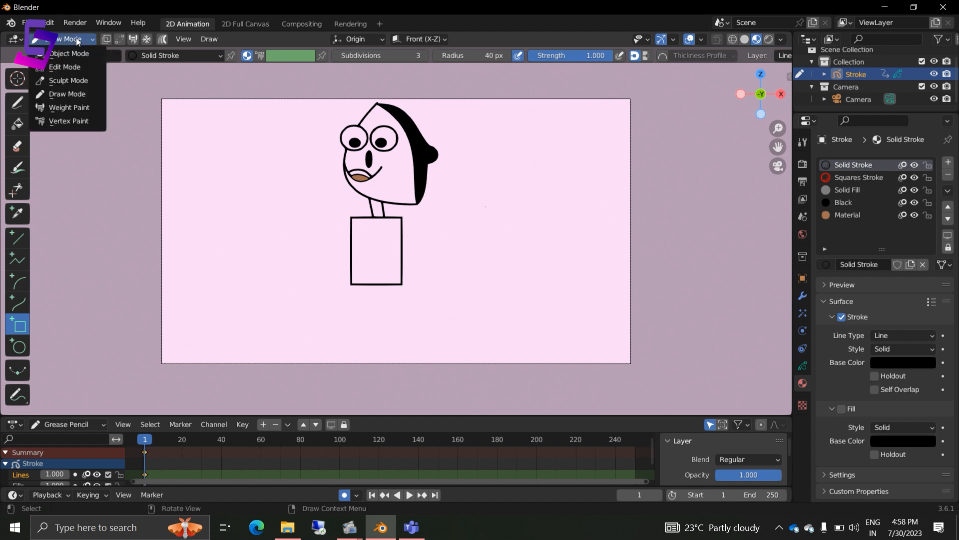
pyautogui.click(79, 64)
pyautogui.moveTo(390, 293); pyautogui.dragTo(436, 313)
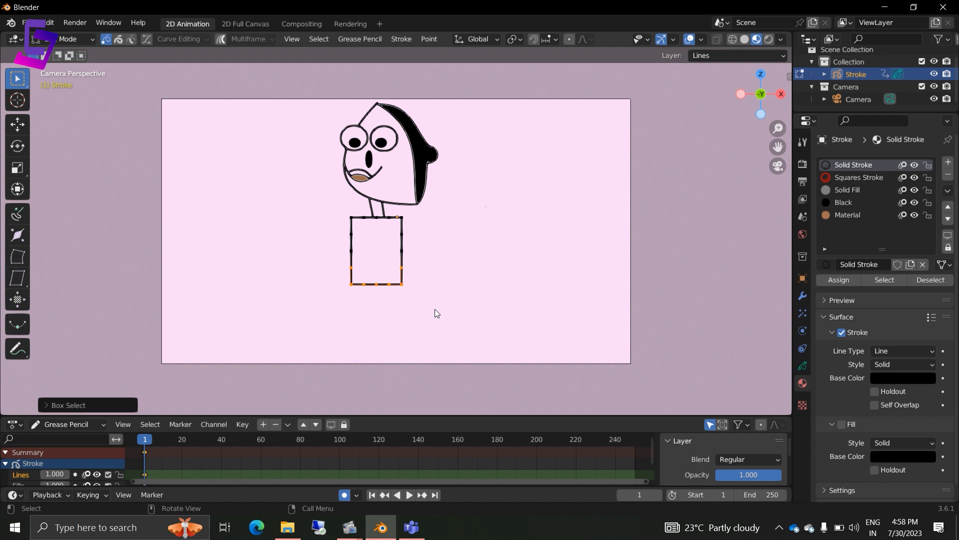
pyautogui.press('a')
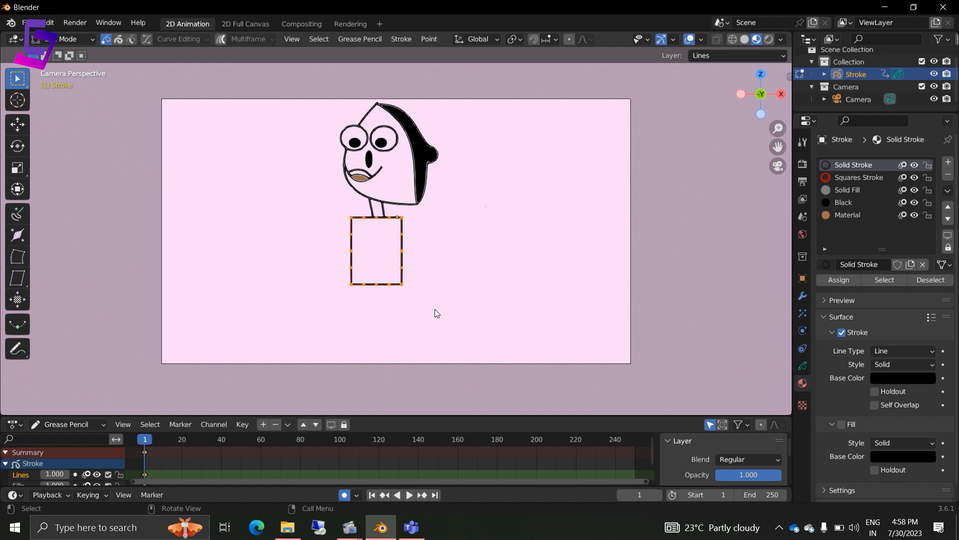
pyautogui.press('s')
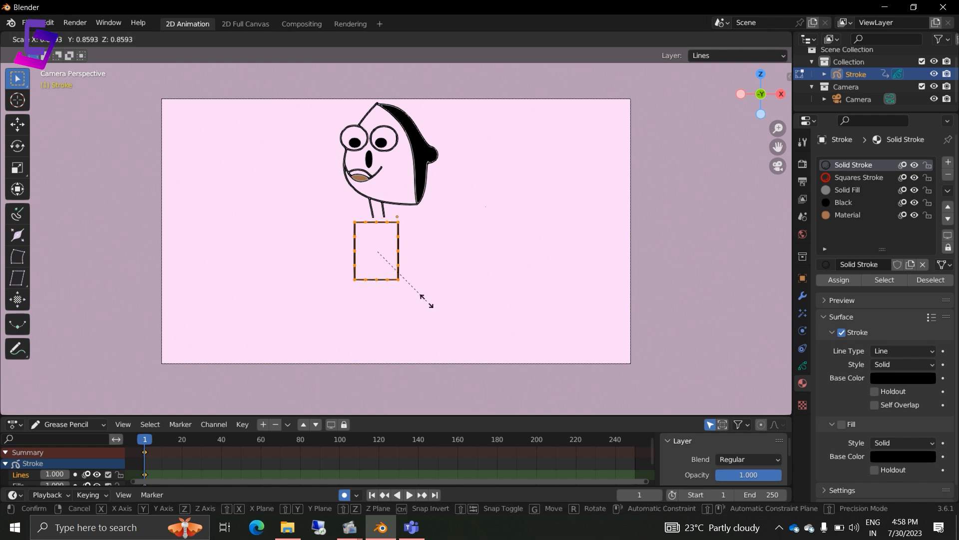
pyautogui.click(426, 301)
pyautogui.press('g')
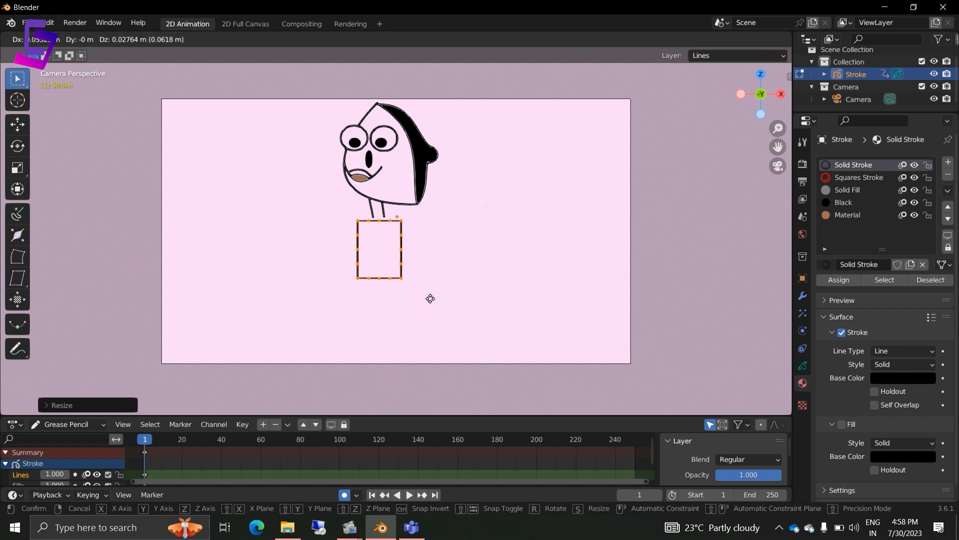
pyautogui.click(430, 295)
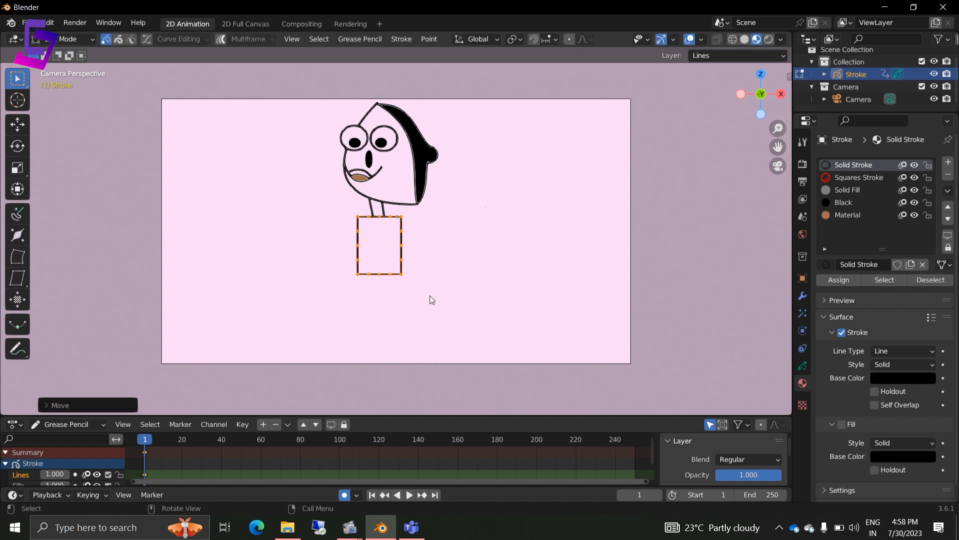
pyautogui.click(457, 291)
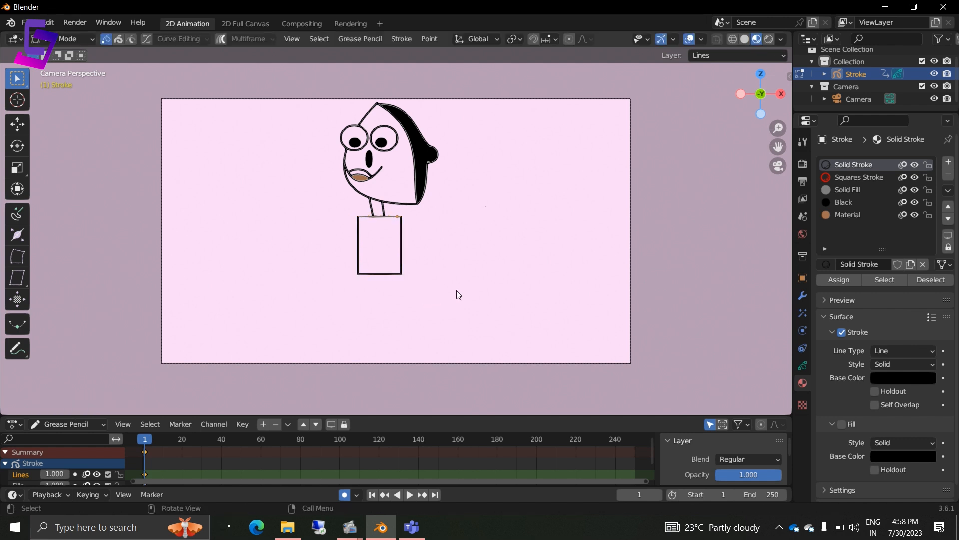
# Push the torso's upper corners and the corner below the face side inward in Sculpt Mode, and return to Draw Mode
pyautogui.click(83, 43)
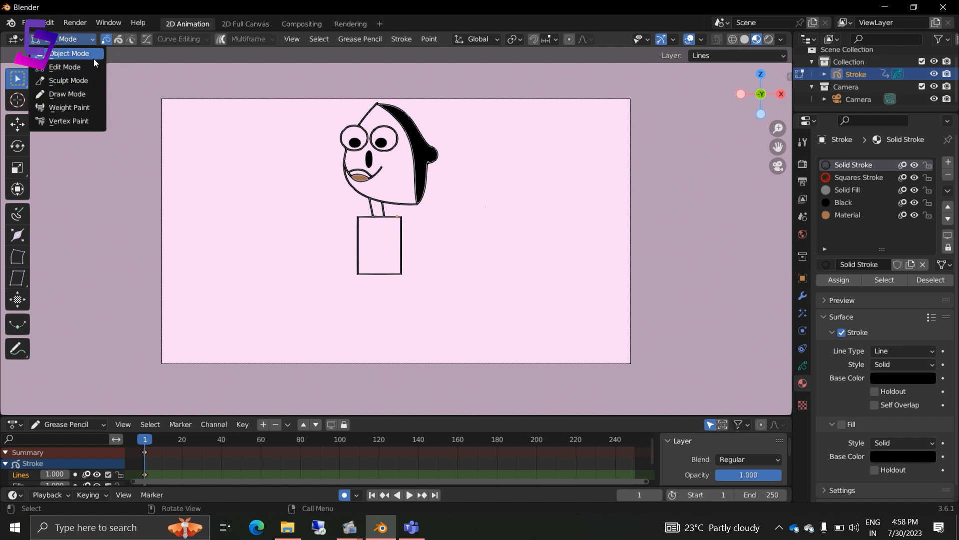
pyautogui.click(85, 81)
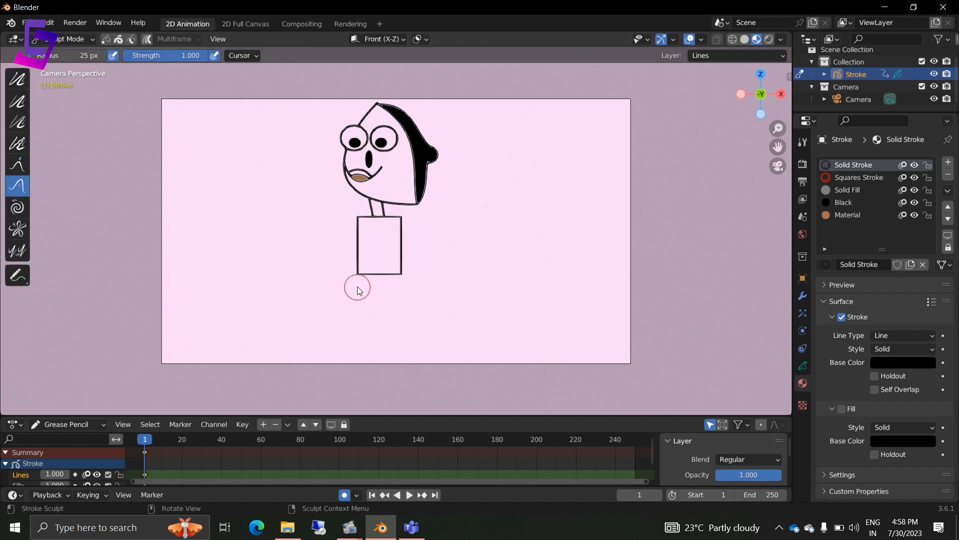
pyautogui.moveTo(358, 275)
pyautogui.mouseDown()
pyautogui.moveTo(358, 217)
pyautogui.moveTo(397, 231)
pyautogui.mouseUp()
pyautogui.moveTo(398, 268)
pyautogui.mouseDown()
pyautogui.moveTo(400, 280)
pyautogui.moveTo(397, 269)
pyautogui.mouseUp()
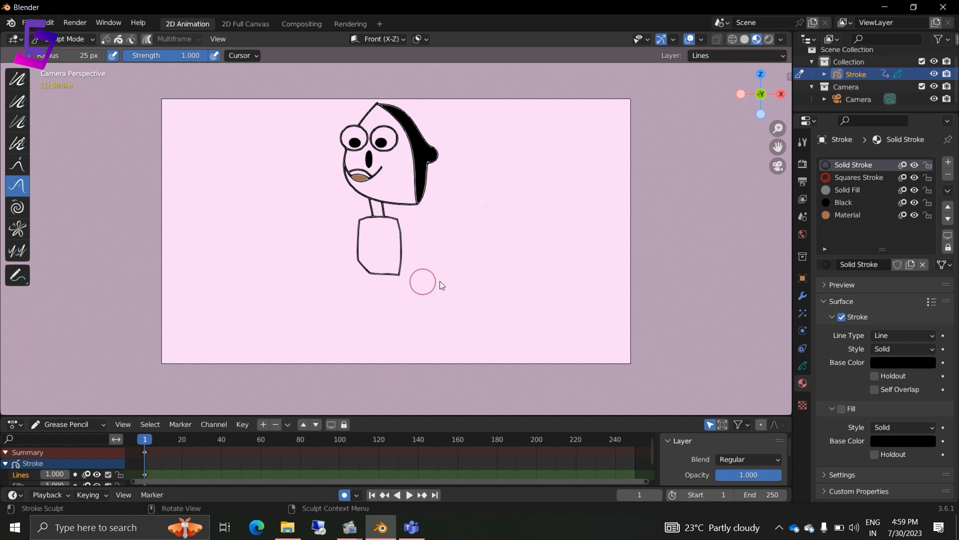
pyautogui.click(64, 40)
pyautogui.click(69, 93)
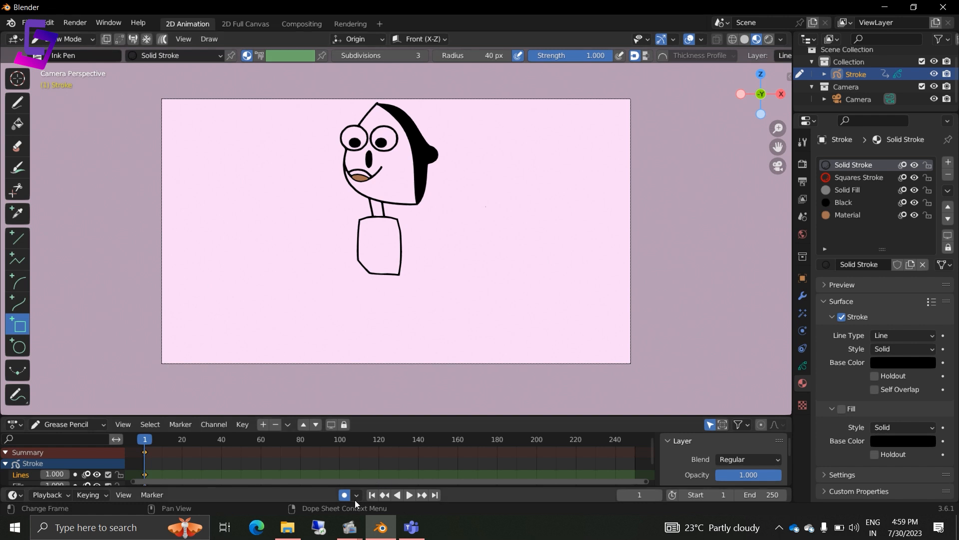
# Select all the head strokes in Edit Mode and move them to a new layer named Head
pyautogui.click(349, 530)
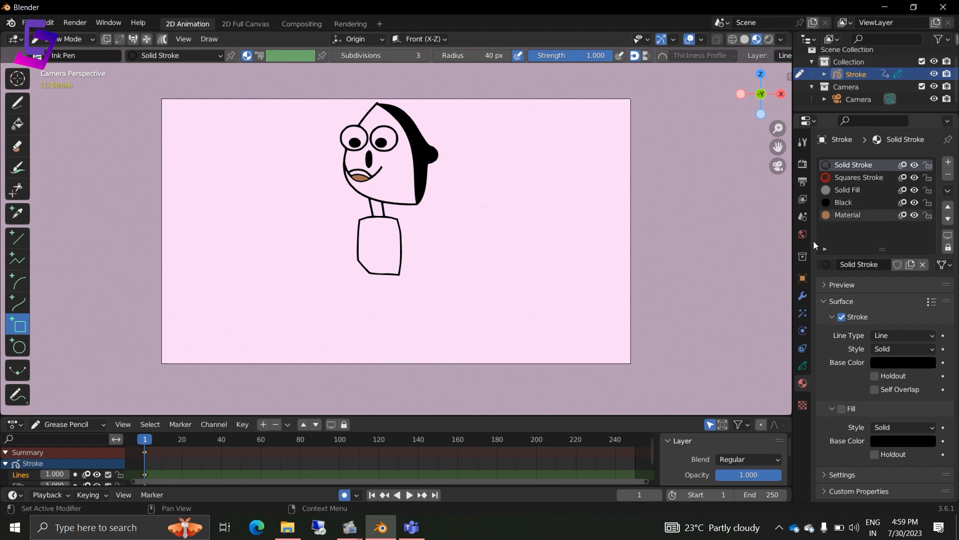
pyautogui.click(802, 366)
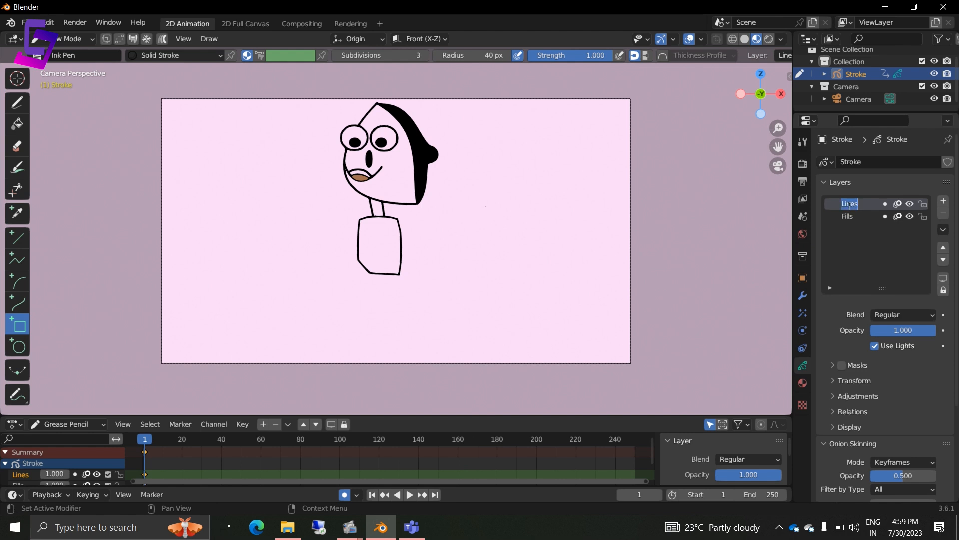
pyautogui.click(77, 38)
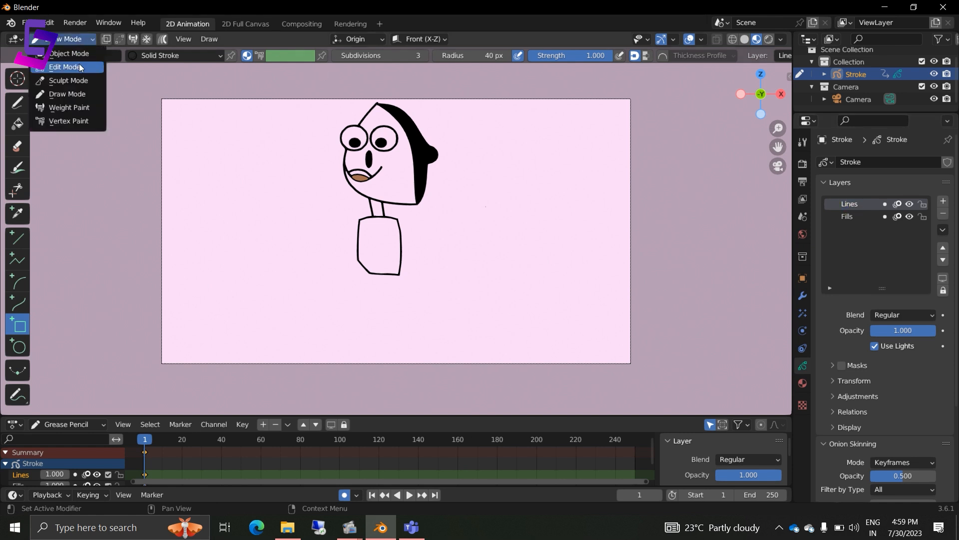
pyautogui.click(79, 64)
pyautogui.moveTo(324, 98); pyautogui.dragTo(467, 195)
pyautogui.hotkey('ctrl', 'l')
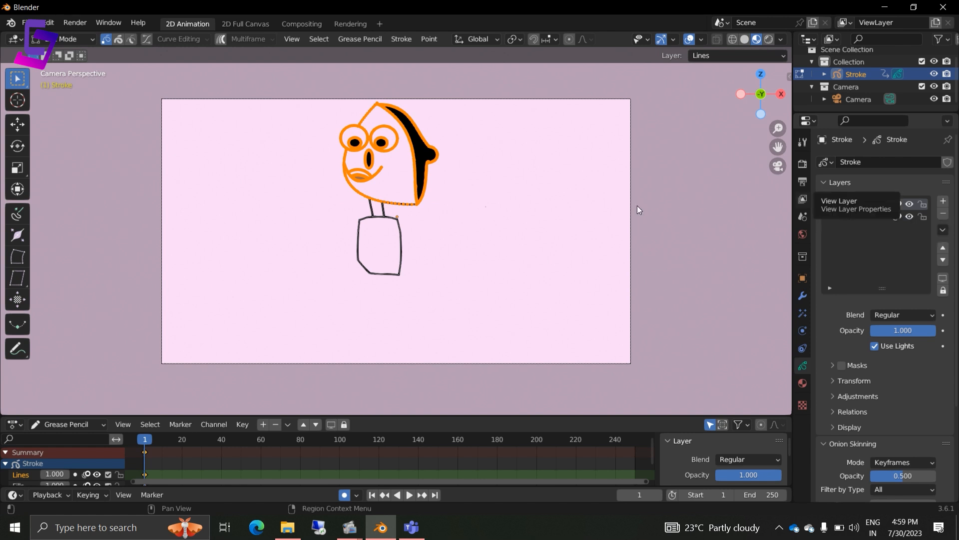
pyautogui.press('m')
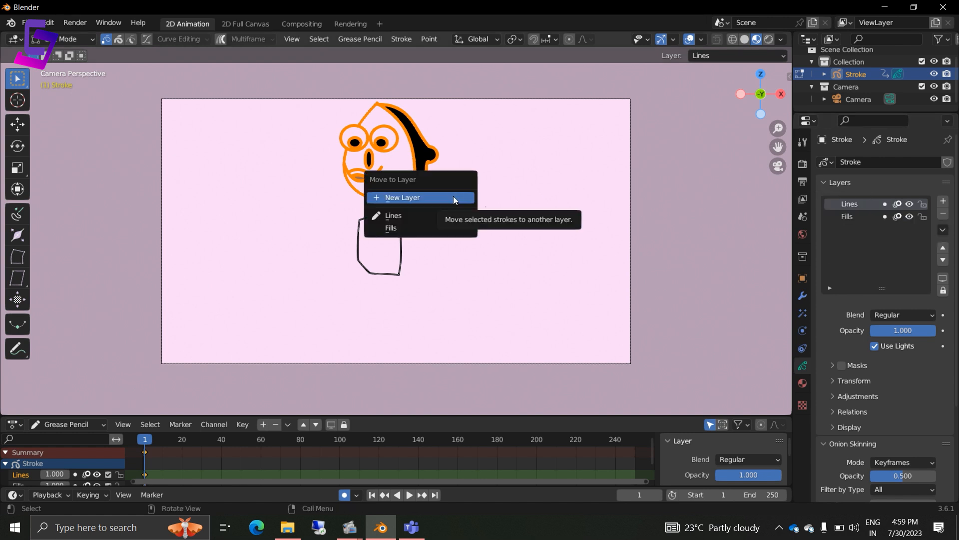
pyautogui.click(453, 197)
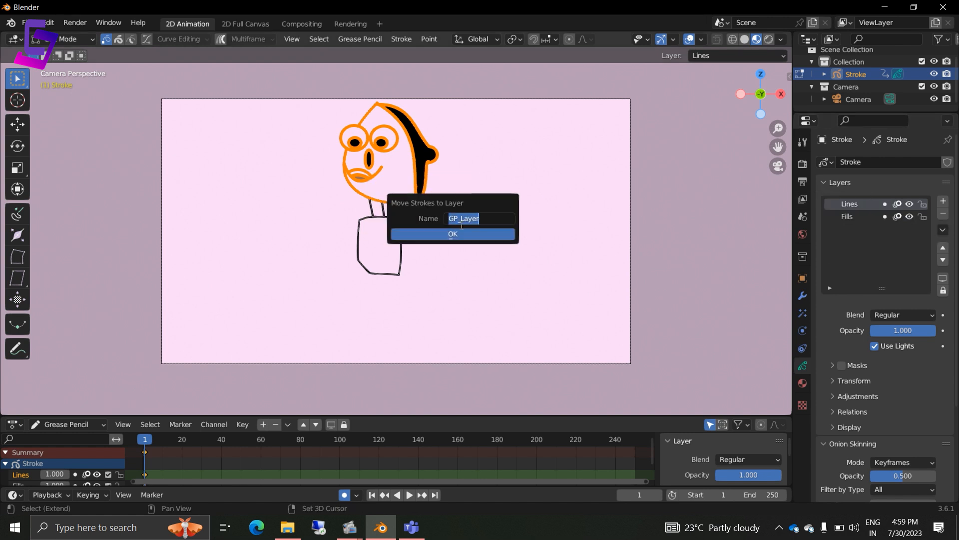
pyautogui.write('Head')
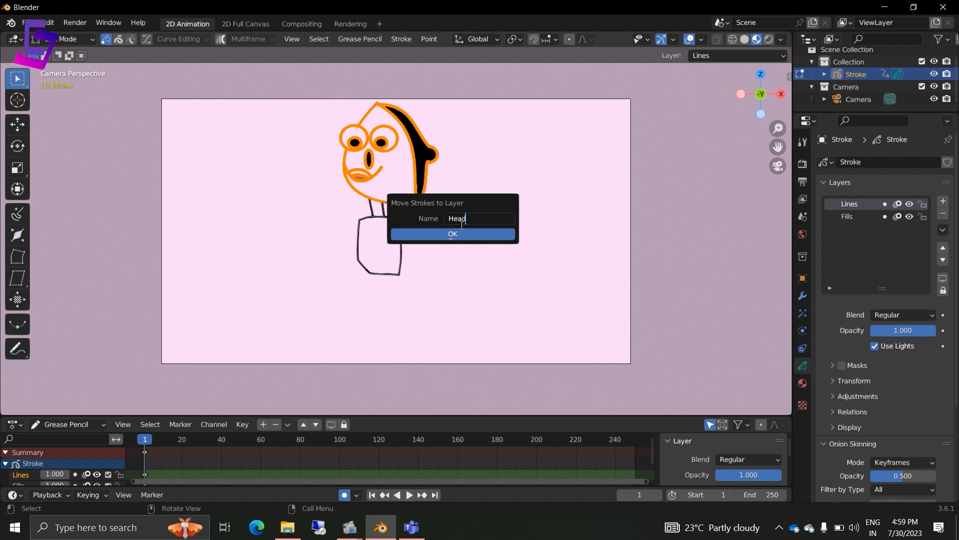
pyautogui.click(461, 233)
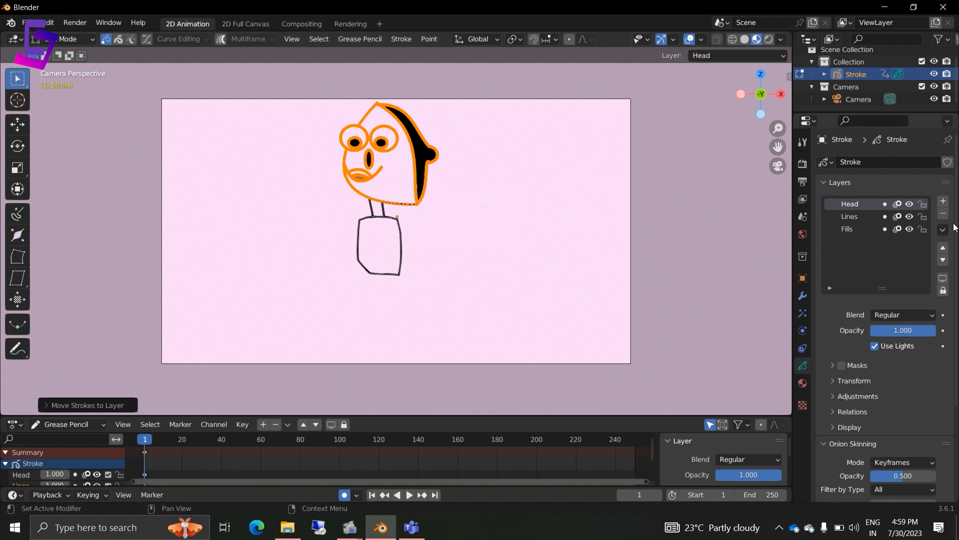
# Select both neck lines completely and assign them to the Lines layer, checking that layer's visibility
pyautogui.moveTo(369, 204); pyautogui.dragTo(400, 218)
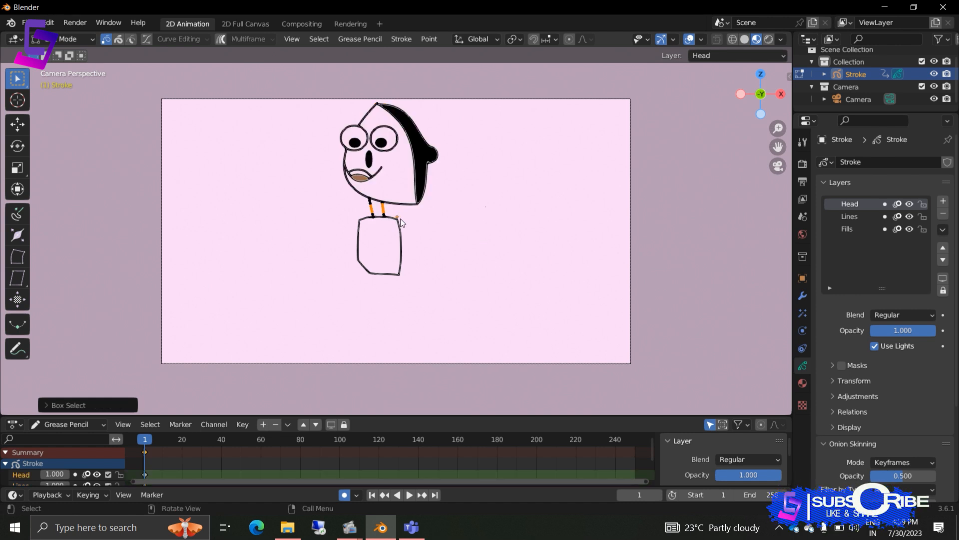
pyautogui.hotkey('ctrl', 'l')
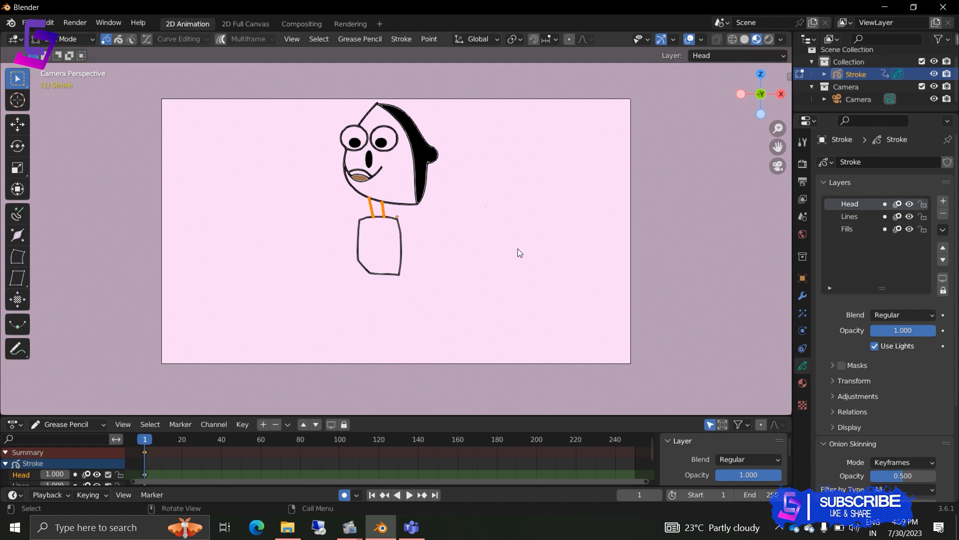
pyautogui.press('m')
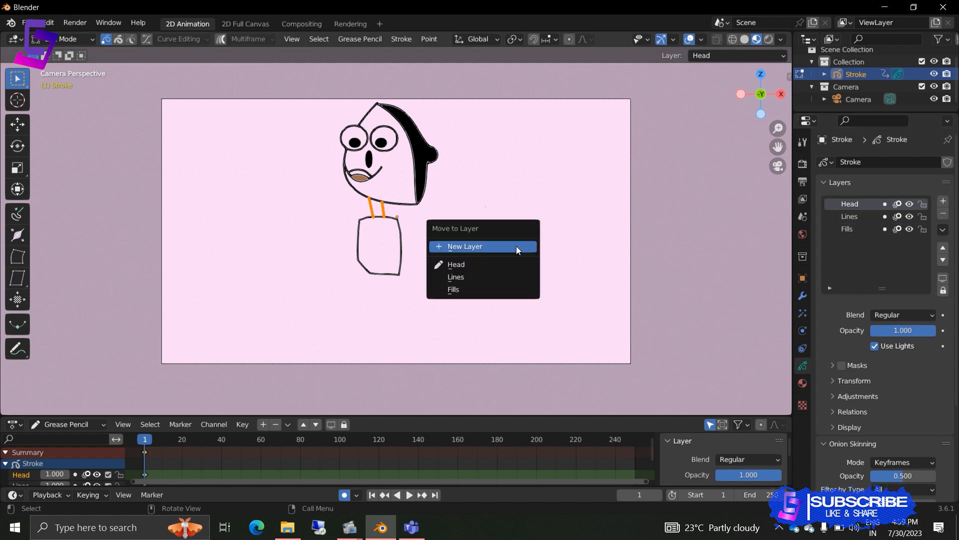
pyautogui.click(500, 276)
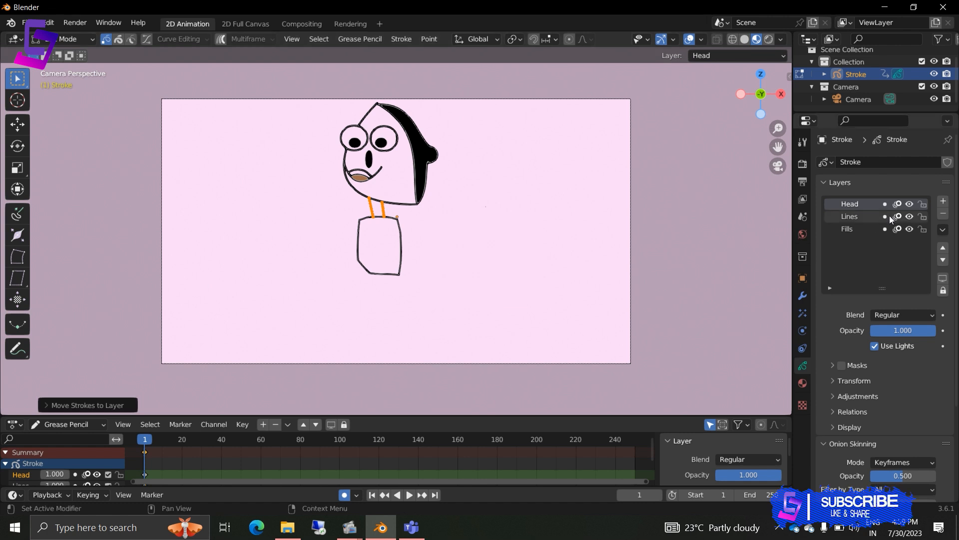
pyautogui.click(910, 218)
pyautogui.click(911, 218)
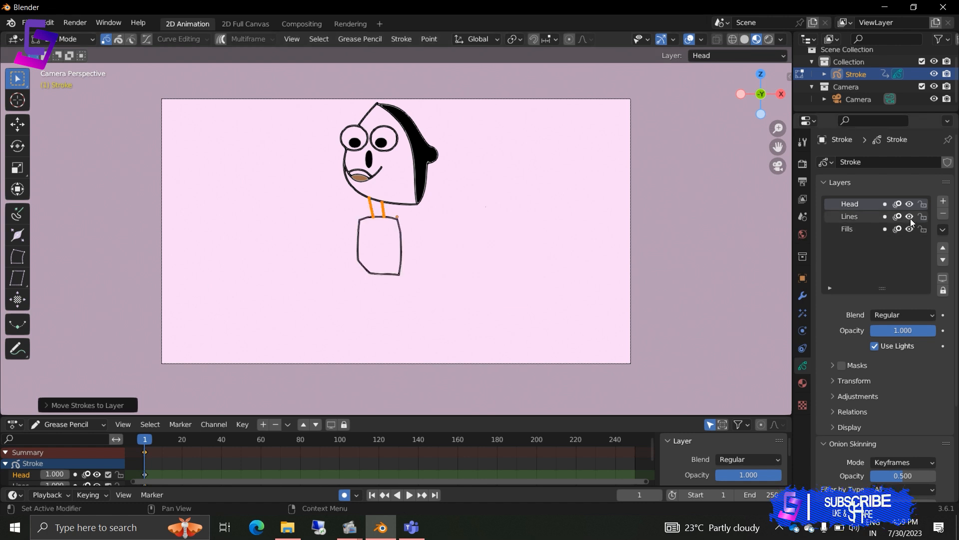
# Rename the Lines layer as Neck
pyautogui.doubleClick(852, 218)
pyautogui.write('Neck')
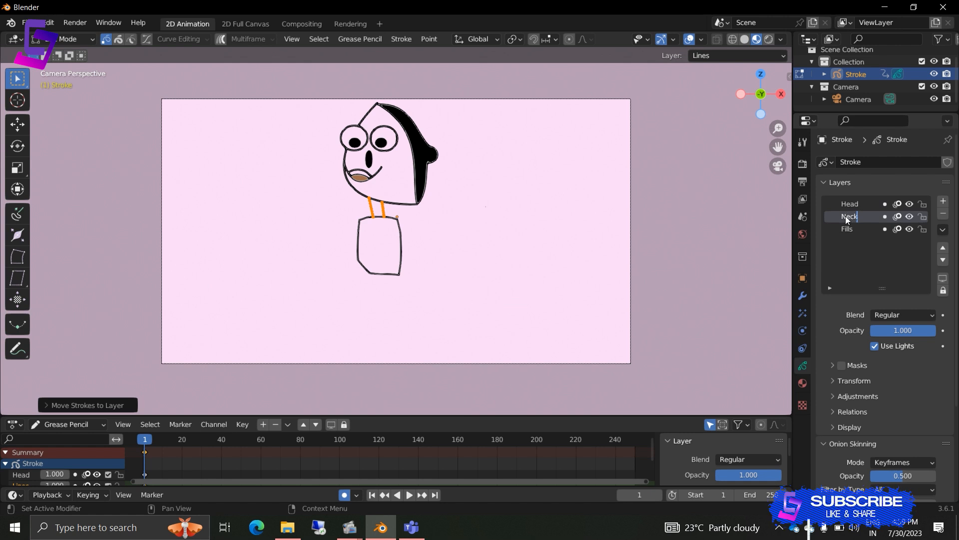
pyautogui.press('Return')
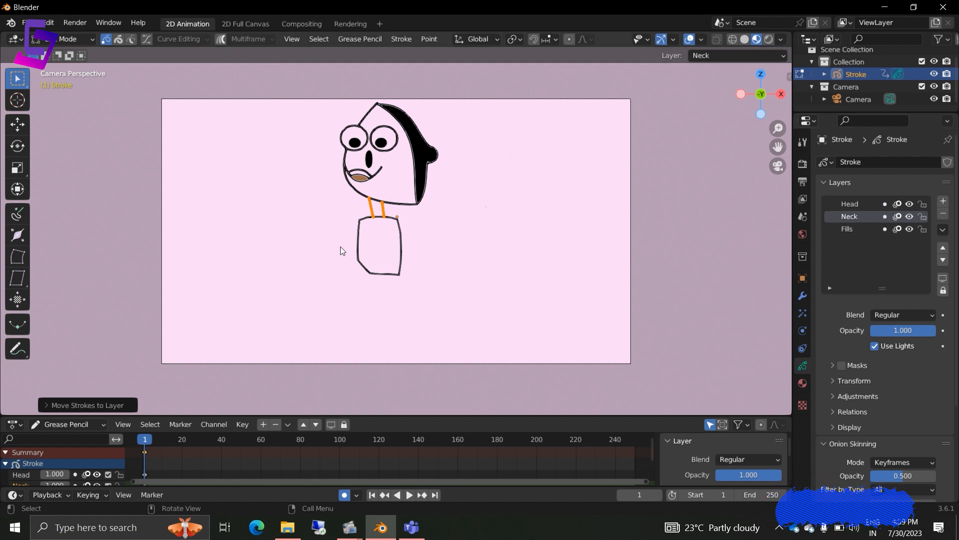
# Select the whole torso outline, move it to a new layer named Body, and deselect it
pyautogui.moveTo(323, 243); pyautogui.dragTo(453, 308)
pyautogui.press('l')
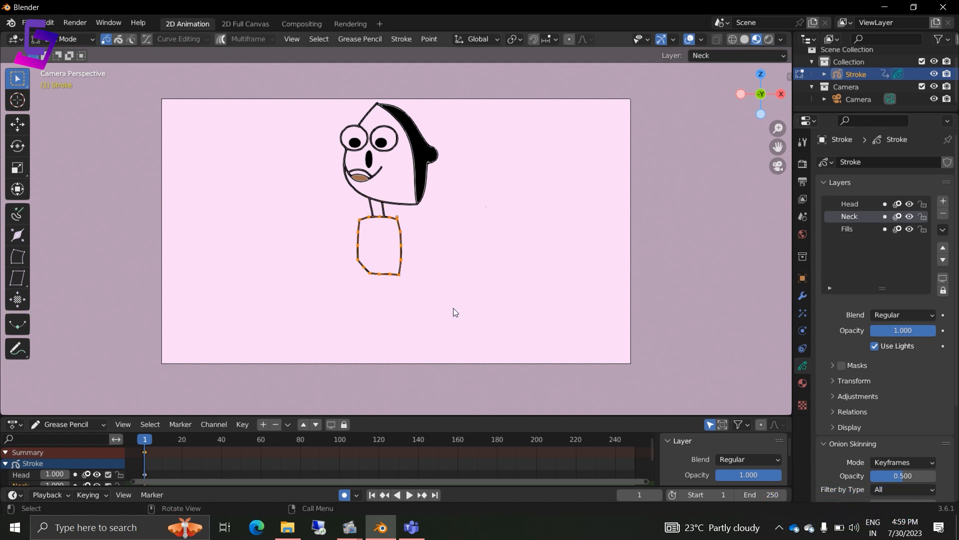
pyautogui.press('m')
pyautogui.click(454, 308)
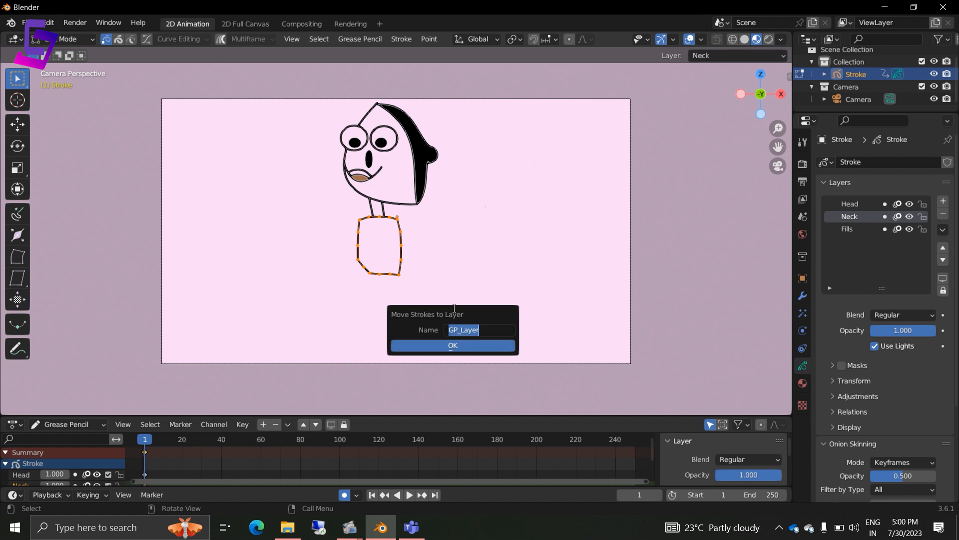
pyautogui.write('Body')
pyautogui.click(465, 344)
pyautogui.click(461, 274)
# Return to Draw Mode and add a new layer named LegR above the Body layer
pyautogui.scroll(2, 433, 278)
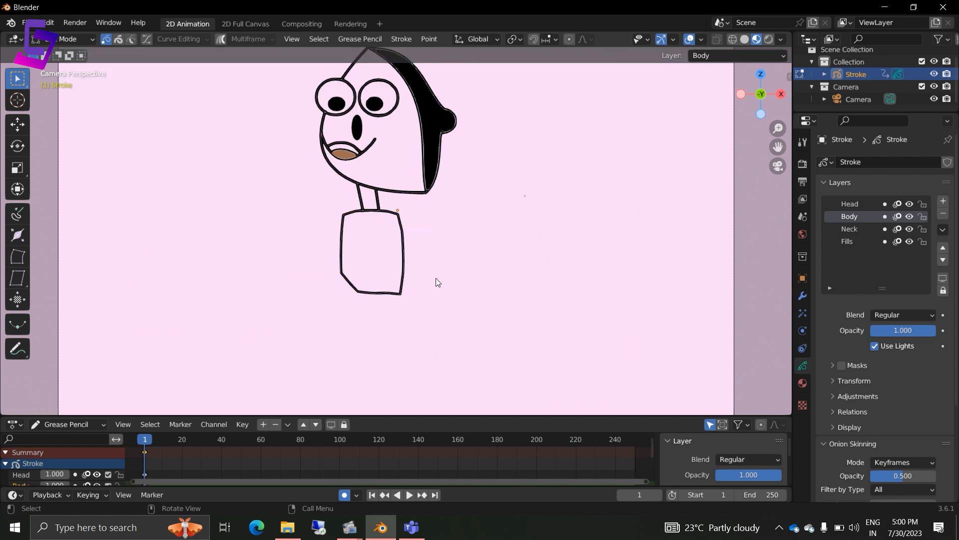
pyautogui.click(77, 40)
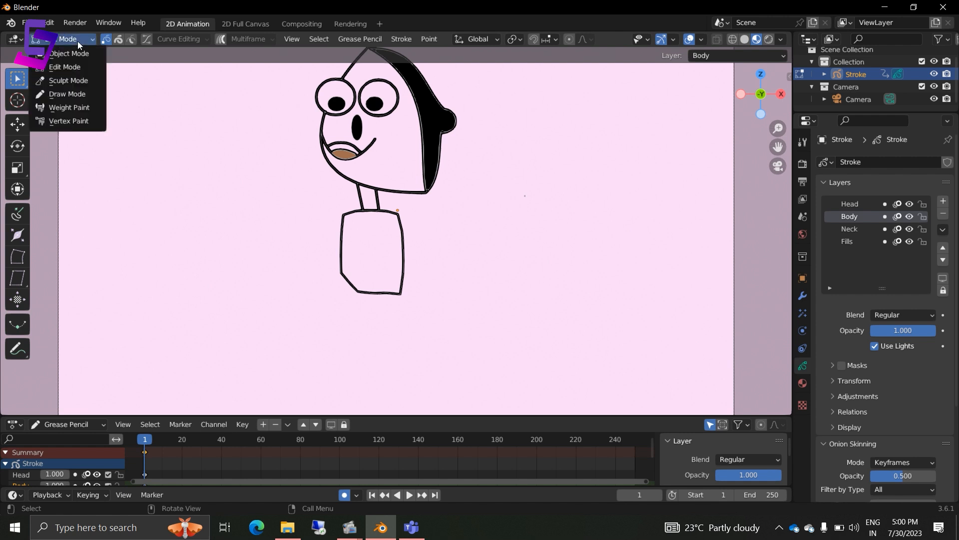
pyautogui.click(74, 91)
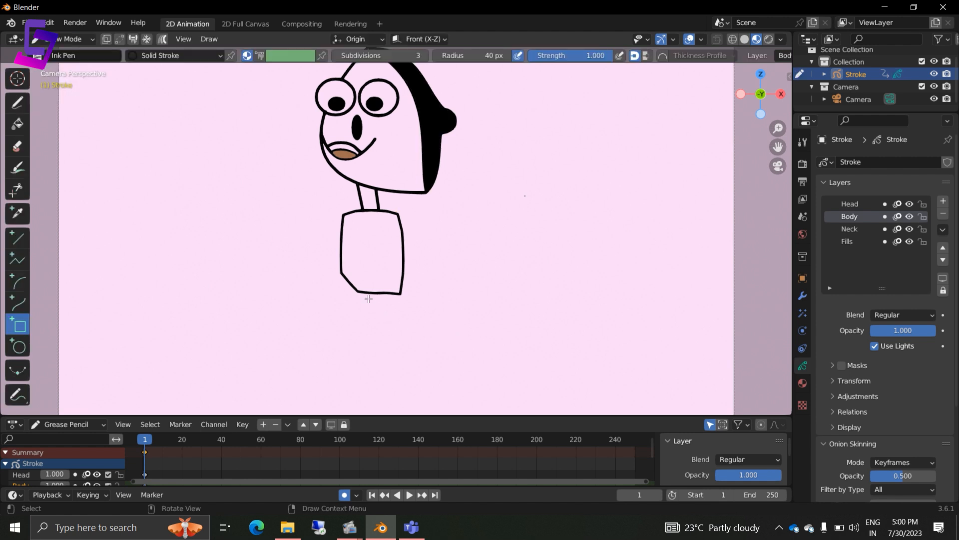
pyautogui.moveTo(361, 291); pyautogui.dragTo(352, 334)
pyautogui.press('Escape')
pyautogui.click(945, 202)
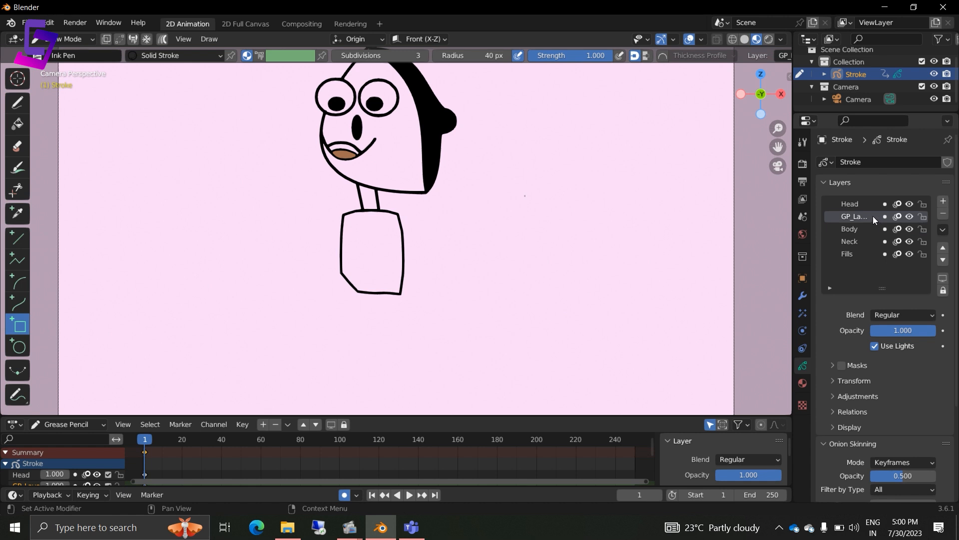
pyautogui.write('LegR')
pyautogui.press('Return')
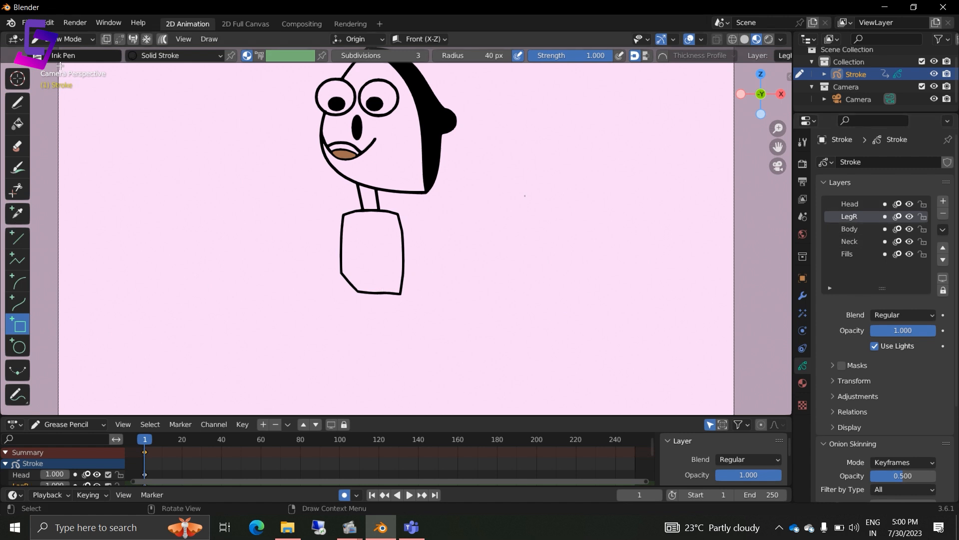
# Draw a straight vertical leg line down from the torso's lower corner on the face side with the Curve tool
pyautogui.click(77, 39)
pyautogui.click(76, 44)
pyautogui.click(18, 303)
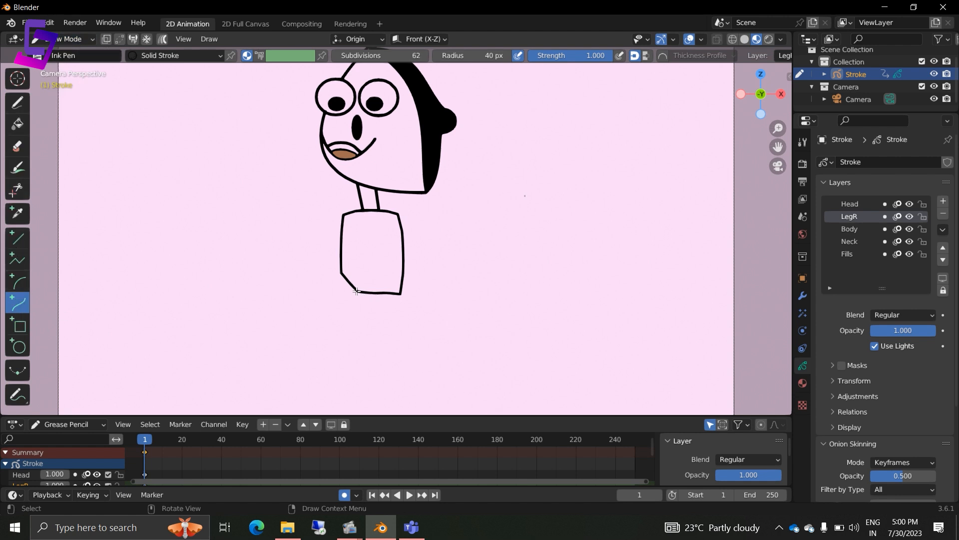
pyautogui.moveTo(356, 291); pyautogui.dragTo(356, 347)
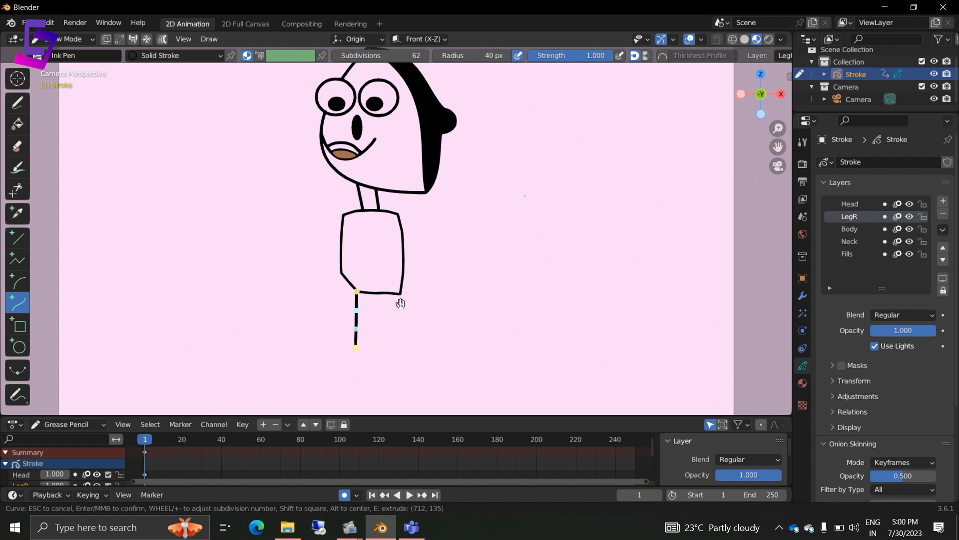
pyautogui.press('Return')
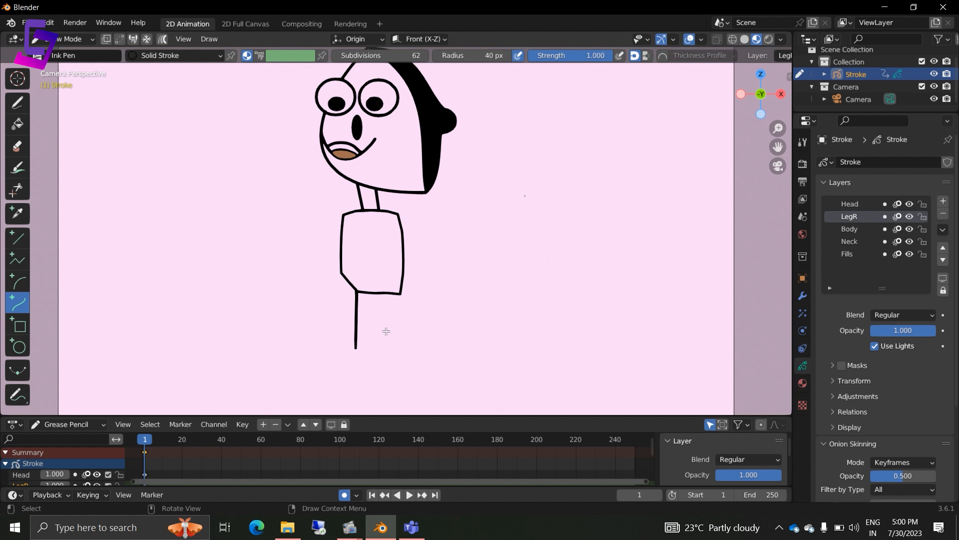
# Close the leg into a narrow rectangle by drawing its short lower edge and extruding the curve back up to the torso
pyautogui.scroll(3, 387, 332)
pyautogui.keyDown('shift'); pyautogui.moveTo(385, 373); pyautogui.dragTo(397, 167, button='middle'); pyautogui.keyUp('shift')
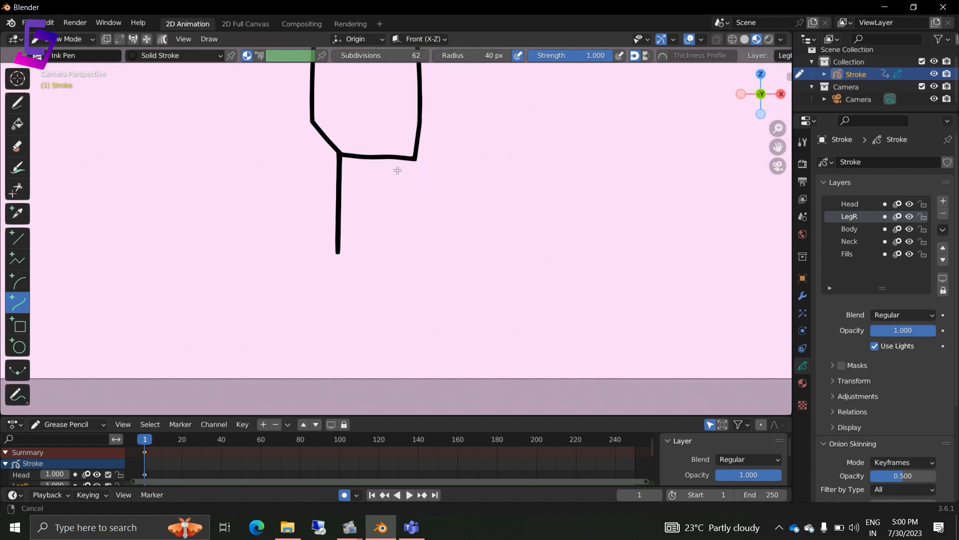
pyautogui.moveTo(339, 243); pyautogui.dragTo(351, 244)
pyautogui.press('e')
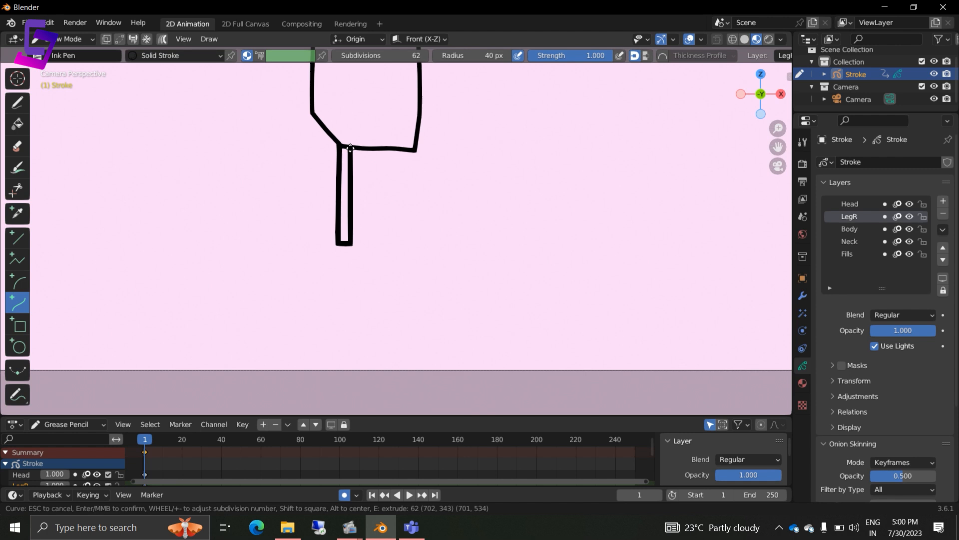
pyautogui.press('Return')
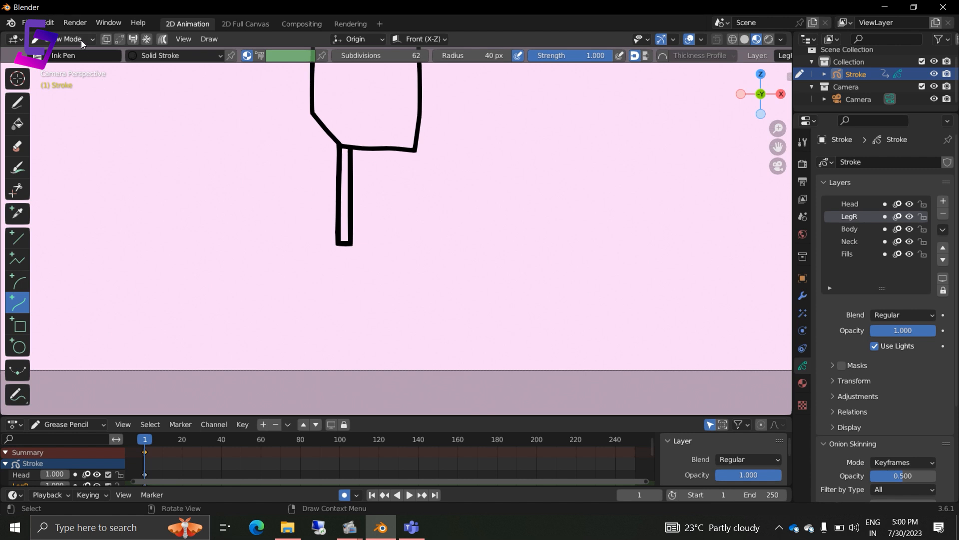
# Duplicate the complete leg in Edit Mode and place the copy about 0.41 m away, under the back end of the torso's lower edge
pyautogui.click(79, 65)
pyautogui.moveTo(314, 224); pyautogui.dragTo(389, 287)
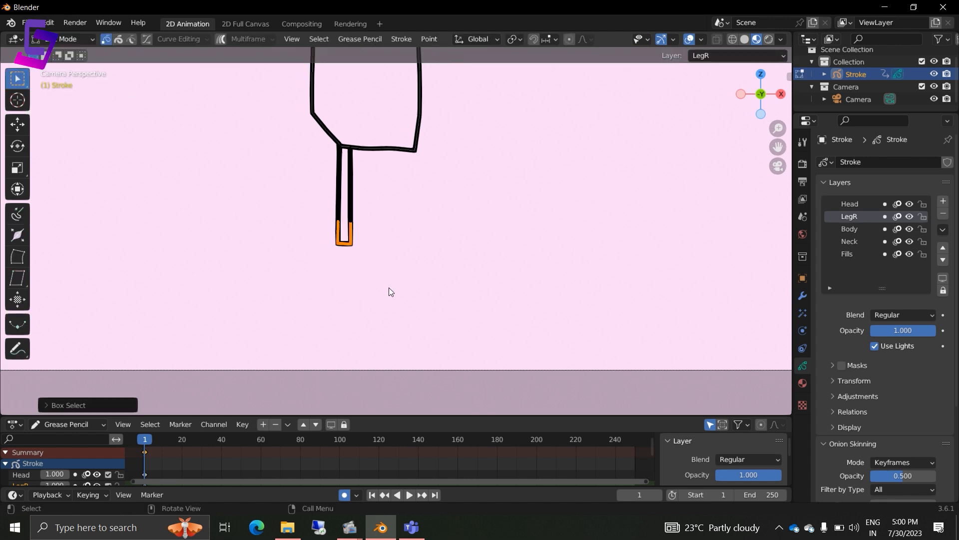
pyautogui.hotkey('ctrl', 'l')
pyautogui.press('g')
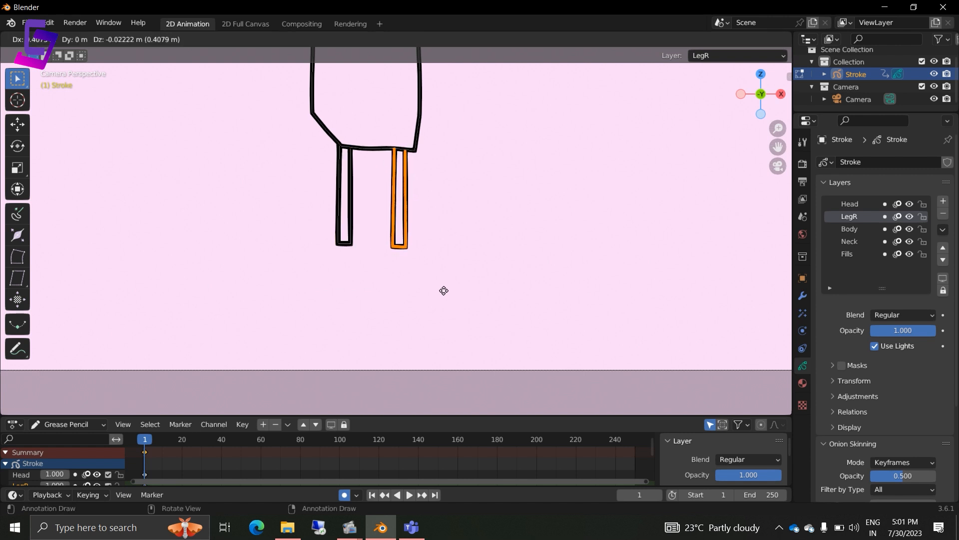
pyautogui.click(443, 291)
# Move the copied leg's strokes to a new layer named LegL and return to Draw Mode
pyautogui.press('m')
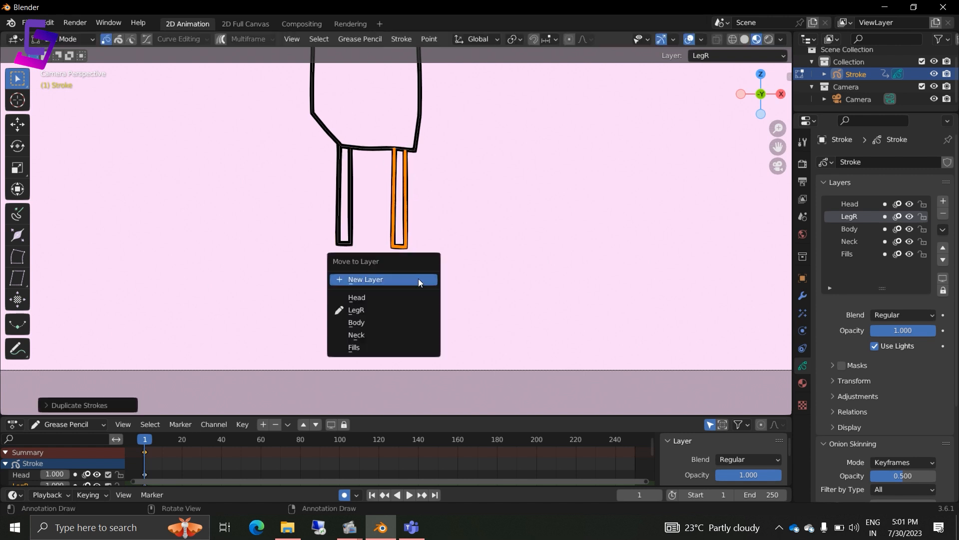
pyautogui.click(418, 279)
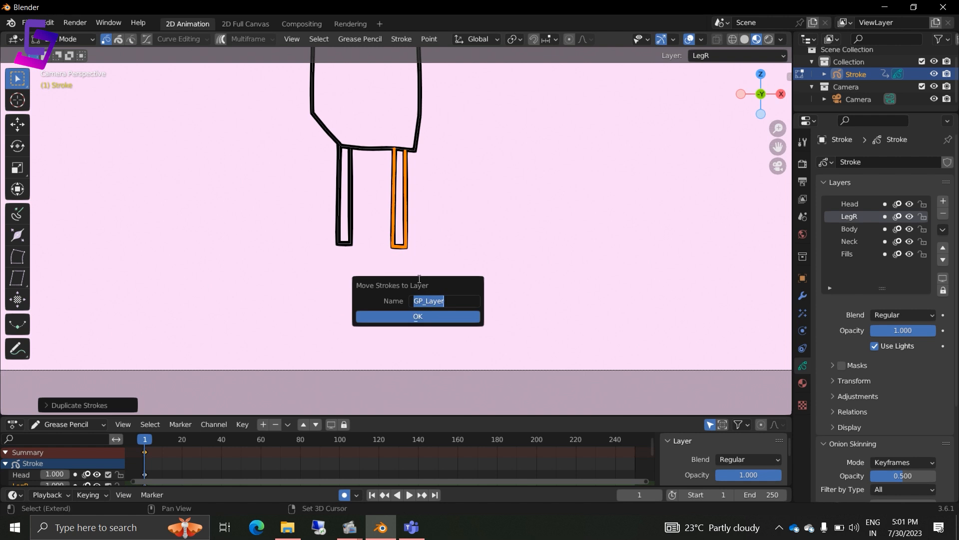
pyautogui.write('Leg')
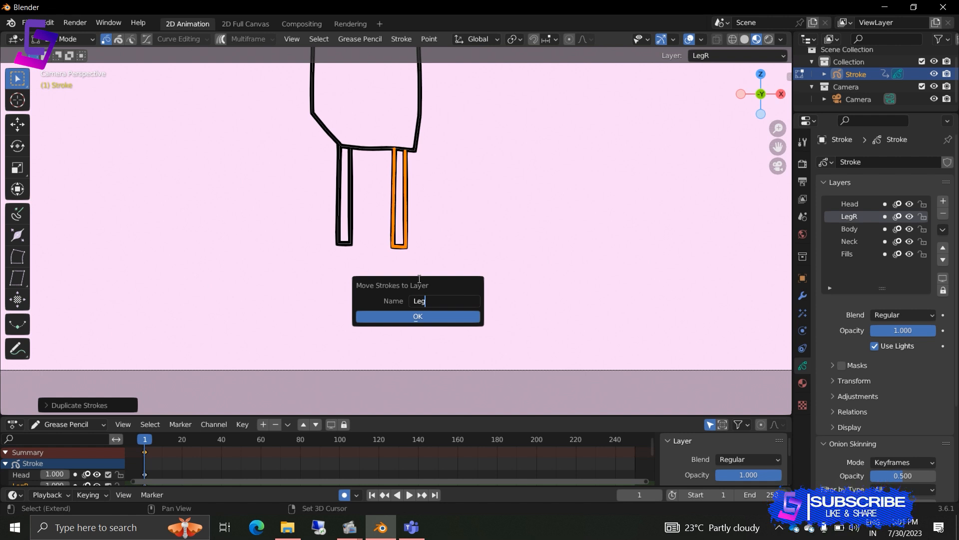
pyautogui.write('L')
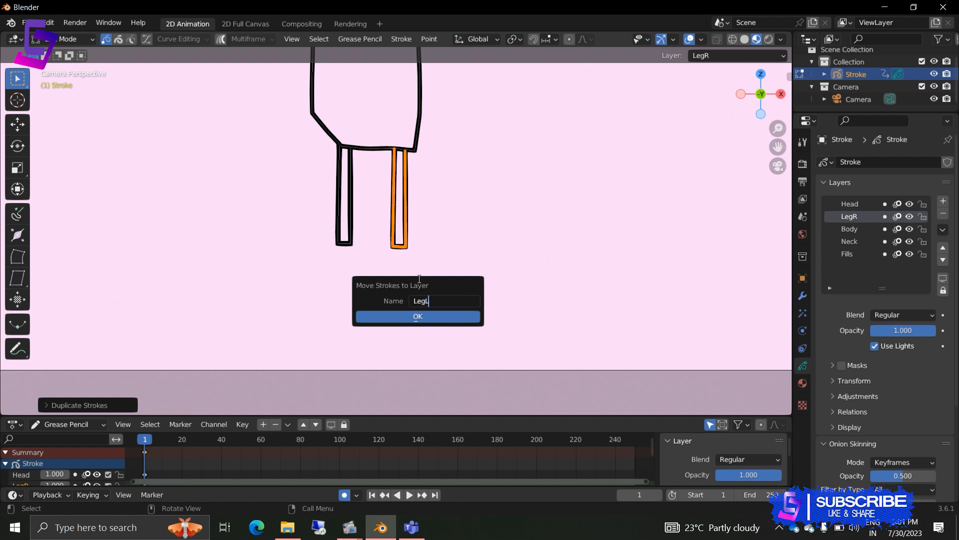
pyautogui.write('1')
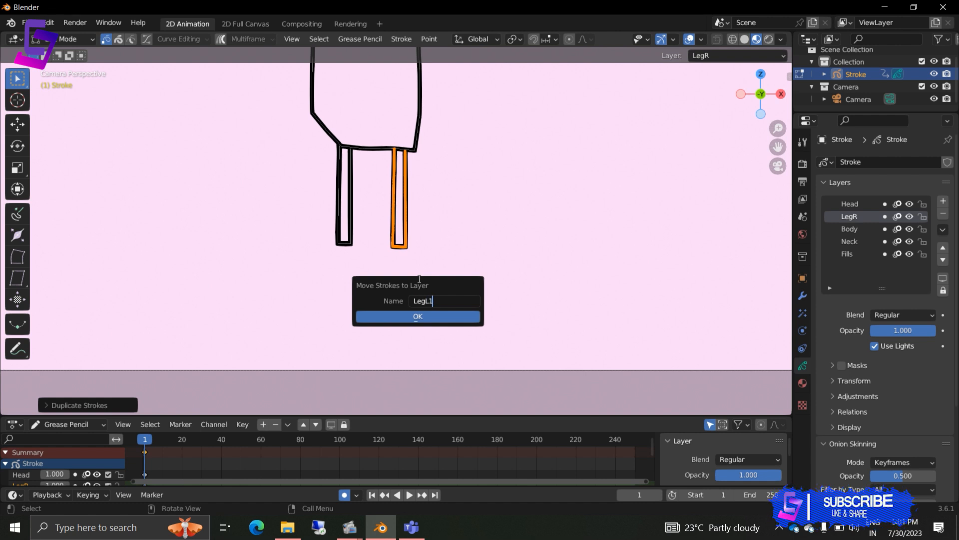
pyautogui.press('BackSpace')
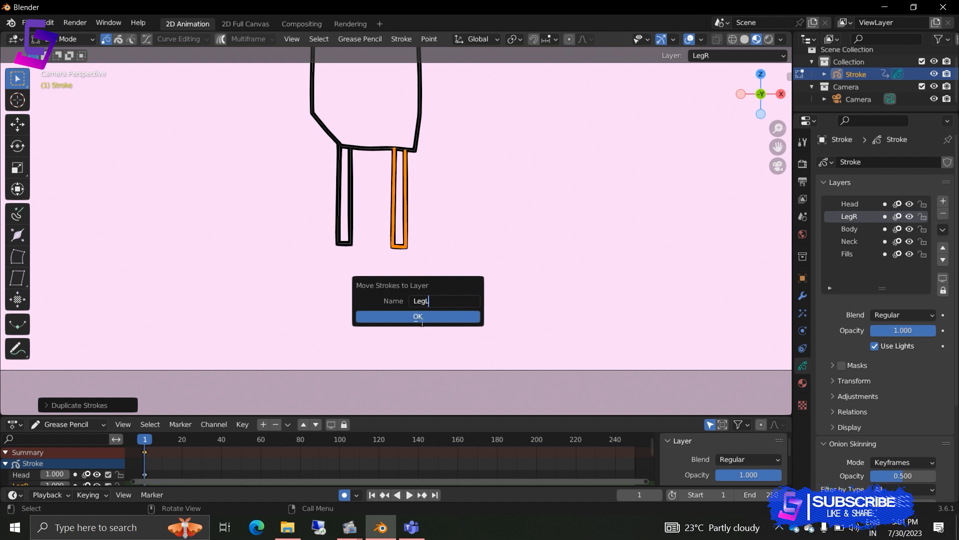
pyautogui.press('Return')
pyautogui.click(404, 317)
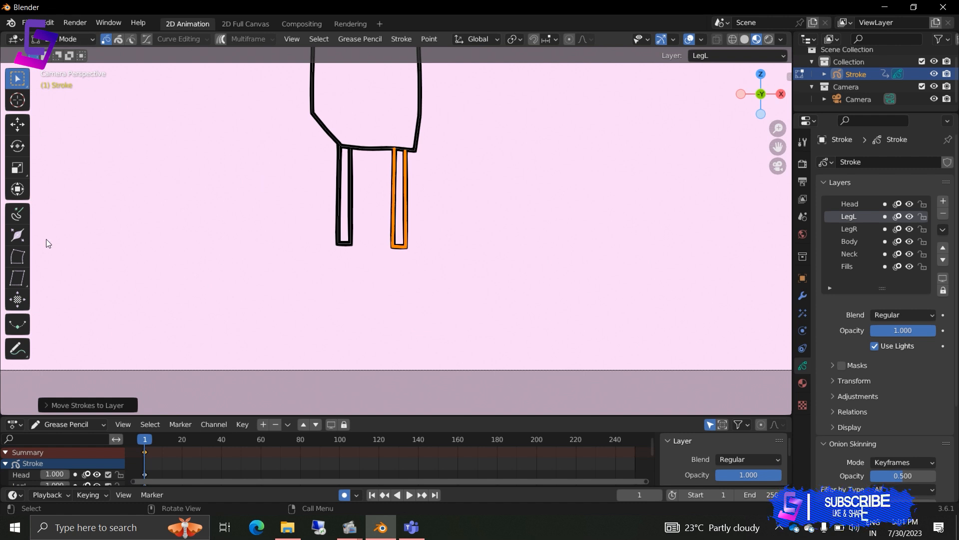
pyautogui.click(59, 41)
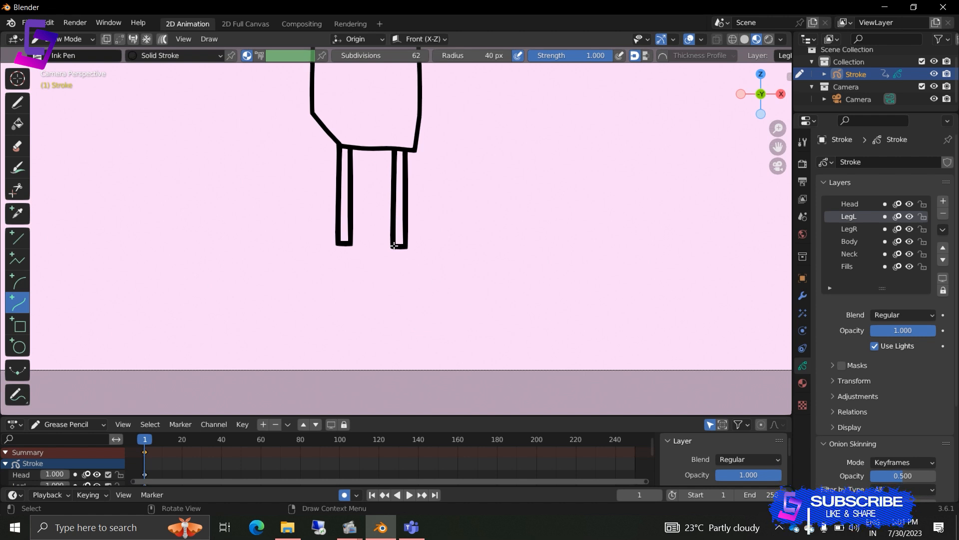
pyautogui.moveTo(394, 246)
pyautogui.mouseDown()
pyautogui.moveTo(371, 259)
pyautogui.moveTo(372, 240)
pyautogui.mouseUp()
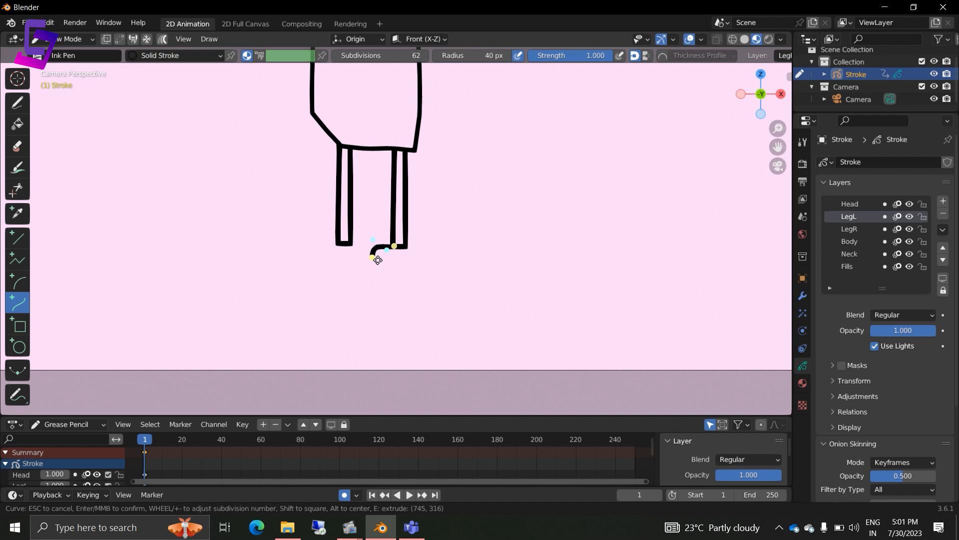
pyautogui.press('e')
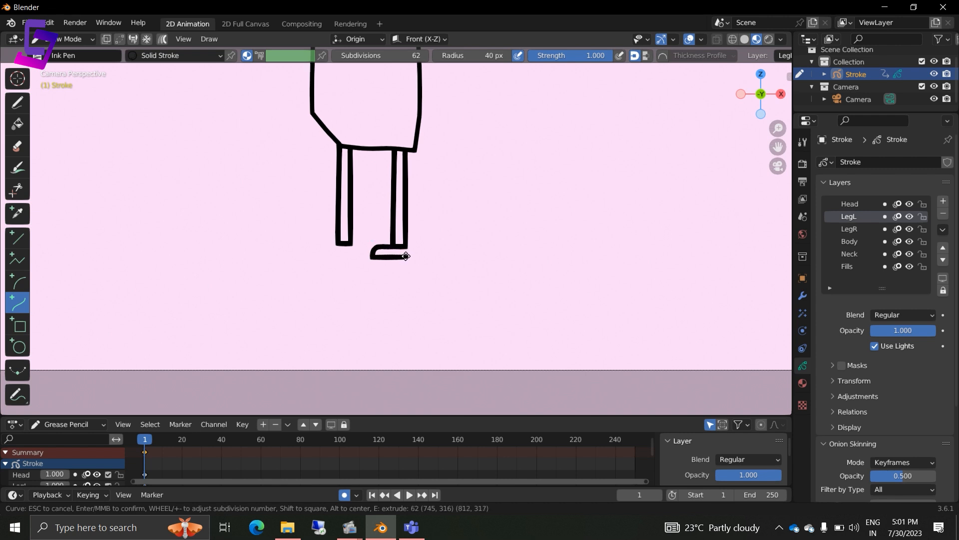
pyautogui.click(406, 256)
pyautogui.press('e')
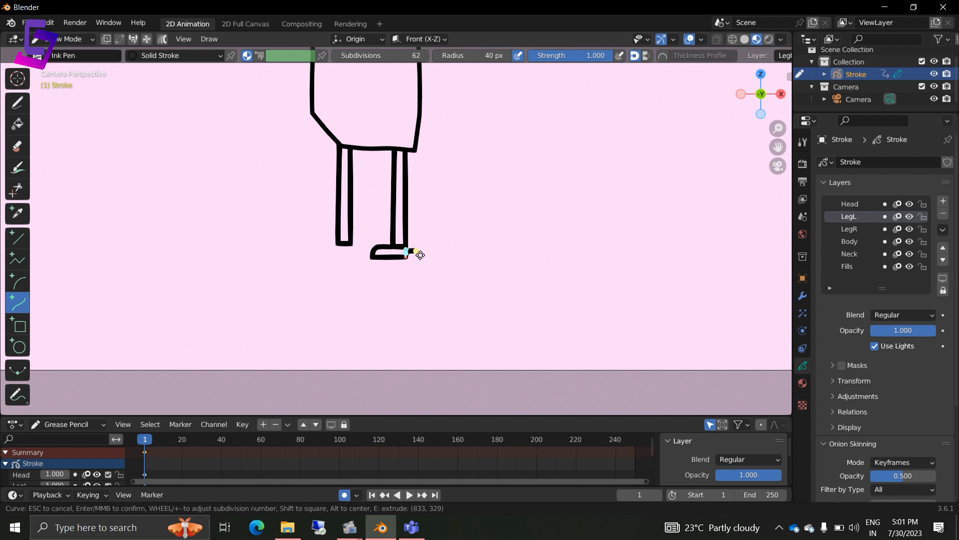
pyautogui.press('Escape')
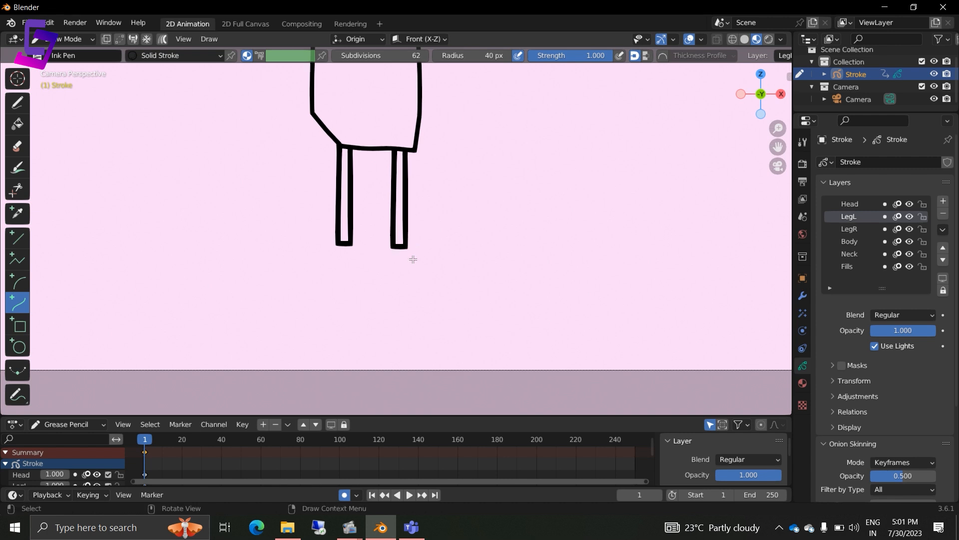
# Draw a closed foot under the back leg with the Curve tool, extruding a rounded toe, a flat sole and a short sloped heel
pyautogui.moveTo(395, 247); pyautogui.dragTo(366, 250)
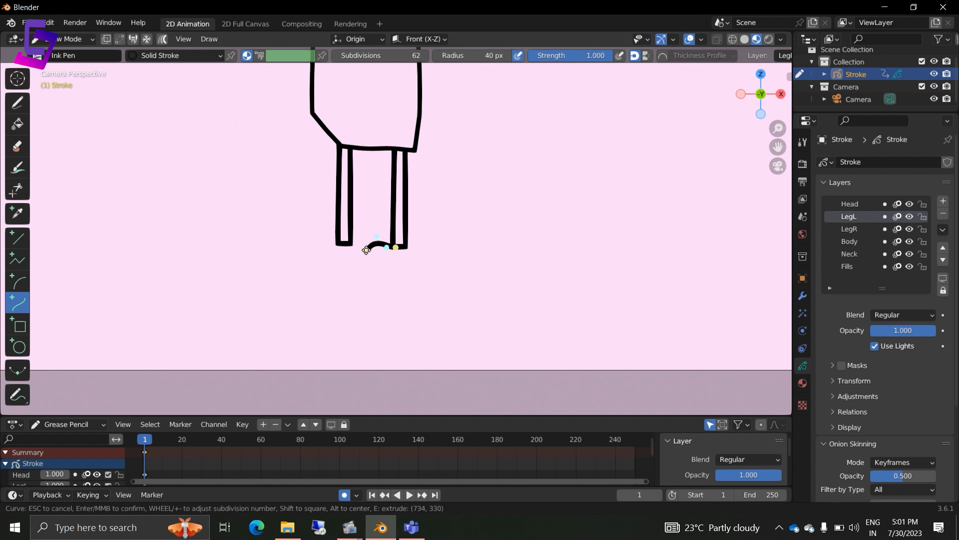
pyautogui.press('e')
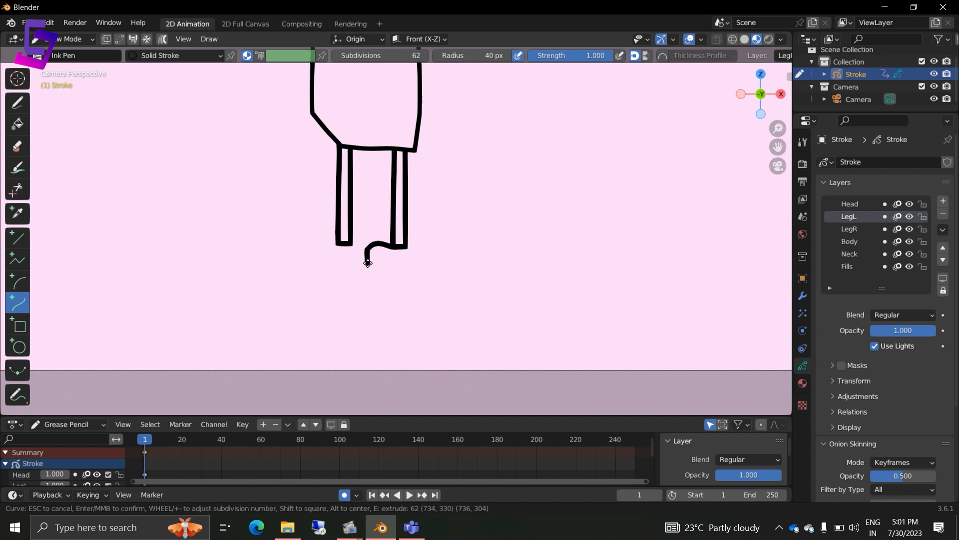
pyautogui.click(366, 256)
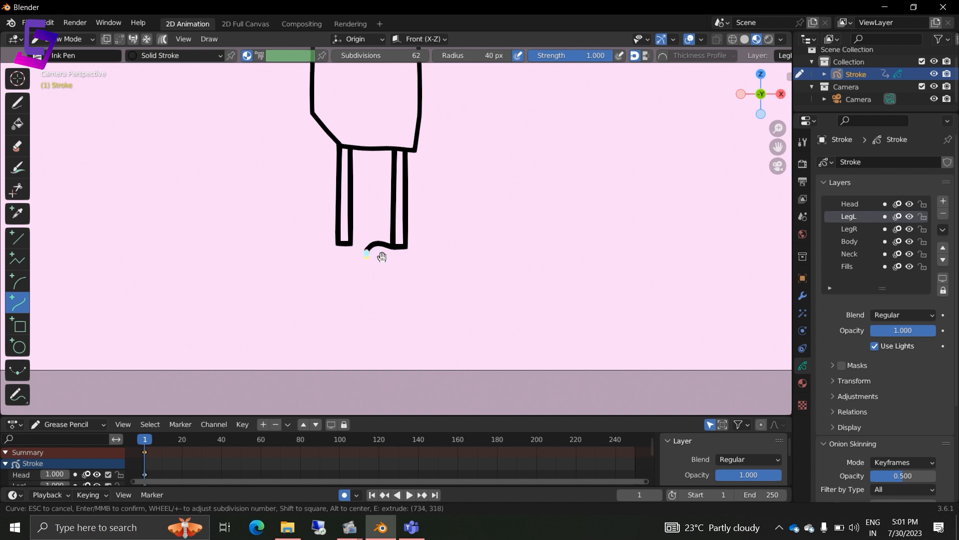
pyautogui.press('e')
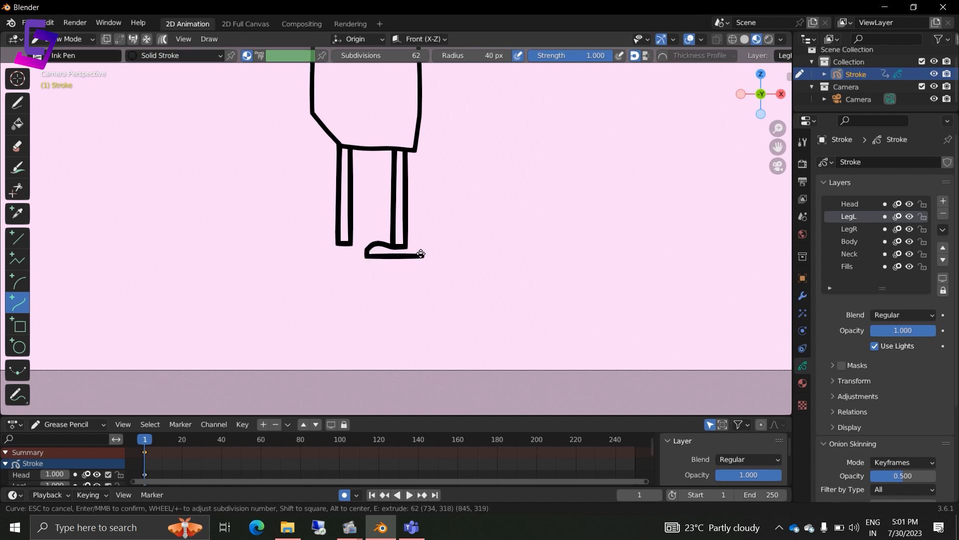
pyautogui.click(414, 253)
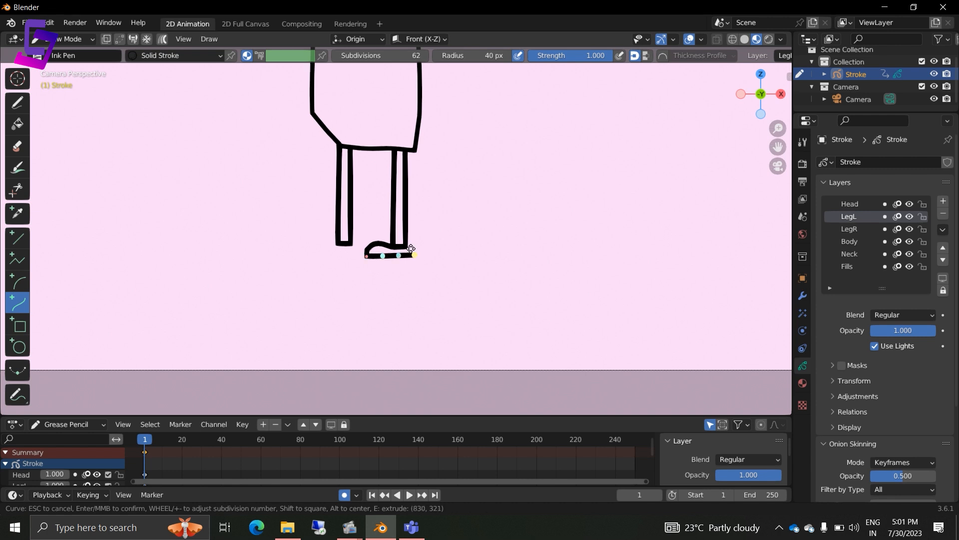
pyautogui.press('e')
pyautogui.press('Return')
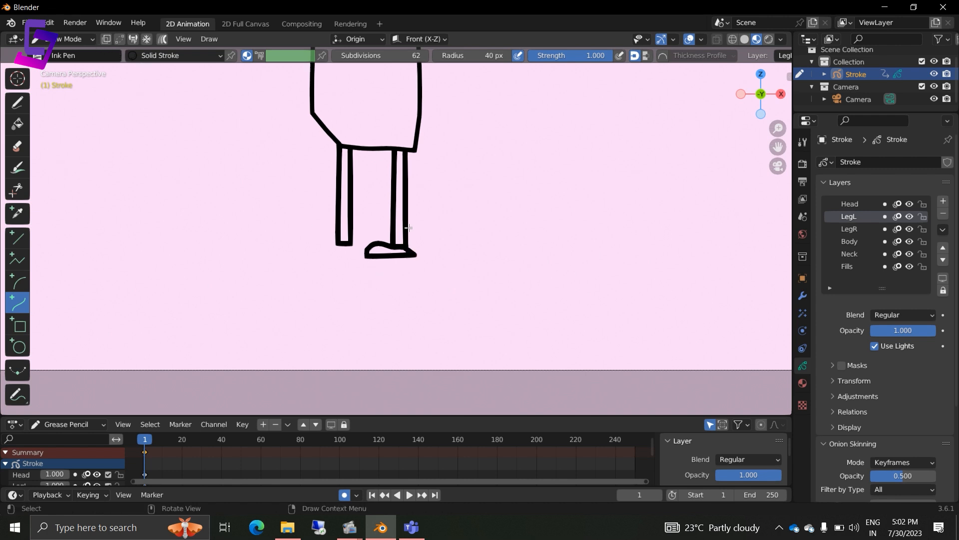
# In Edit Mode, select only the foot strokes and move them to a new layer named footR
pyautogui.click(94, 45)
pyautogui.click(65, 64)
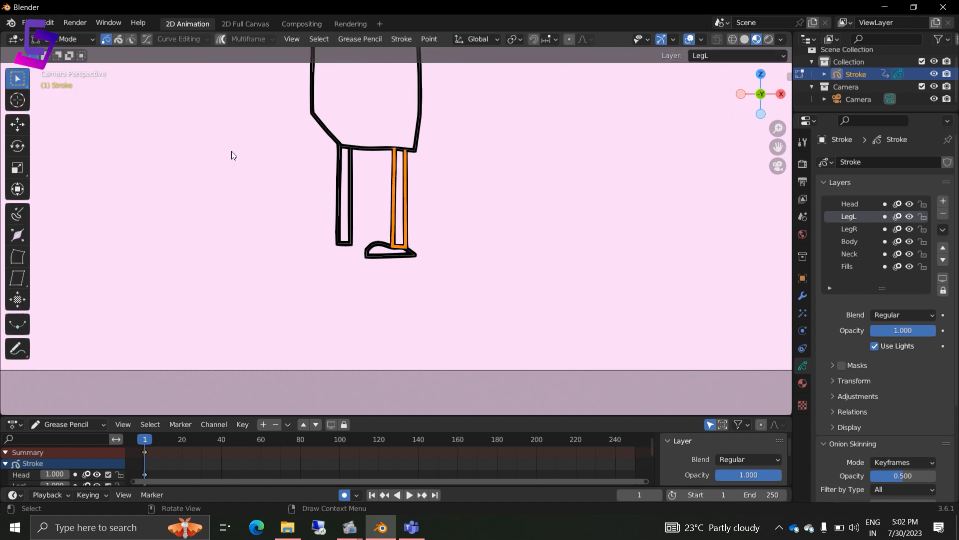
pyautogui.moveTo(368, 241); pyautogui.dragTo(379, 274)
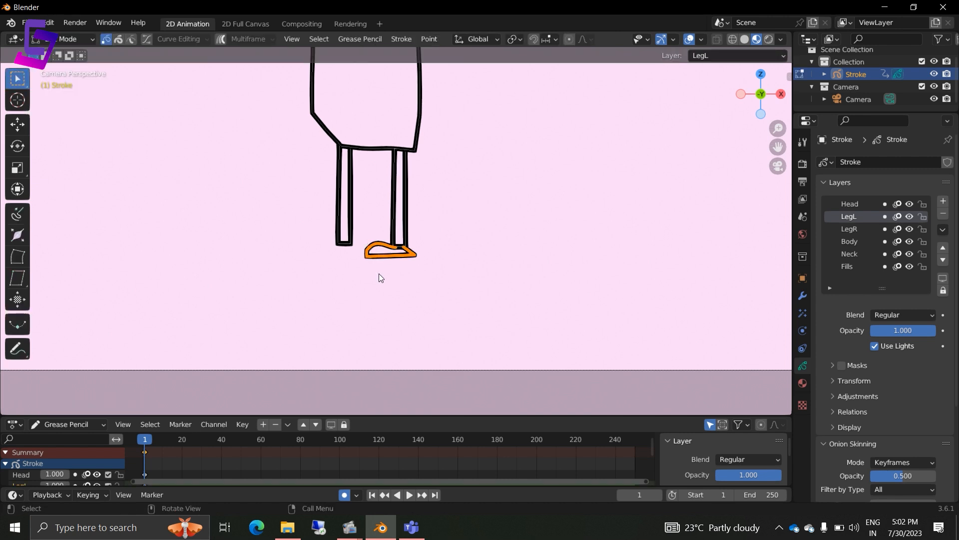
pyautogui.press('m')
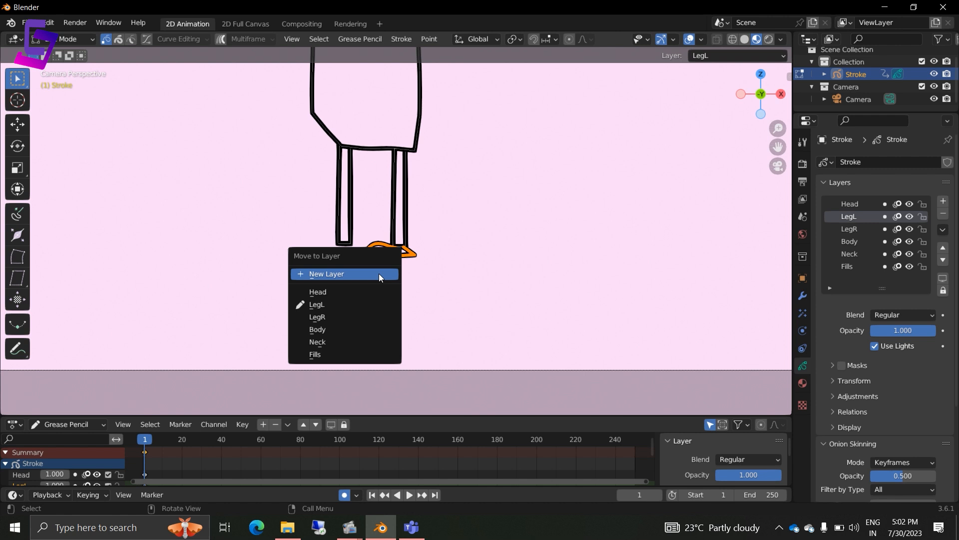
pyautogui.click(379, 274)
pyautogui.write('fo')
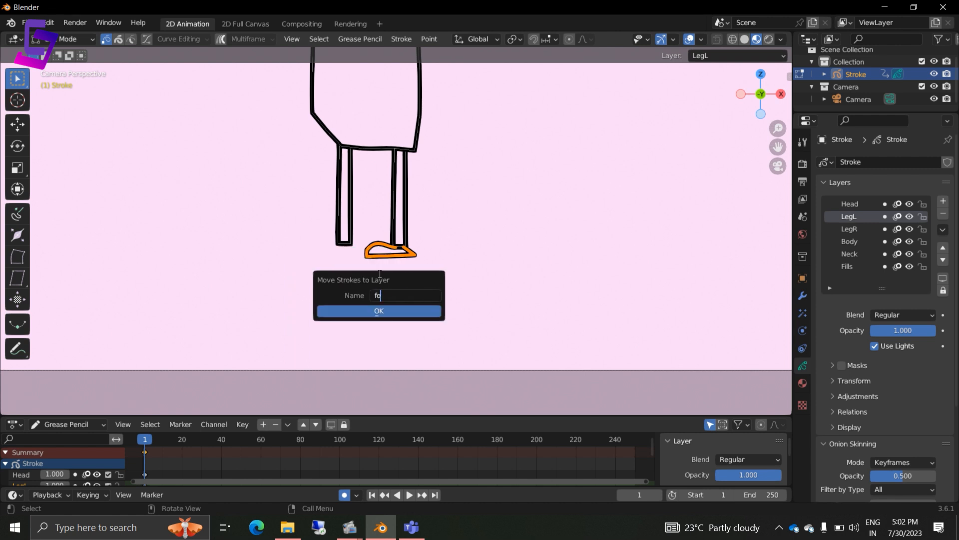
pyautogui.write('ot1')
pyautogui.press('BackSpace')
pyautogui.write('R')
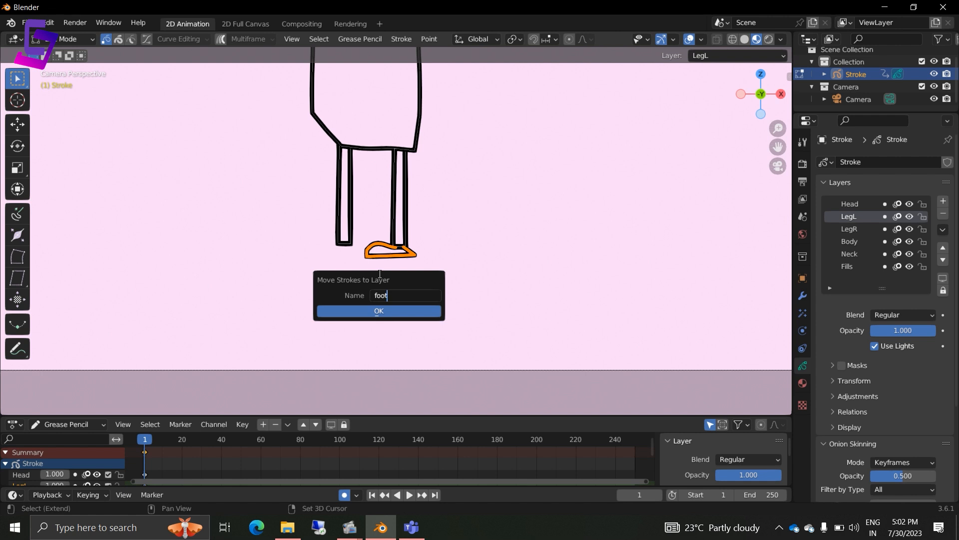
pyautogui.click(390, 311)
# Duplicate the foot about 0.41 m over to the face-side leg and move the copy to a new layer named FootL
pyautogui.hotkey('shift', 'd')
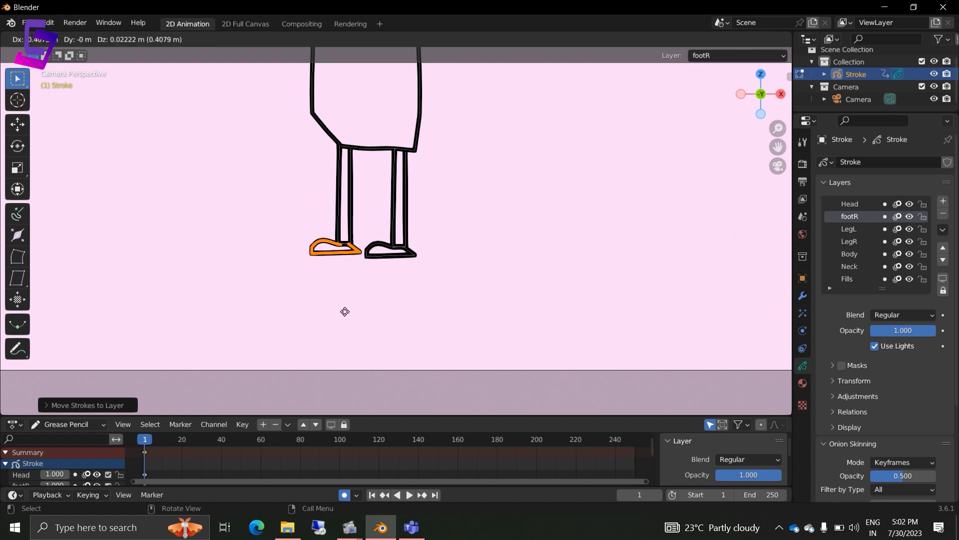
pyautogui.click(345, 311)
pyautogui.press('m')
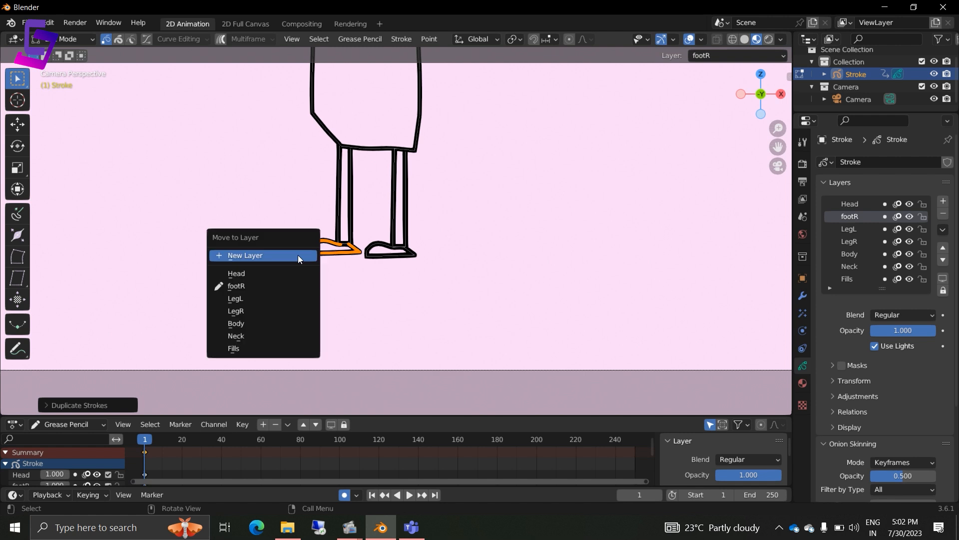
pyautogui.click(298, 255)
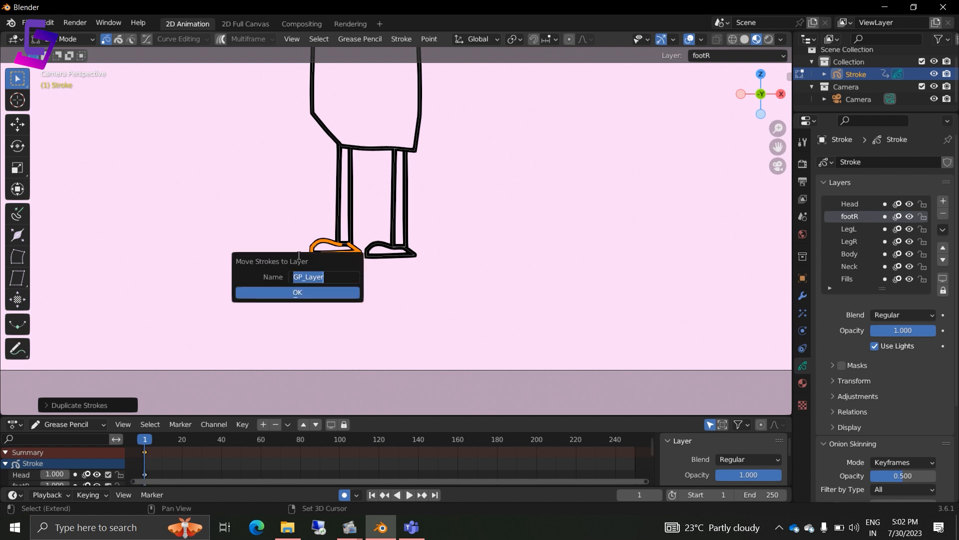
pyautogui.write('Foo')
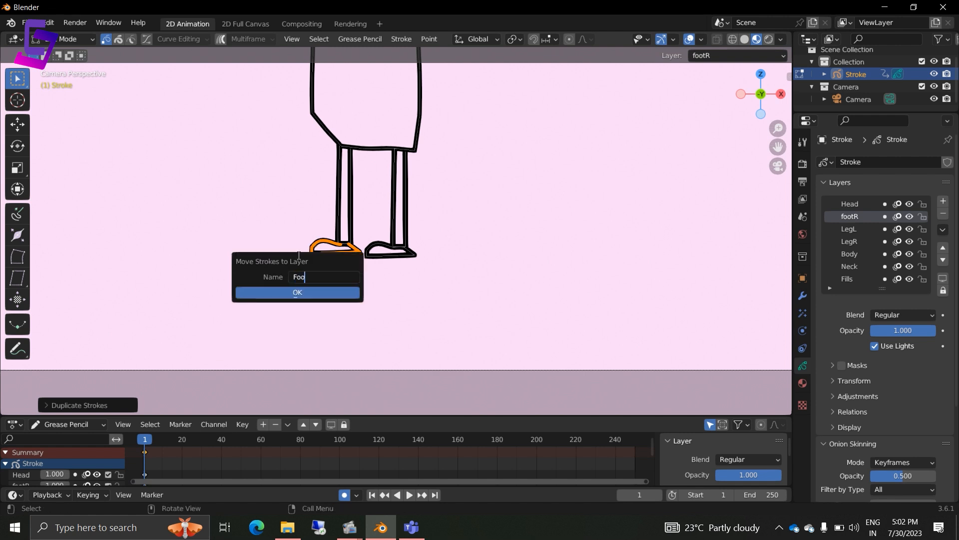
pyautogui.write('tL')
pyautogui.click(307, 292)
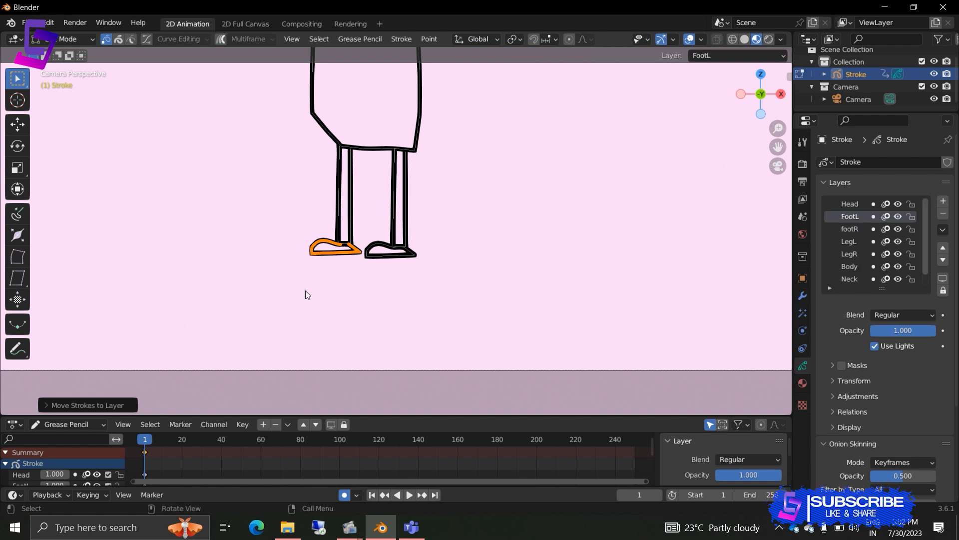
# In Draw Mode, draw a straight arm line sloping down and outward from the torso's upper corner on the face side
pyautogui.scroll(-4, 539, 188)
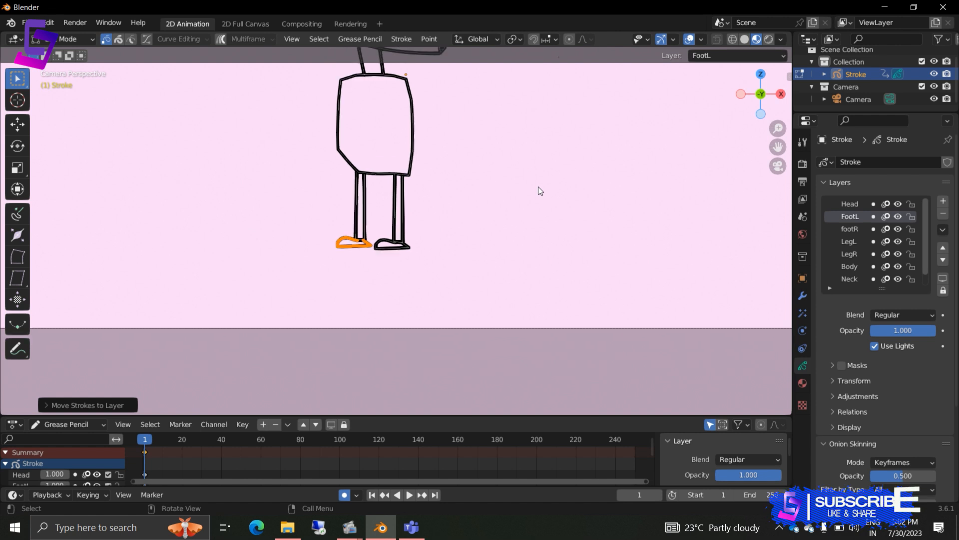
pyautogui.keyDown('shift'); pyautogui.moveTo(455, 145); pyautogui.dragTo(450, 240, button='middle'); pyautogui.keyUp('shift')
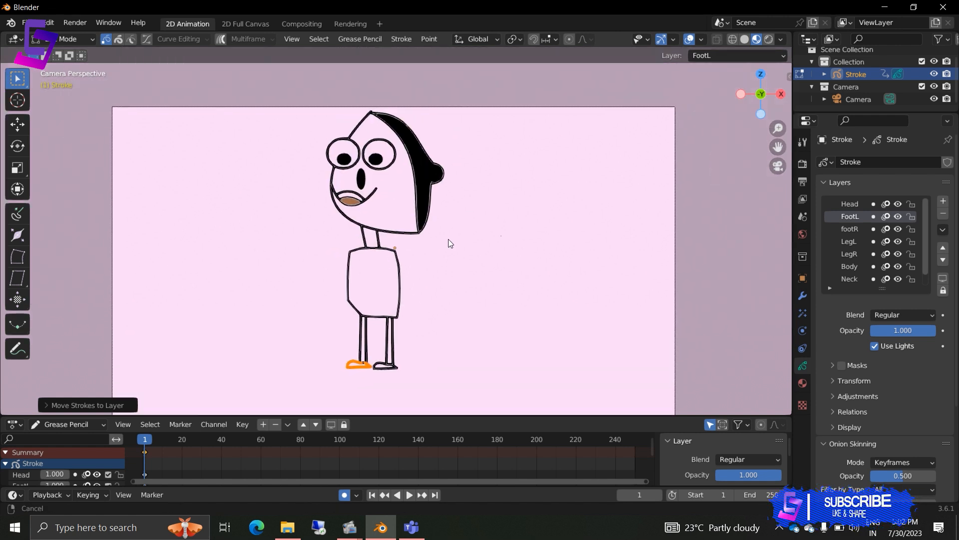
pyautogui.scroll(1, 456, 267)
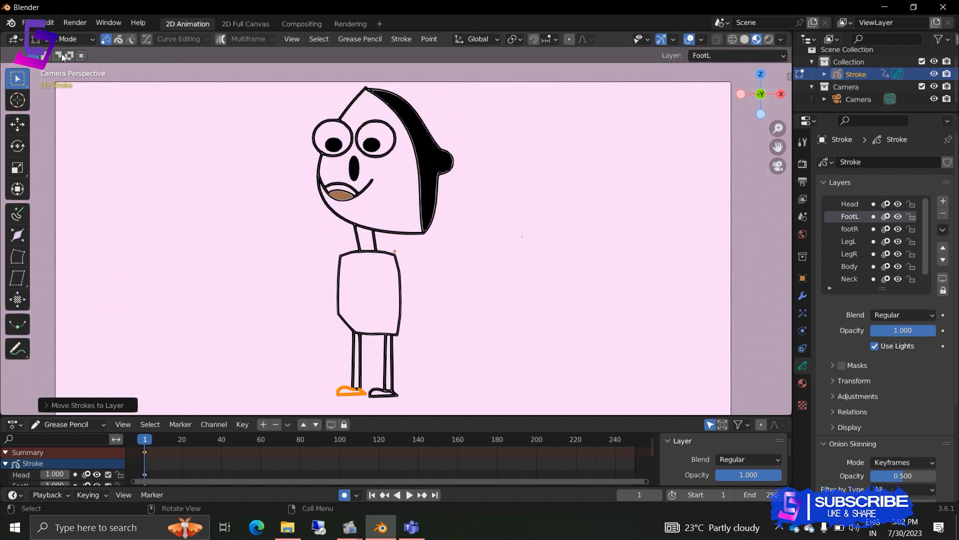
pyautogui.click(64, 39)
pyautogui.click(68, 91)
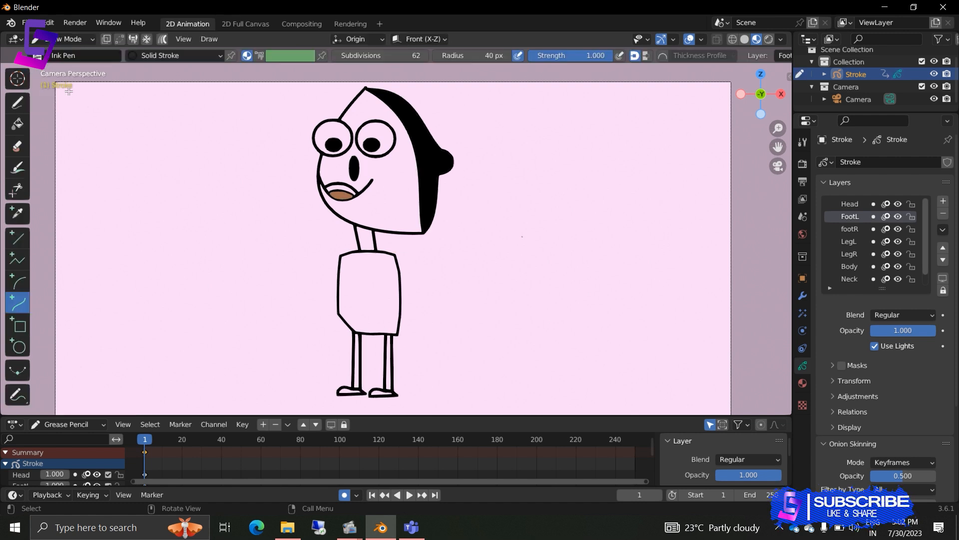
pyautogui.moveTo(340, 256)
pyautogui.mouseDown()
pyautogui.moveTo(285, 267)
pyautogui.moveTo(305, 292)
pyautogui.moveTo(331, 297)
pyautogui.moveTo(287, 261)
pyautogui.moveTo(295, 284)
pyautogui.mouseUp()
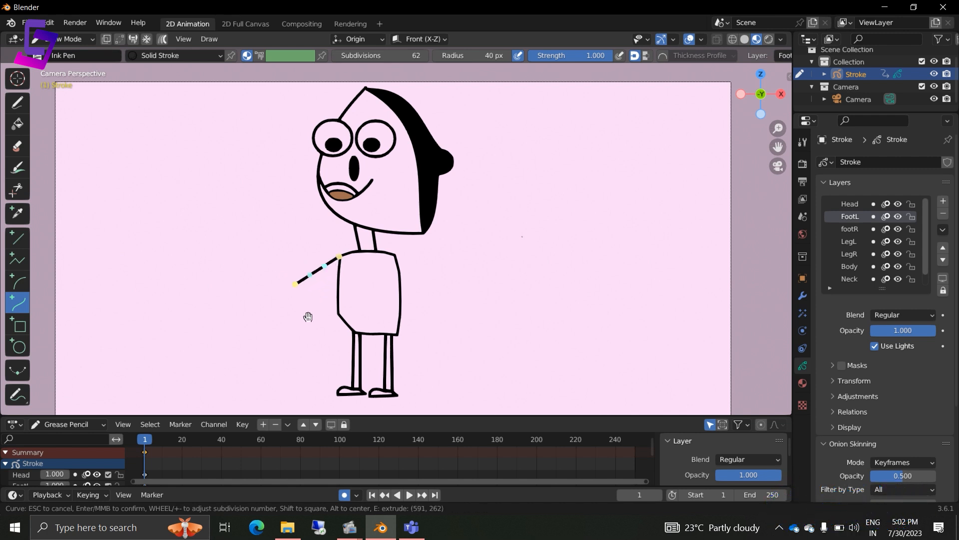
pyautogui.press('Return')
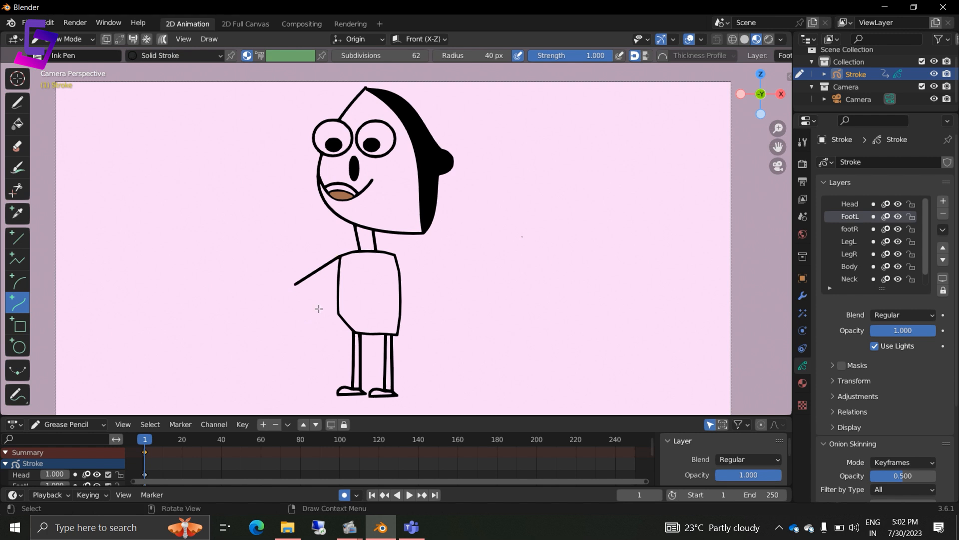
# In Edit Mode, select the whole face-side arm line and move it to a new layer named HandR
pyautogui.click(64, 38)
pyautogui.click(71, 65)
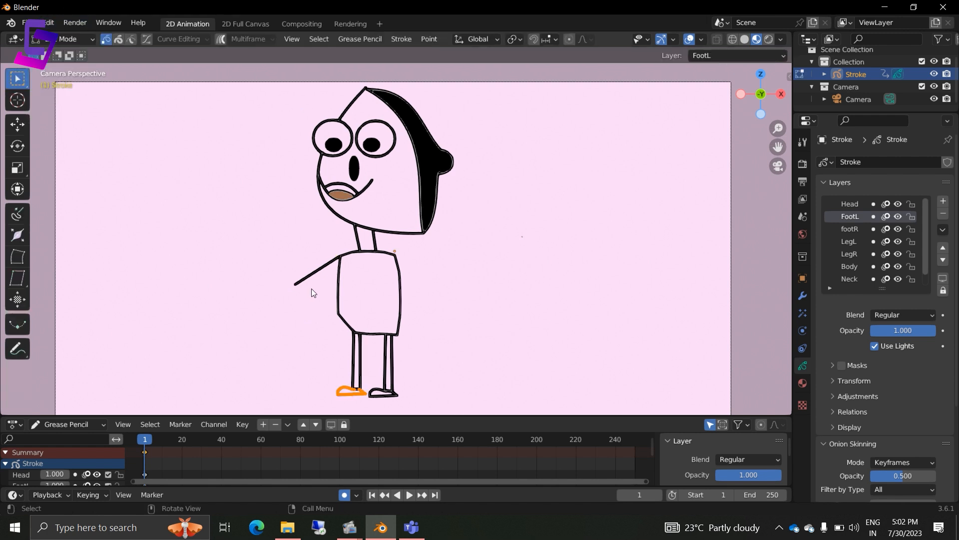
pyautogui.moveTo(283, 272); pyautogui.dragTo(306, 306)
pyautogui.hotkey('ctrl', 'l')
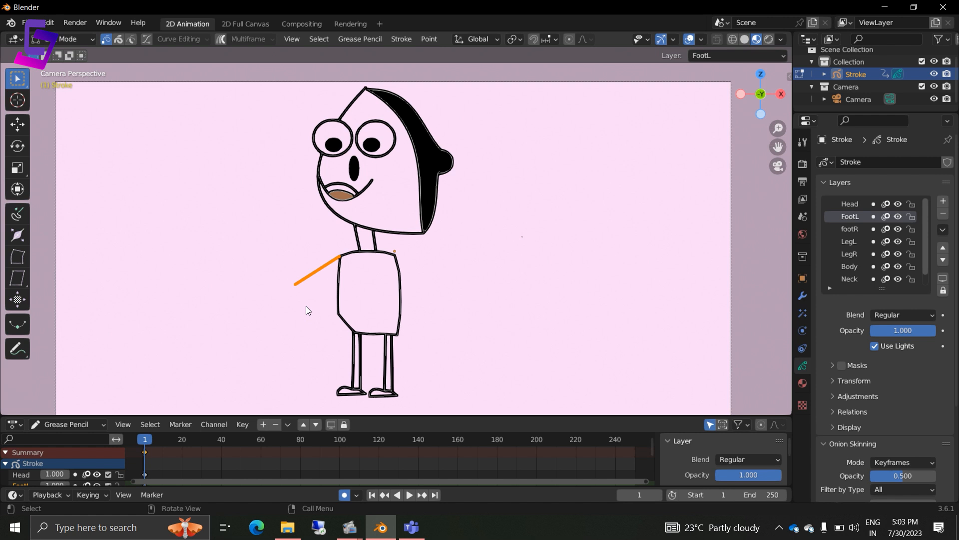
pyautogui.press('m')
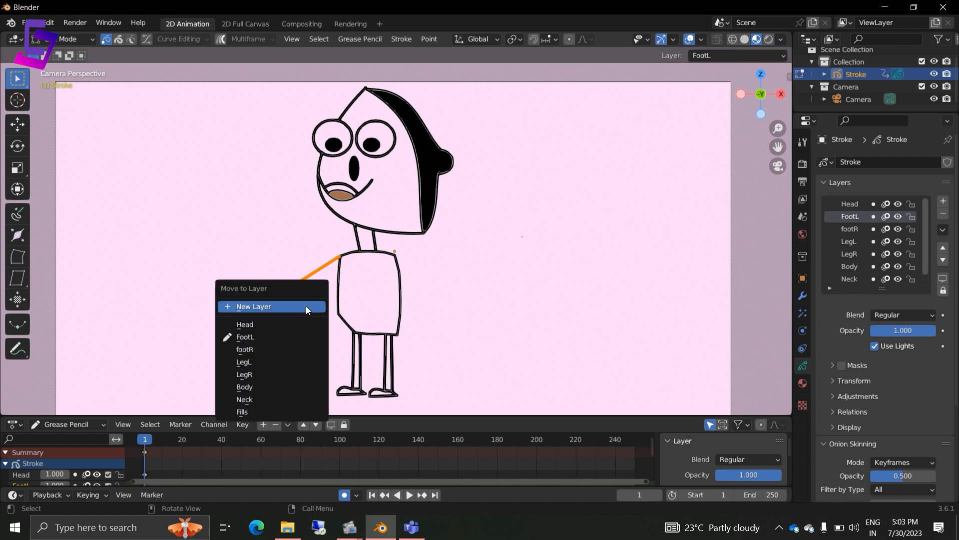
pyautogui.click(305, 306)
pyautogui.press('shift')
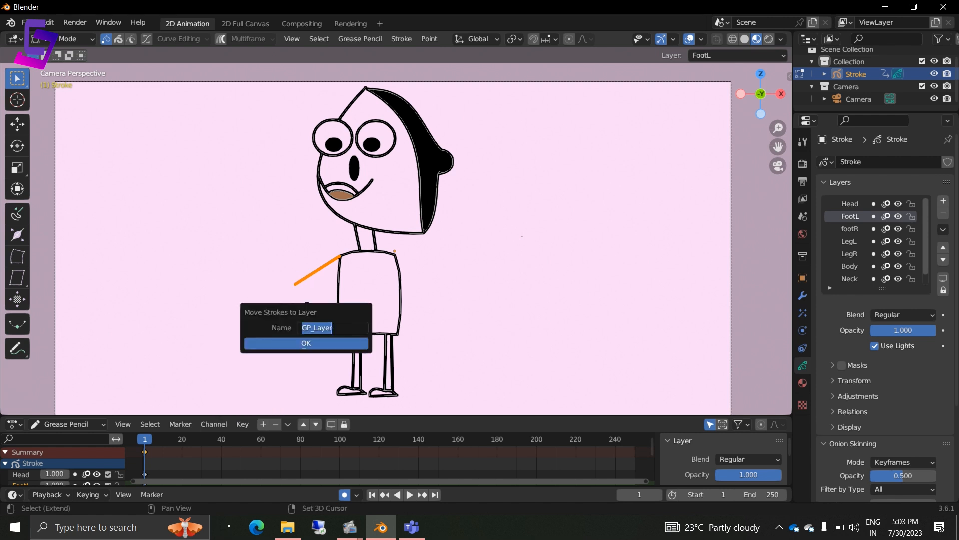
pyautogui.write('HandR')
pyautogui.click(317, 346)
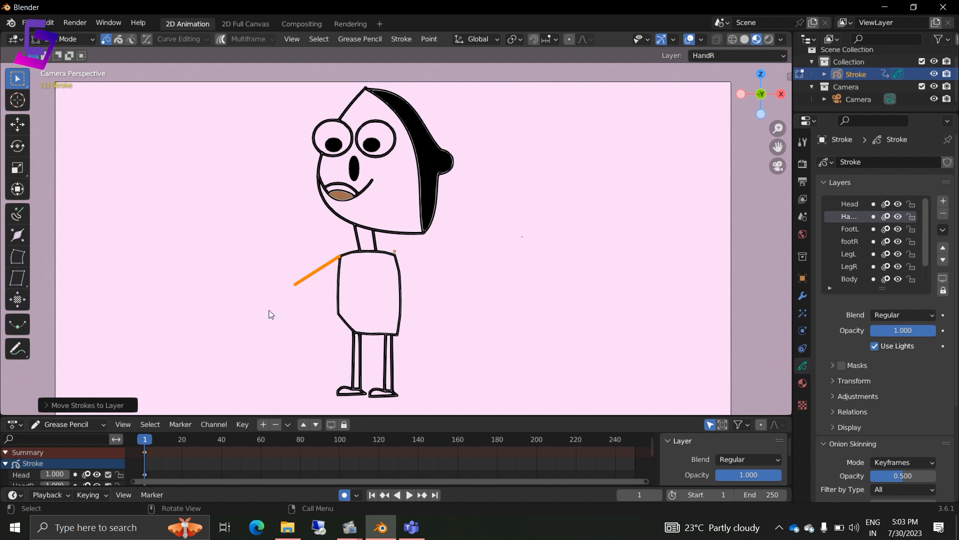
# In Draw Mode, draw a hand at the arm's free end from stacked, progressively shorter arched finger curves
pyautogui.click(60, 34)
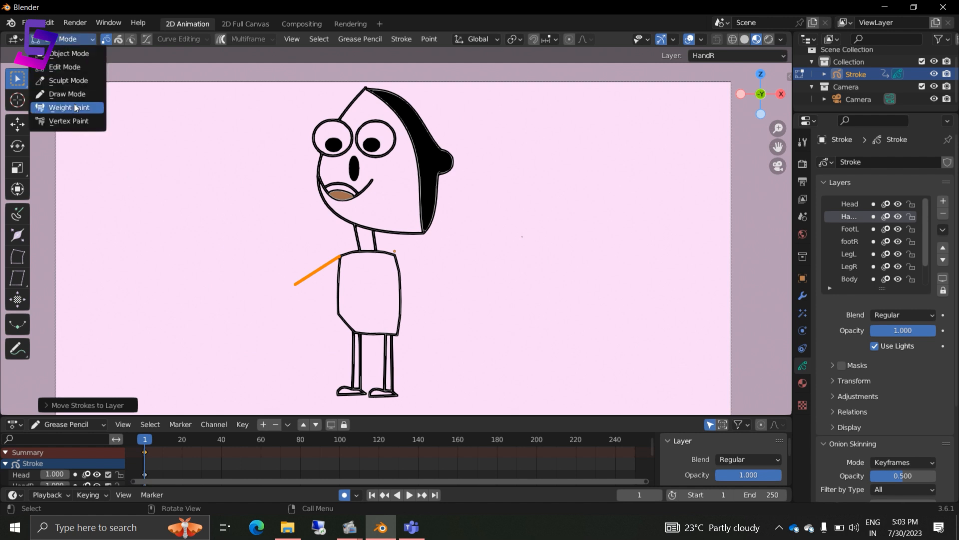
pyautogui.click(74, 94)
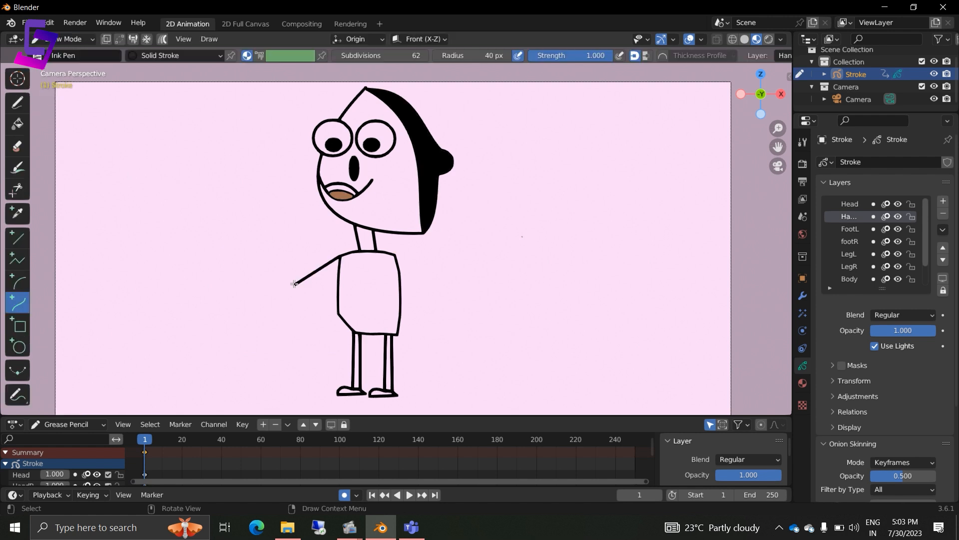
pyautogui.moveTo(294, 283); pyautogui.dragTo(282, 279)
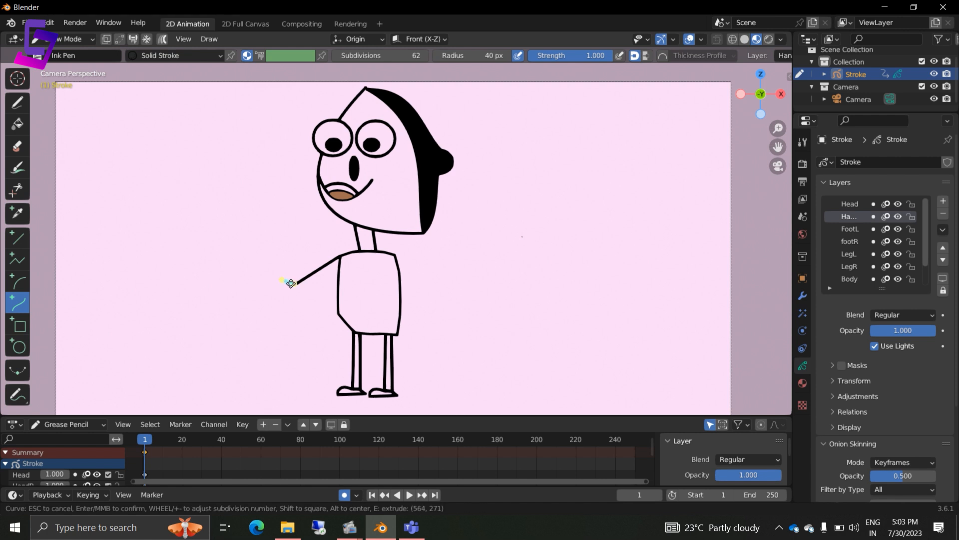
pyautogui.press('Return')
pyautogui.scroll(5, 297, 299)
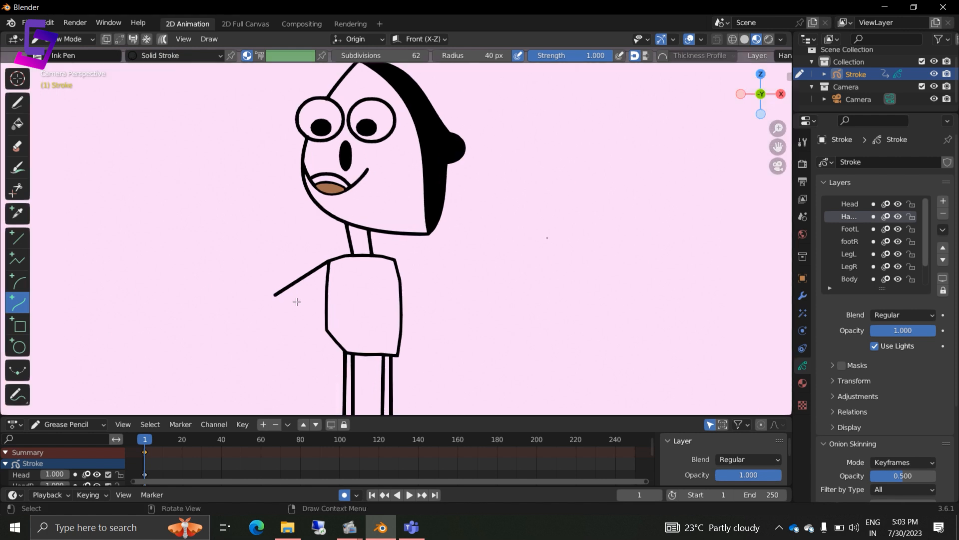
pyautogui.keyDown('shift'); pyautogui.moveTo(238, 323); pyautogui.dragTo(349, 242, button='middle'); pyautogui.keyUp('shift')
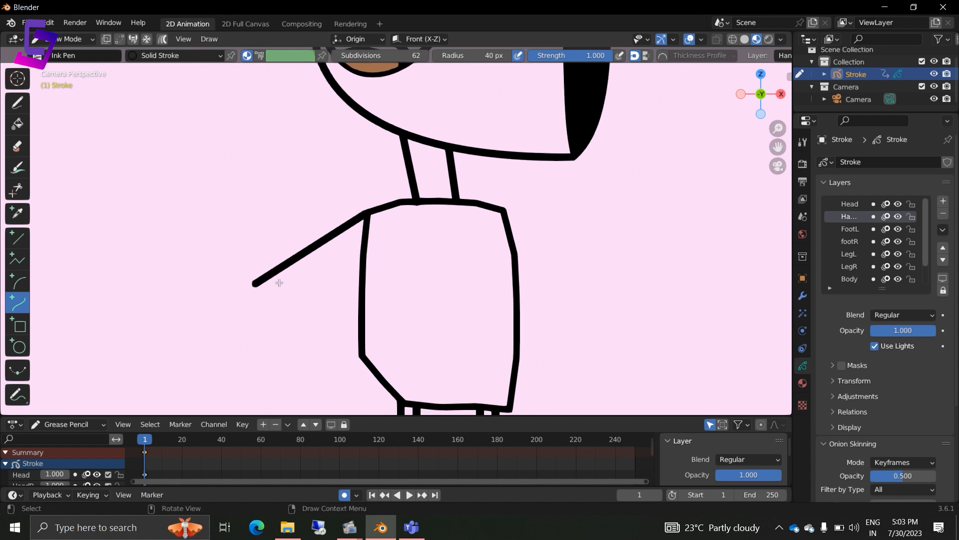
pyautogui.moveTo(255, 283)
pyautogui.mouseDown()
pyautogui.moveTo(215, 275)
pyautogui.moveTo(227, 260)
pyautogui.moveTo(250, 271)
pyautogui.moveTo(195, 288)
pyautogui.mouseUp()
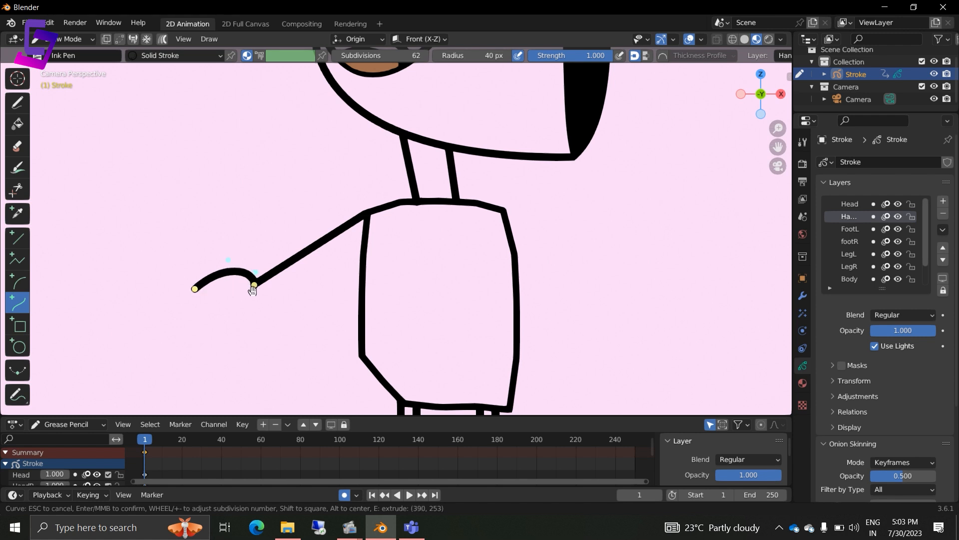
pyautogui.press('Return')
pyautogui.moveTo(253, 285)
pyautogui.mouseDown()
pyautogui.moveTo(210, 283)
pyautogui.moveTo(225, 272)
pyautogui.moveTo(241, 277)
pyautogui.moveTo(219, 285)
pyautogui.mouseUp()
pyautogui.press('Return')
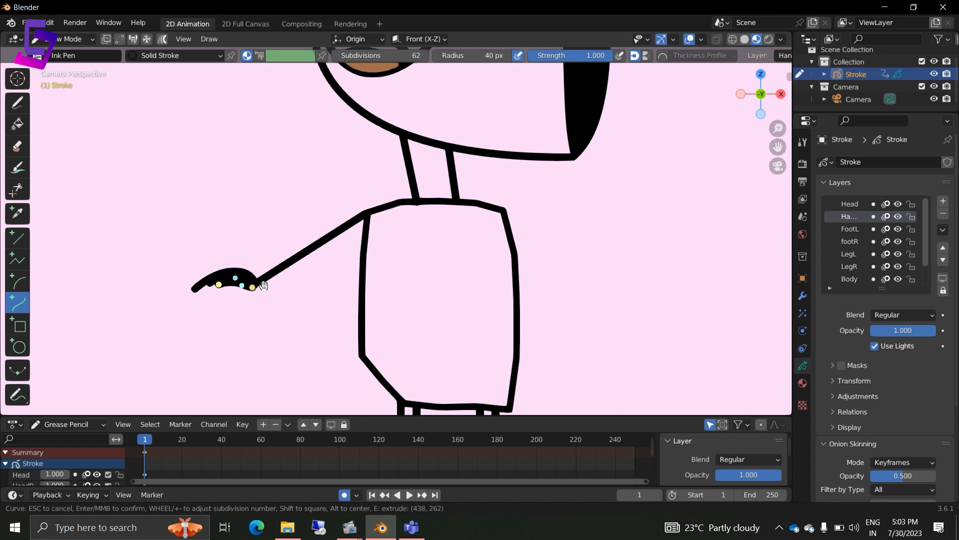
pyautogui.press('Return')
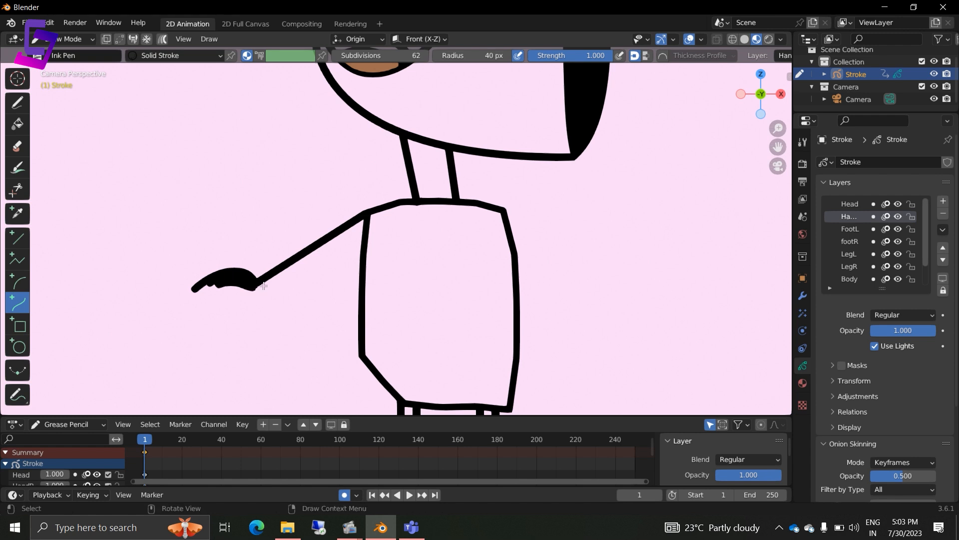
# In Edit Mode, select all the hand's finger strokes, move them to a new layer named HandL2 and deselect them
pyautogui.click(79, 41)
pyautogui.click(73, 68)
pyautogui.moveTo(189, 261); pyautogui.dragTo(229, 315)
pyautogui.hotkey('ctrl', 'l')
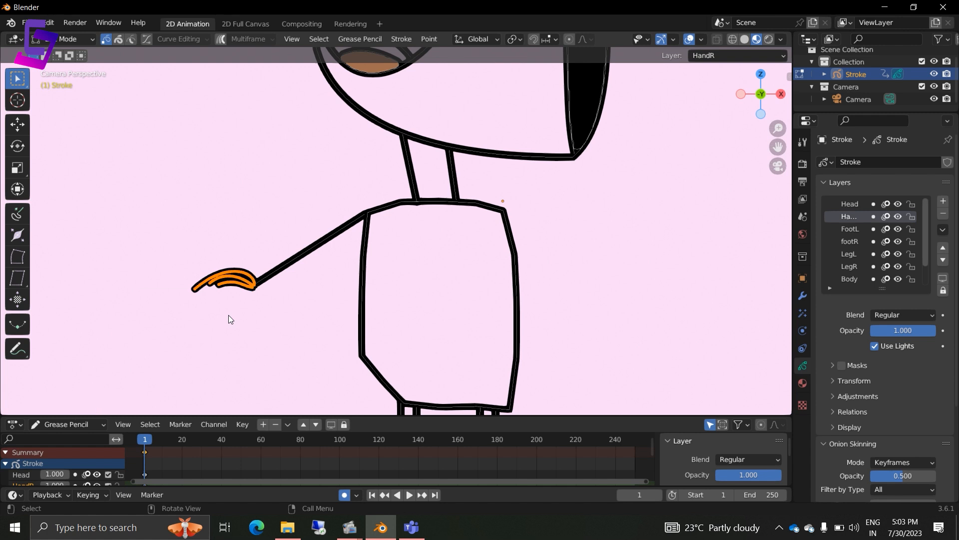
pyautogui.press('m')
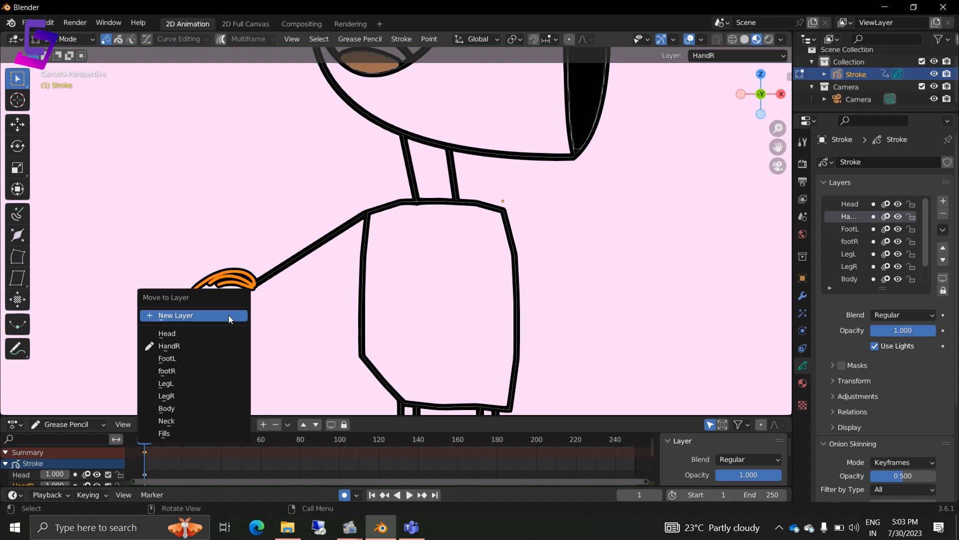
pyautogui.click(229, 315)
pyautogui.write('H')
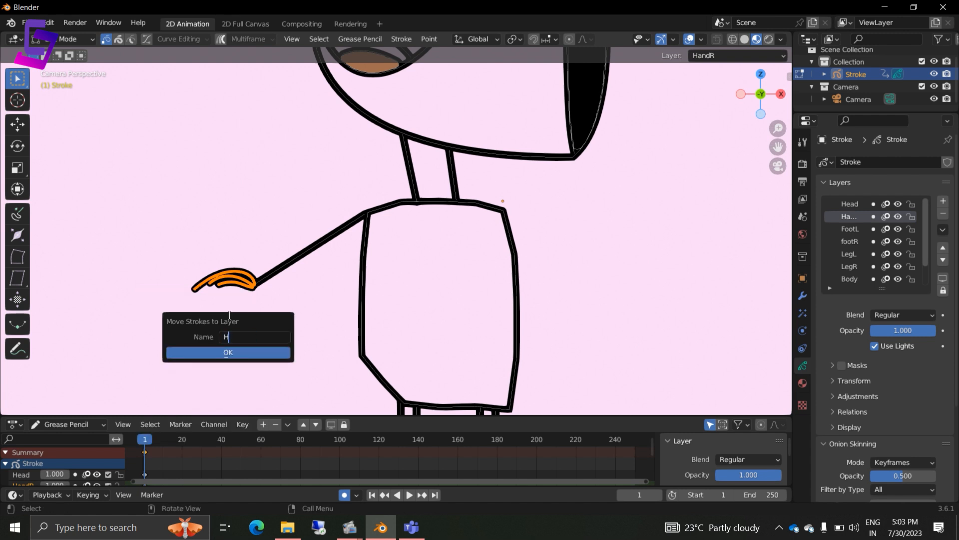
pyautogui.write('andL2')
pyautogui.click(237, 353)
pyautogui.click(169, 224)
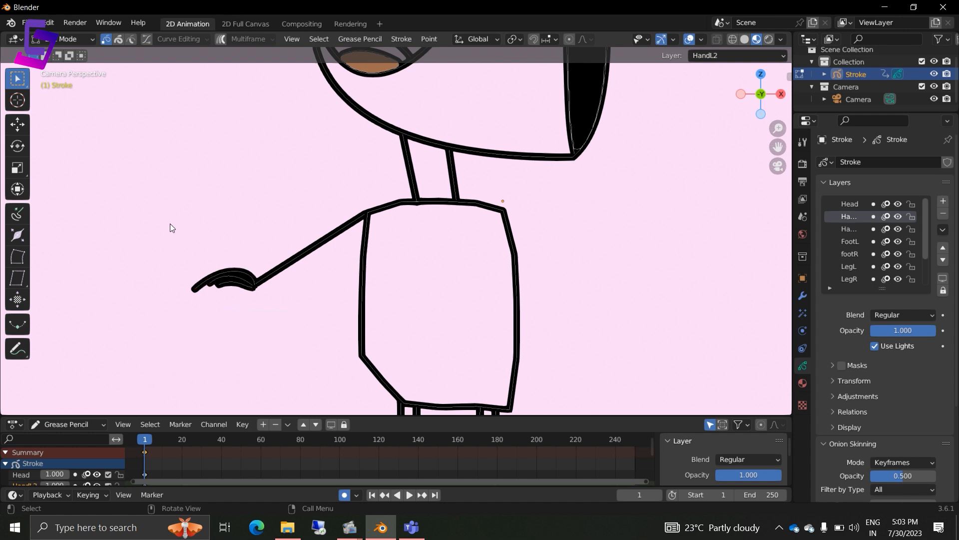
# Duplicate the whole face-side arm line, without the hand, and place the copy over the torso's back side
pyautogui.moveTo(295, 238); pyautogui.dragTo(322, 281)
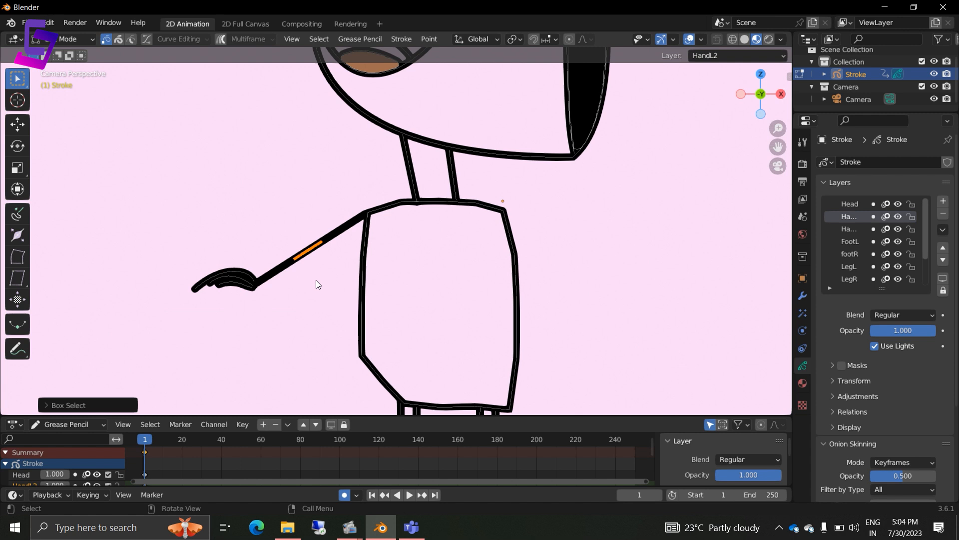
pyautogui.press('ctrl+KP_Add')
pyautogui.press('ctrl+KP_Add')
pyautogui.hotkey('shift', 'd')
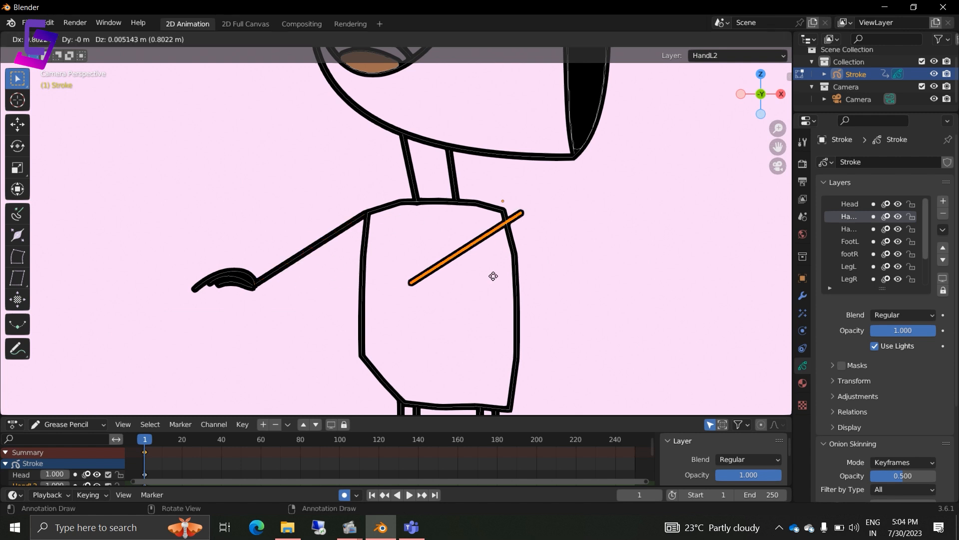
pyautogui.click(557, 266)
# Rotate the arm copy 180° about global Z and move its upper end onto the torso's back upper corner
pyautogui.press('r')
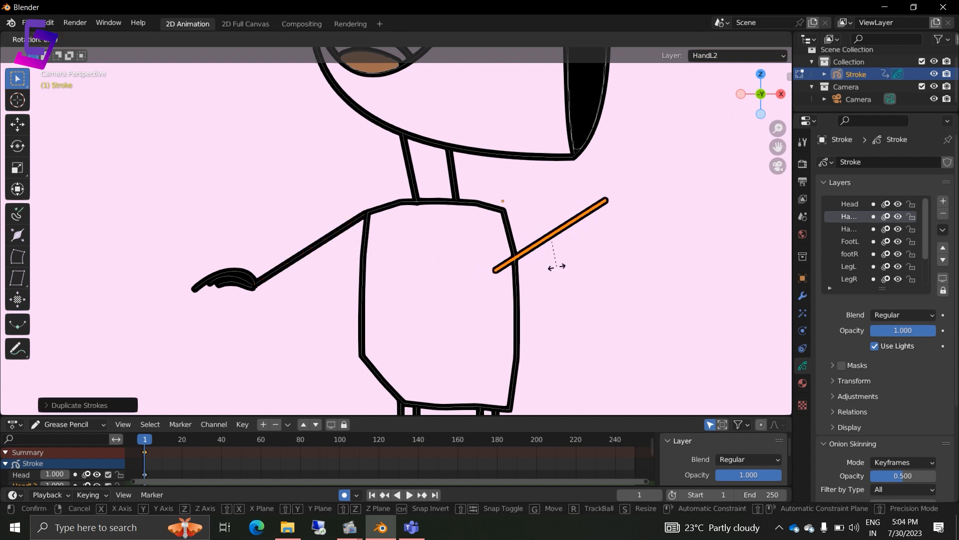
pyautogui.write('z')
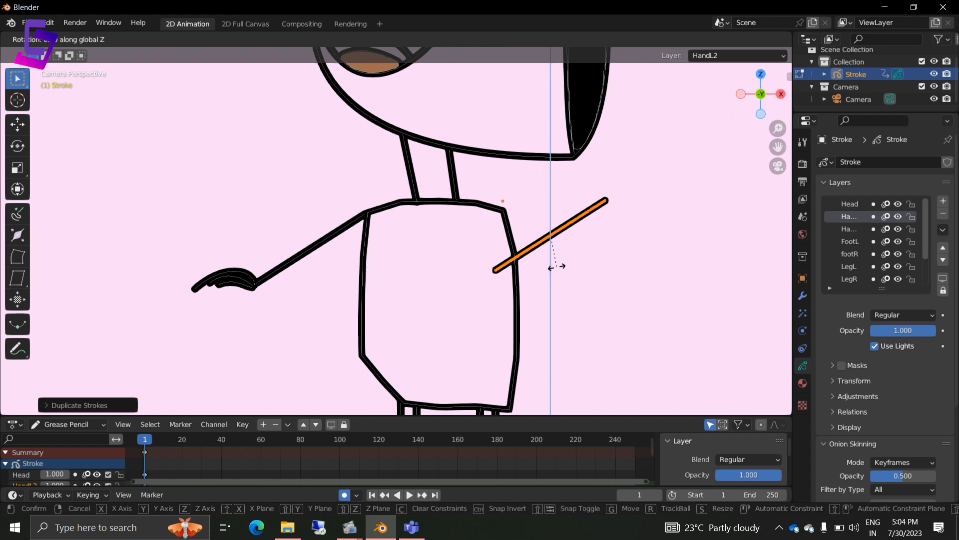
pyautogui.write('180')
pyautogui.press('Return')
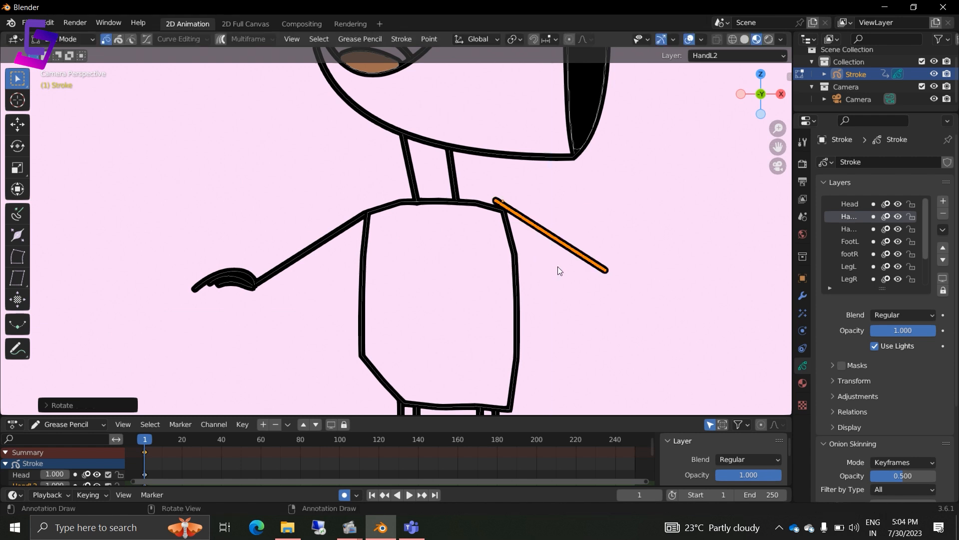
pyautogui.press('g')
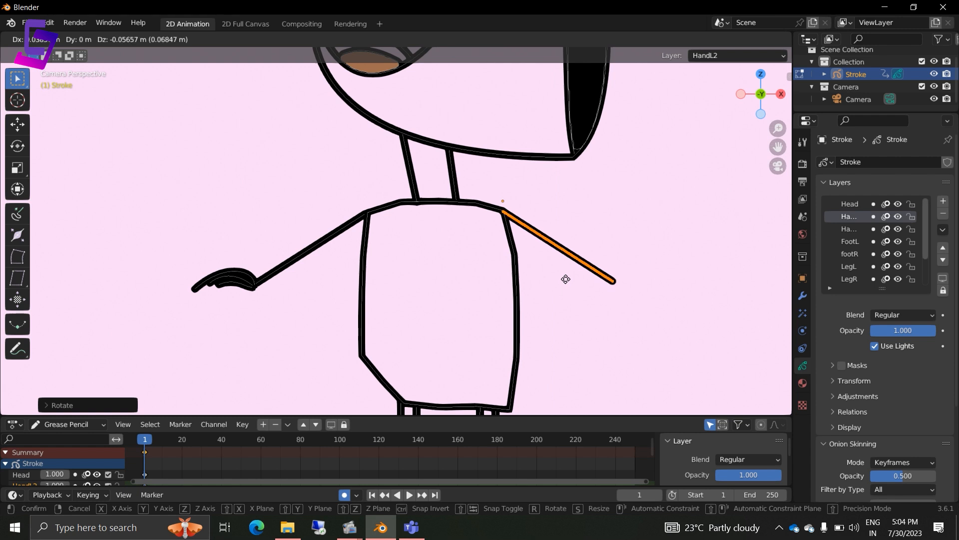
pyautogui.click(565, 278)
pyautogui.click(574, 303)
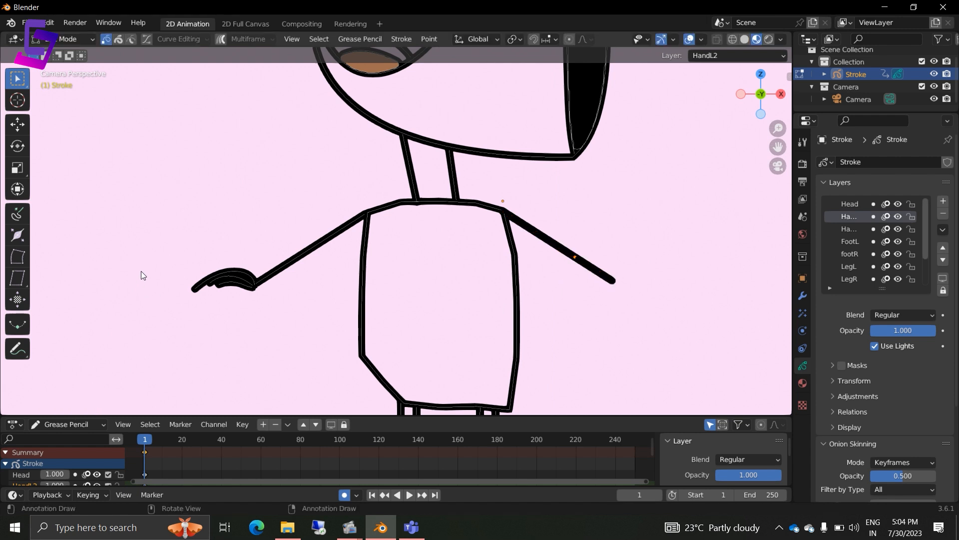
# Select the entire back-side arm line and move it to a new layer named HandL
pyautogui.moveTo(552, 236); pyautogui.dragTo(656, 305)
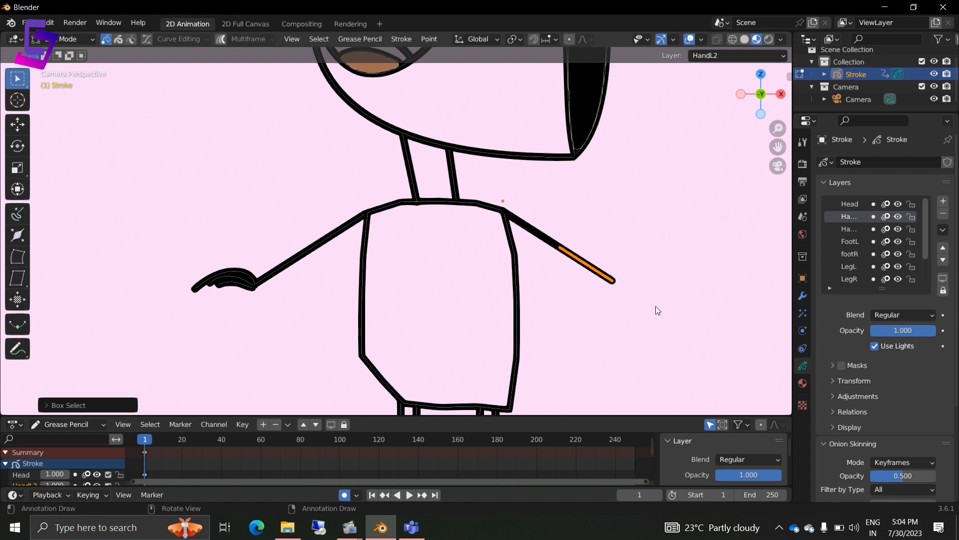
pyautogui.hotkey('ctrl', 'l')
pyautogui.press('m')
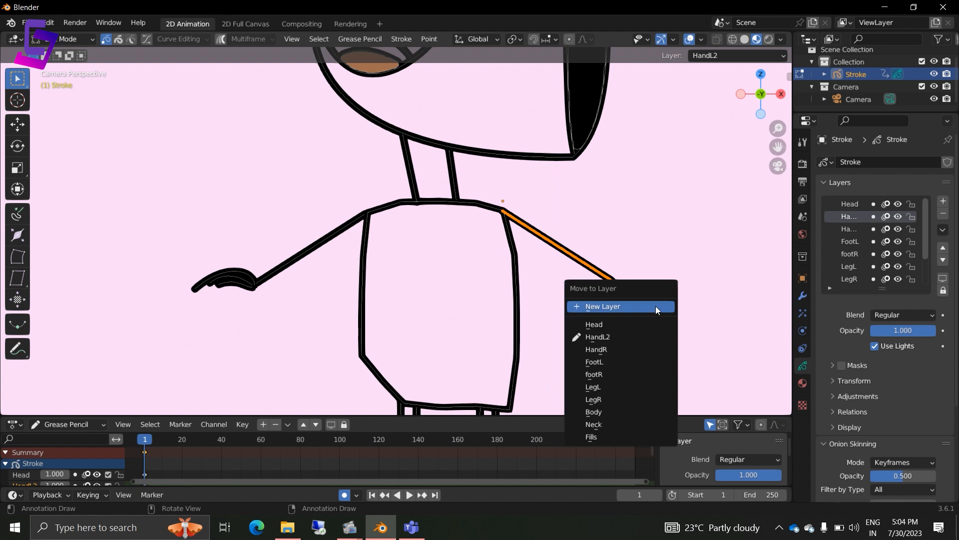
pyautogui.click(655, 306)
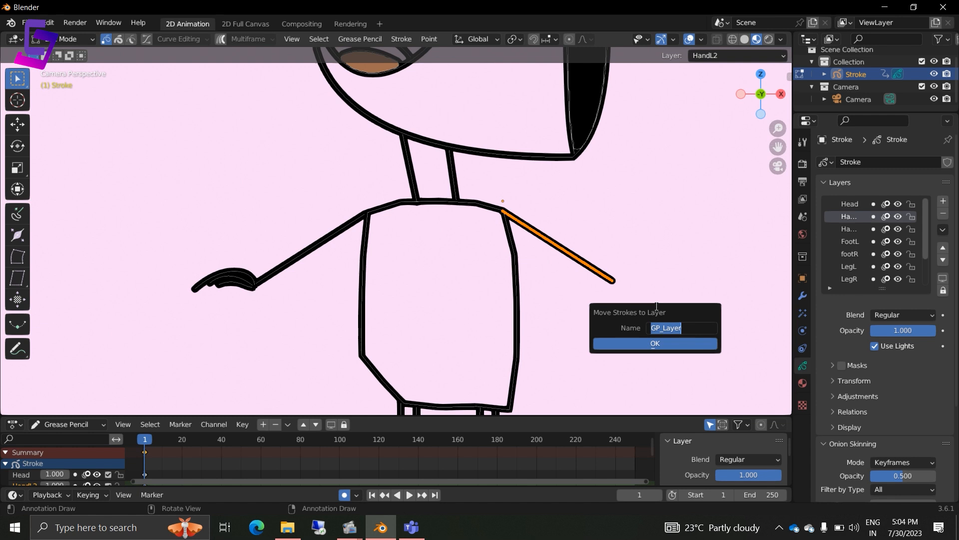
pyautogui.write('Hand')
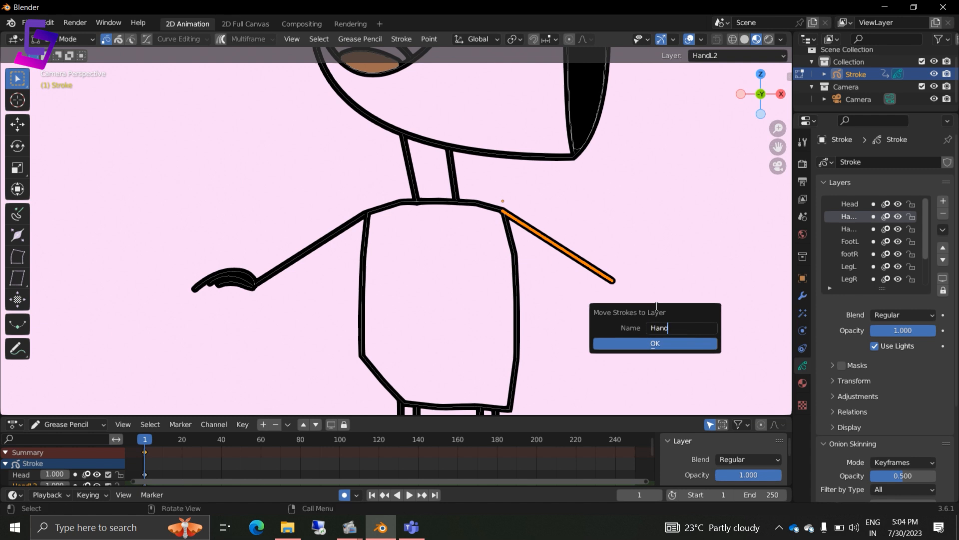
pyautogui.write('L')
pyautogui.click(645, 340)
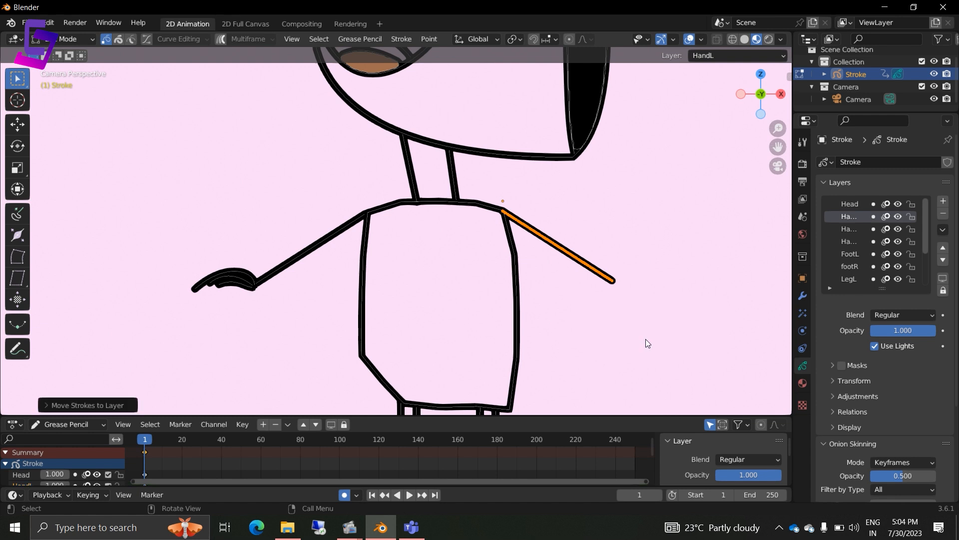
# Duplicate the hand strokes about 2 m across to the free end of the back-side arm
pyautogui.press('b')
pyautogui.moveTo(248, 302); pyautogui.dragTo(249, 303)
pyautogui.hotkey('shift', 'd')
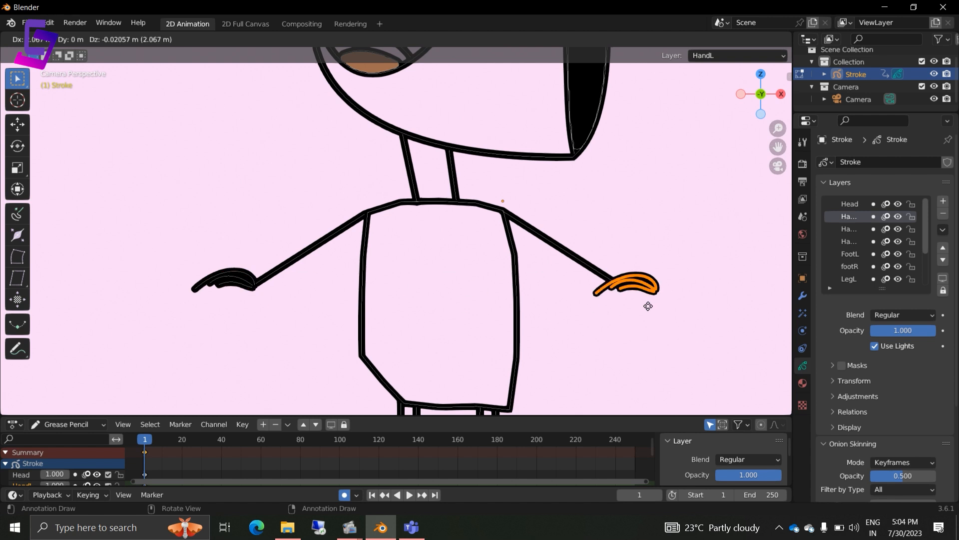
pyautogui.click(633, 315)
# Rotate the hand copy 180° about global Z, tilt its fingers downward and attach its wrist to the back-side arm's end
pyautogui.write('rz')
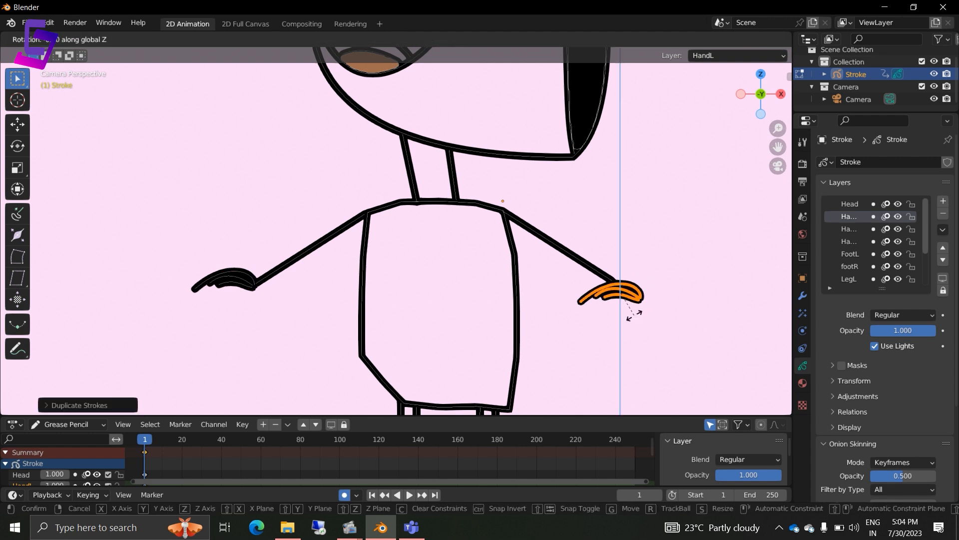
pyautogui.write('180')
pyautogui.press('Return')
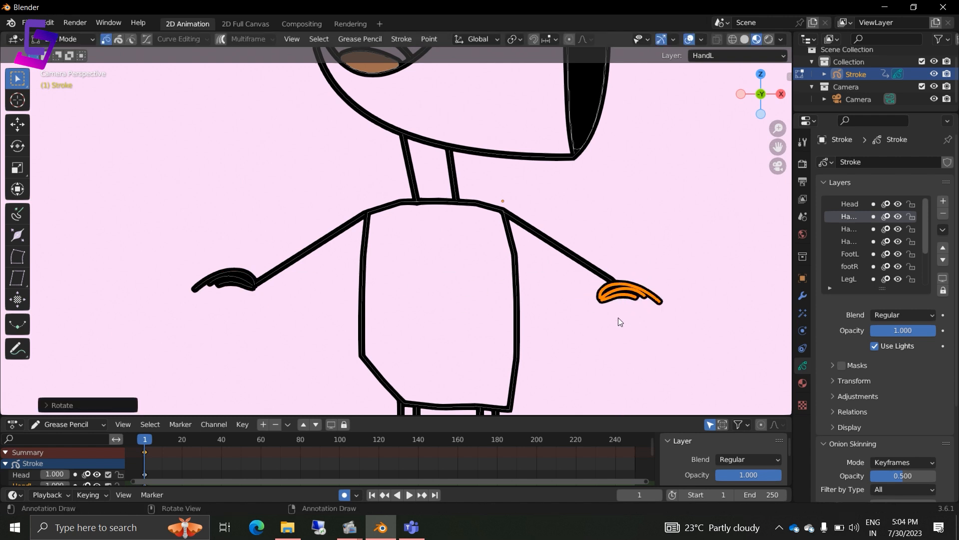
pyautogui.press('r')
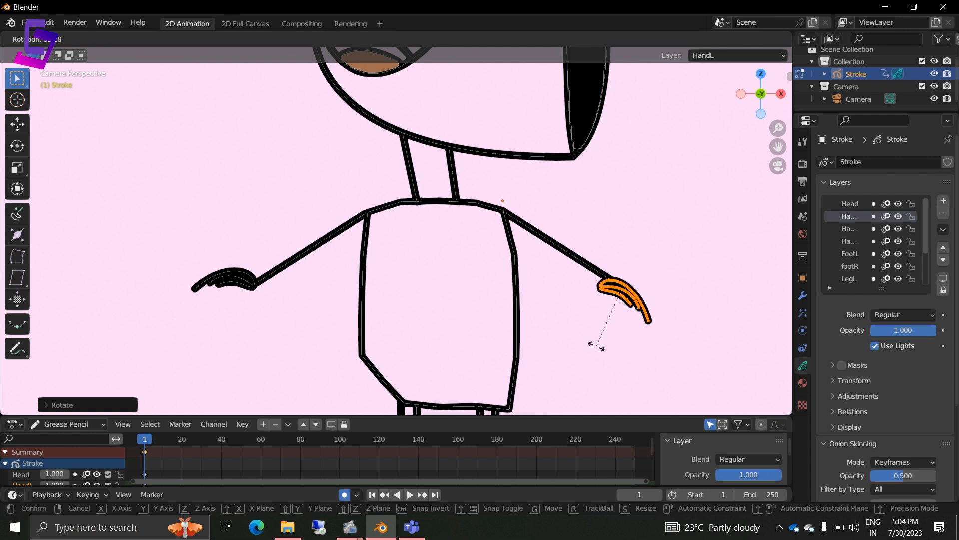
pyautogui.click(599, 346)
pyautogui.press('g')
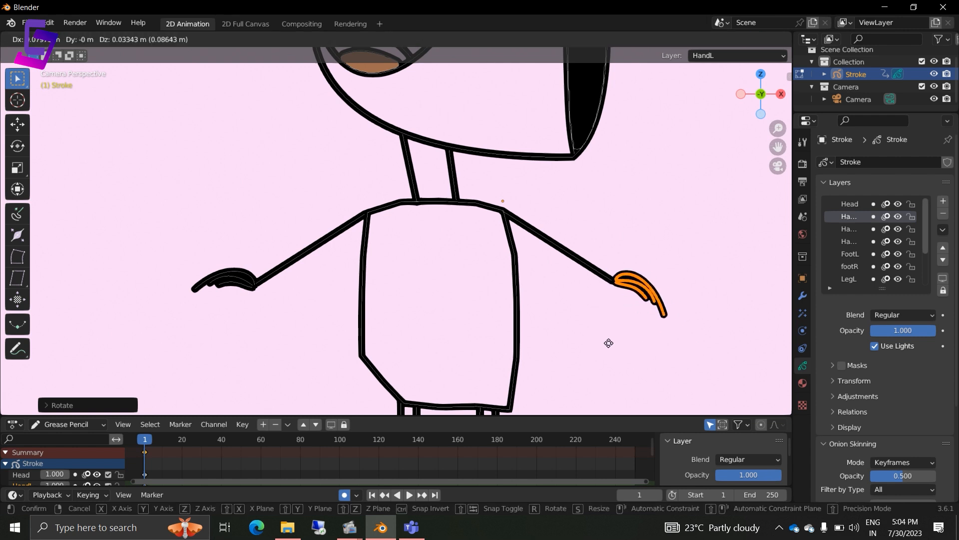
pyautogui.click(607, 344)
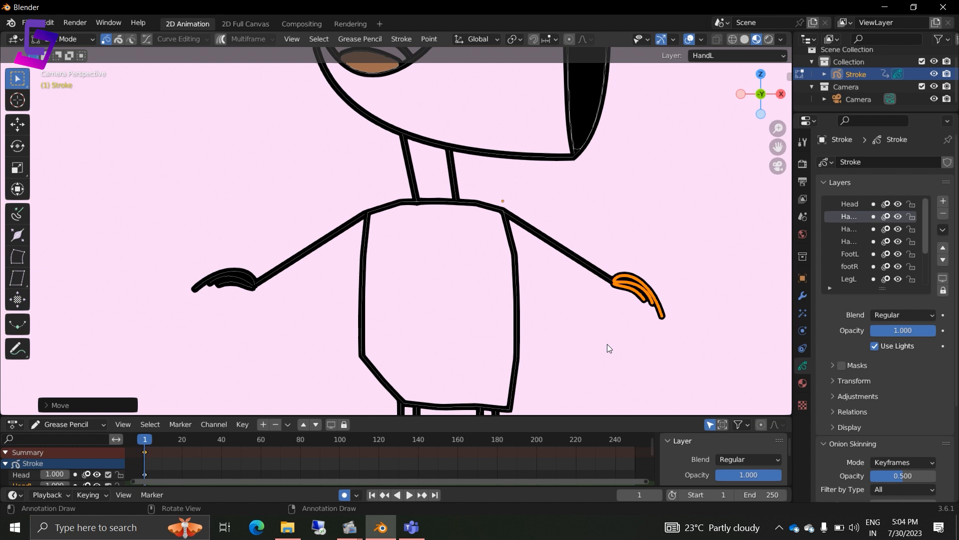
# Move the selected back-side hand strokes to a new layer named Hand2 and deselect them
pyautogui.press('m')
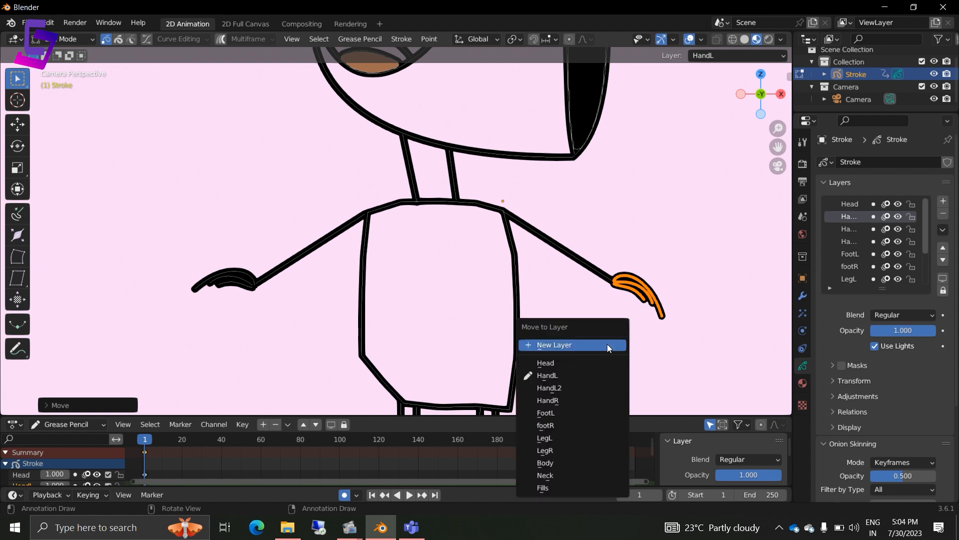
pyautogui.click(607, 345)
pyautogui.write('H')
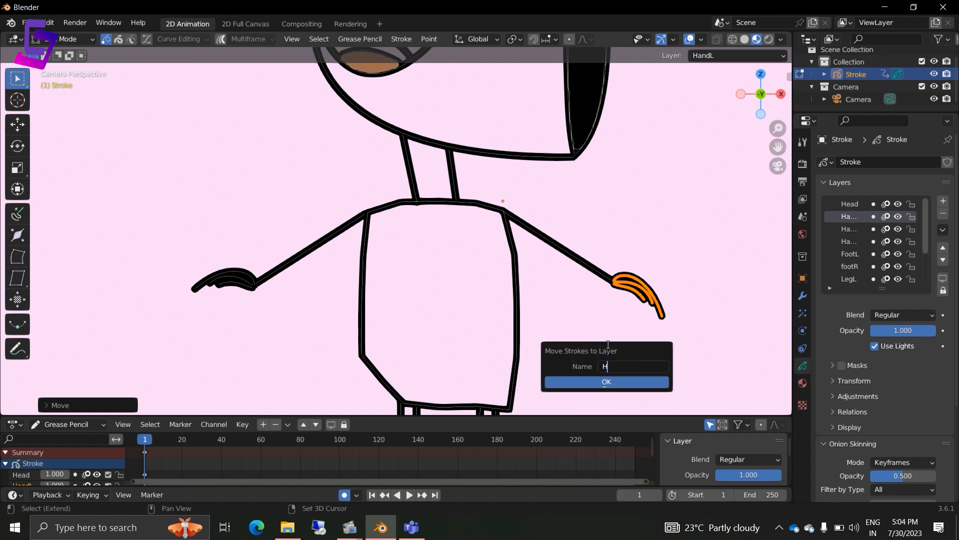
pyautogui.write('and')
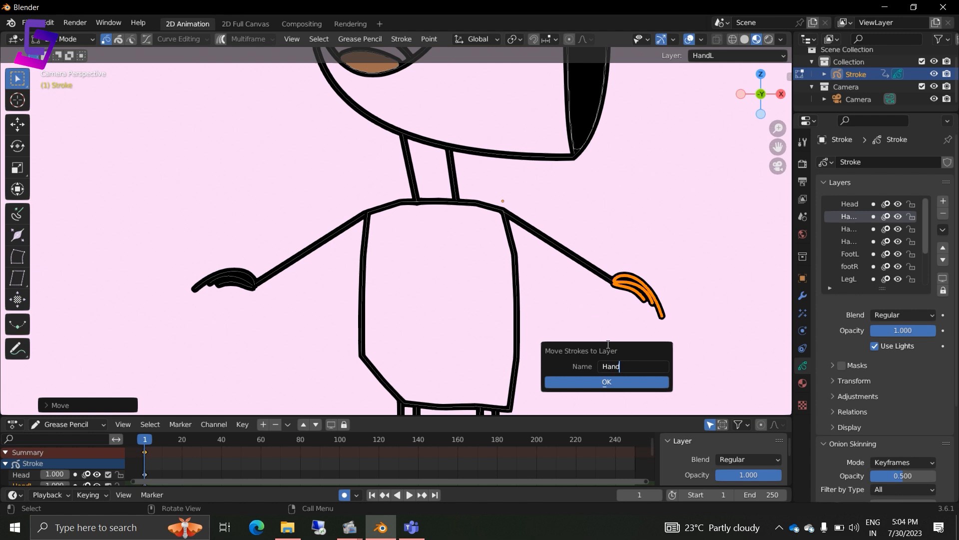
pyautogui.write('2')
pyautogui.click(616, 383)
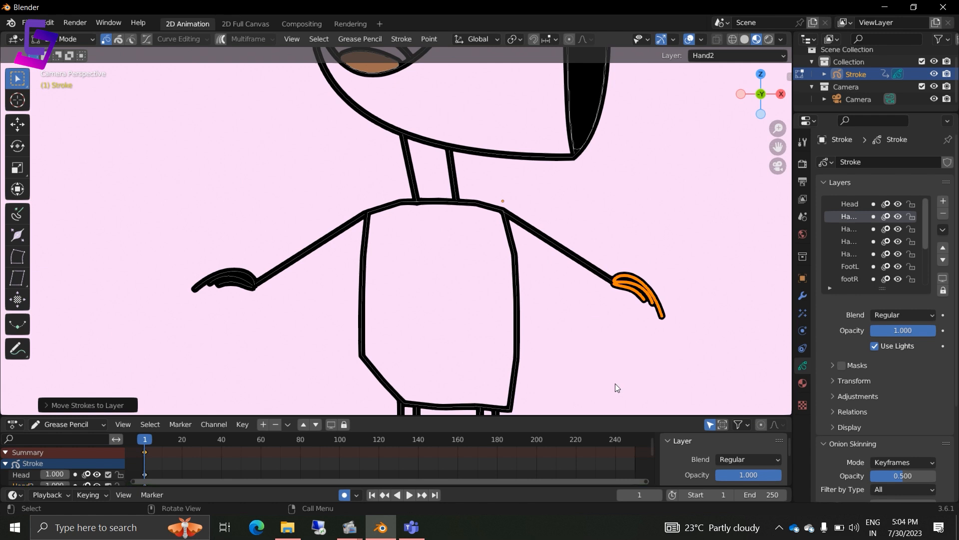
pyautogui.click(496, 314)
# In Draw Mode, fill both of the character's feet with the Black material using the Fill tool
pyautogui.scroll(-3, 544, 308)
pyautogui.scroll(-2, 543, 311)
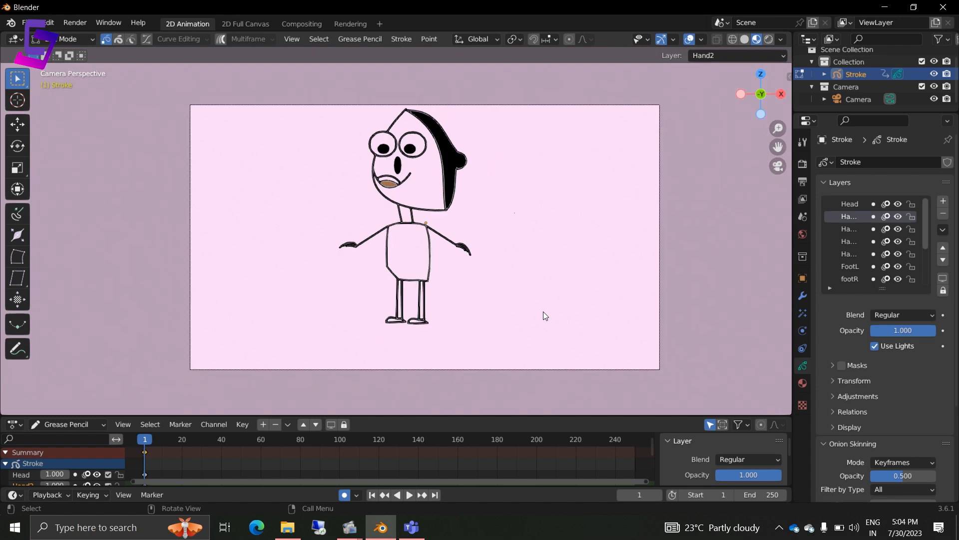
pyautogui.scroll(2, 543, 311)
pyautogui.scroll(-2, 543, 311)
pyautogui.scroll(2, 544, 311)
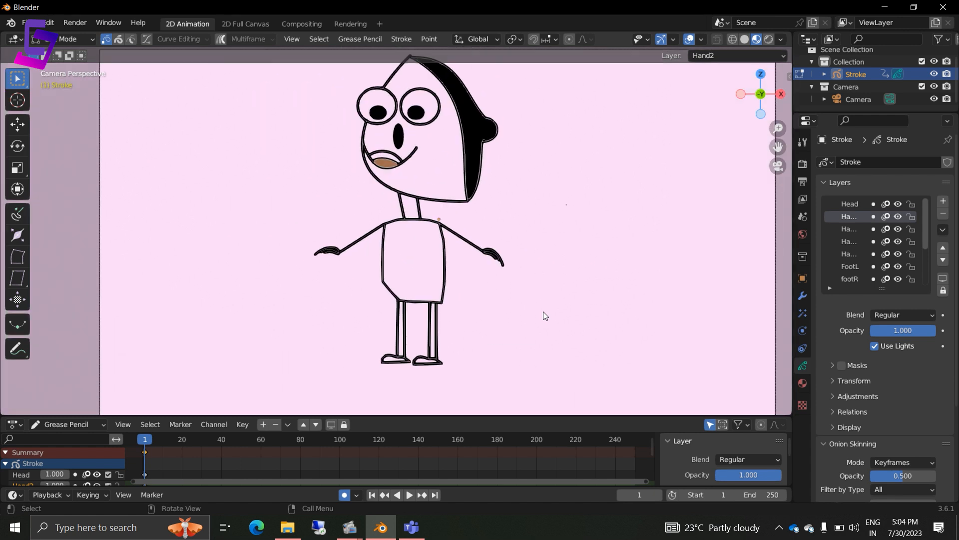
pyautogui.scroll(1, 544, 311)
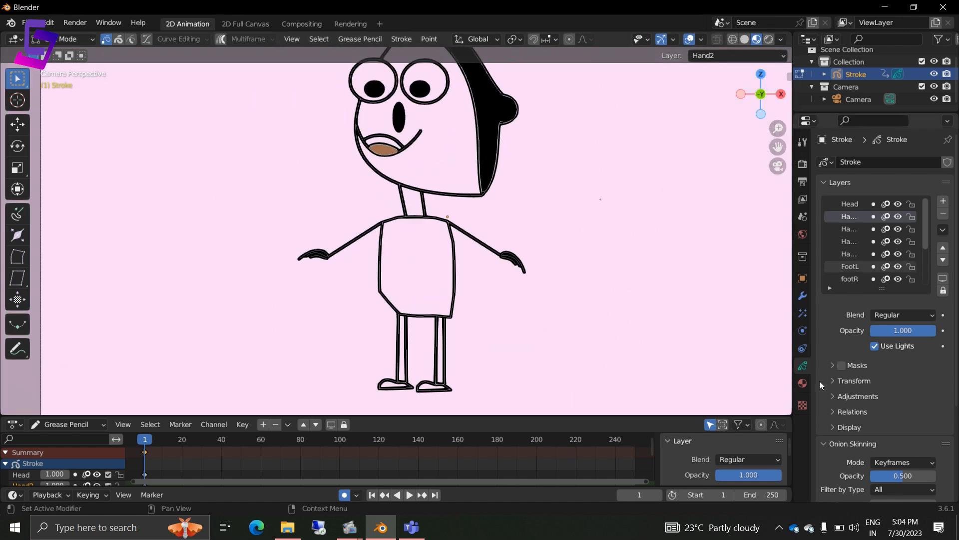
pyautogui.click(803, 382)
pyautogui.click(871, 203)
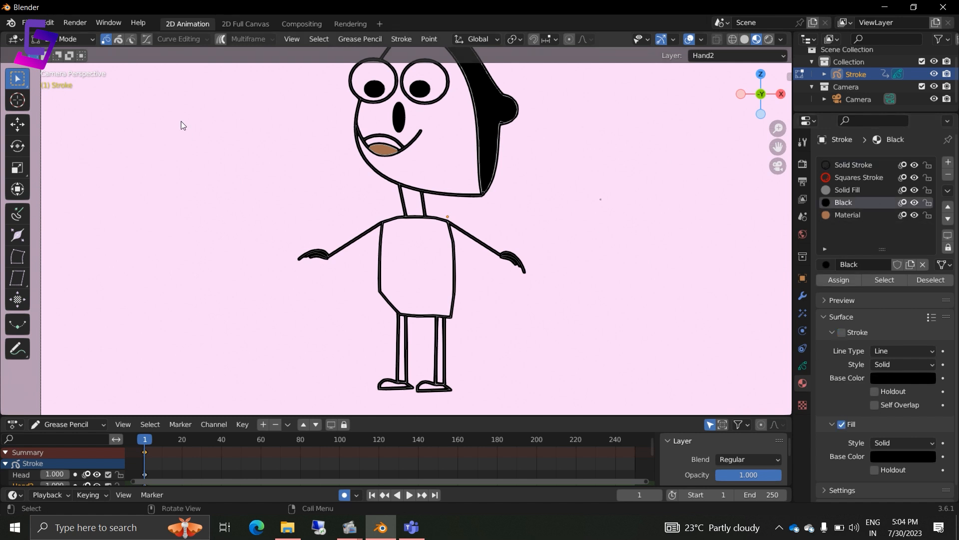
pyautogui.click(70, 39)
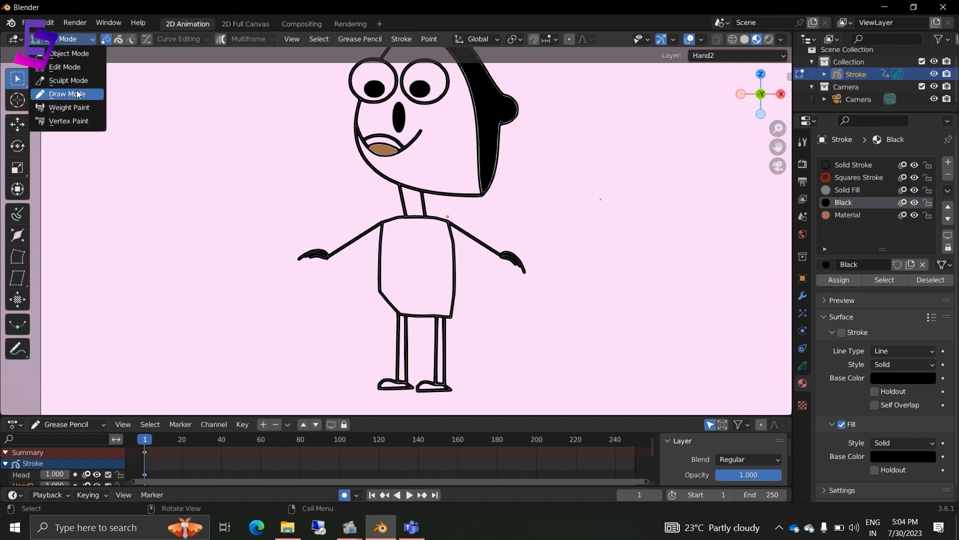
pyautogui.click(77, 94)
pyautogui.click(18, 125)
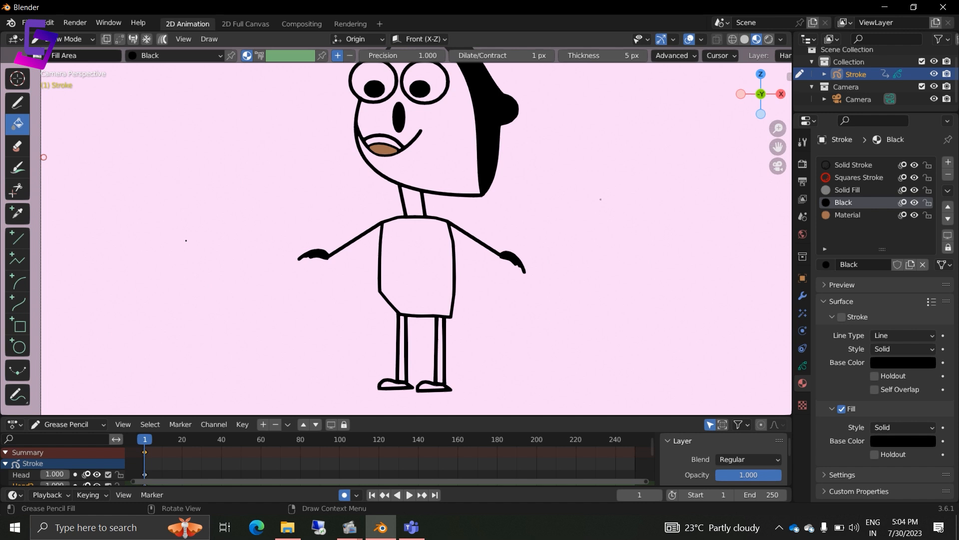
pyautogui.click(387, 383)
pyautogui.click(430, 386)
pyautogui.scroll(2, 480, 368)
pyautogui.scroll(-3, 480, 368)
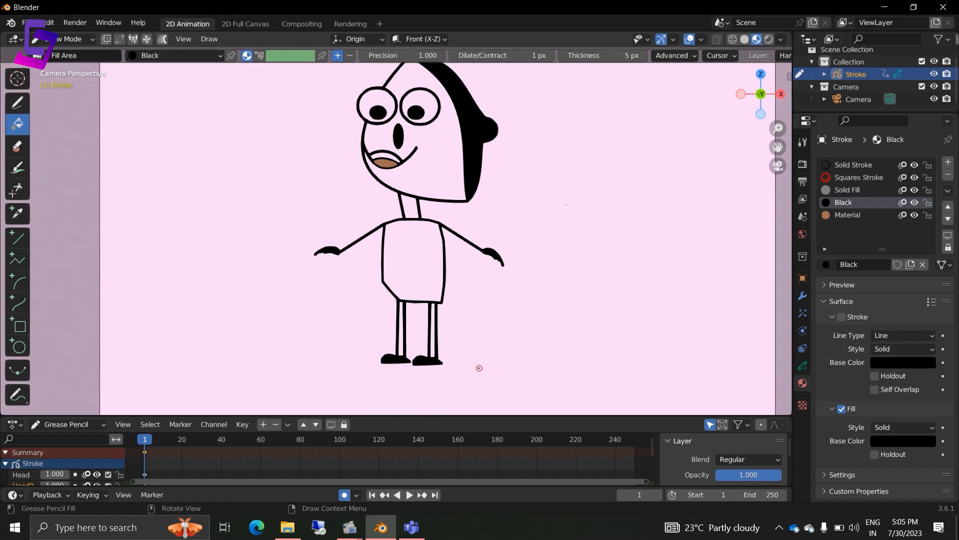
# Add a new material with stroke off and an olive-yellow fill, and fill the character's torso with it
pyautogui.click(949, 163)
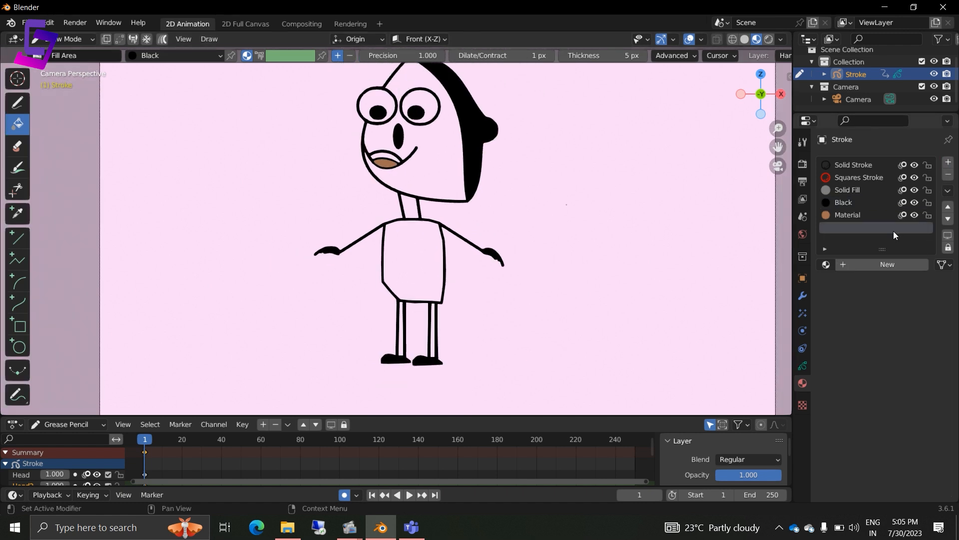
pyautogui.click(864, 268)
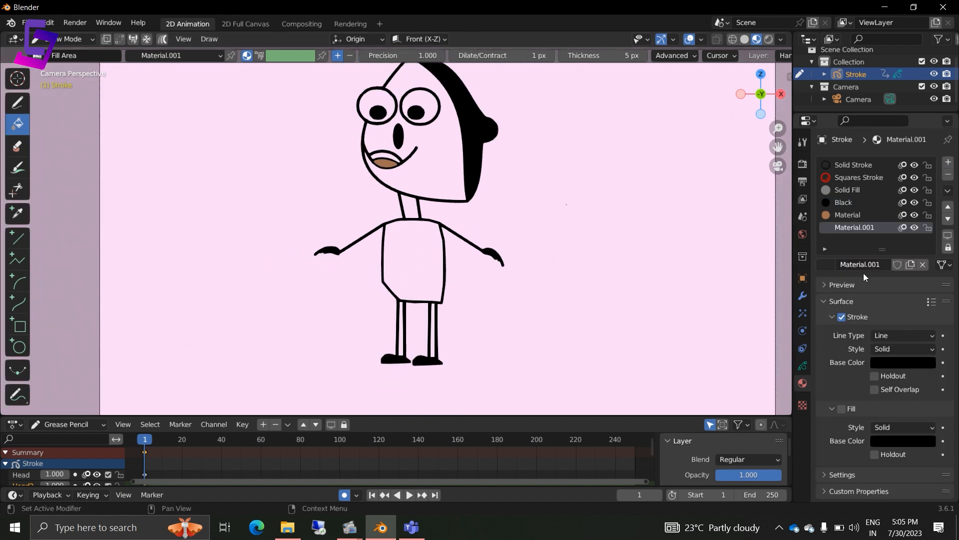
pyautogui.click(842, 317)
pyautogui.click(903, 441)
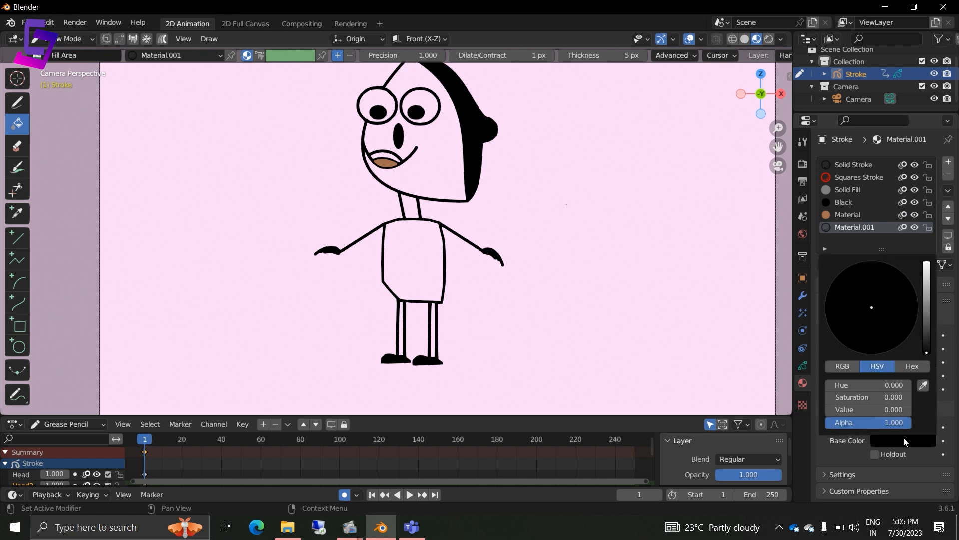
pyautogui.moveTo(929, 351); pyautogui.dragTo(853, 275)
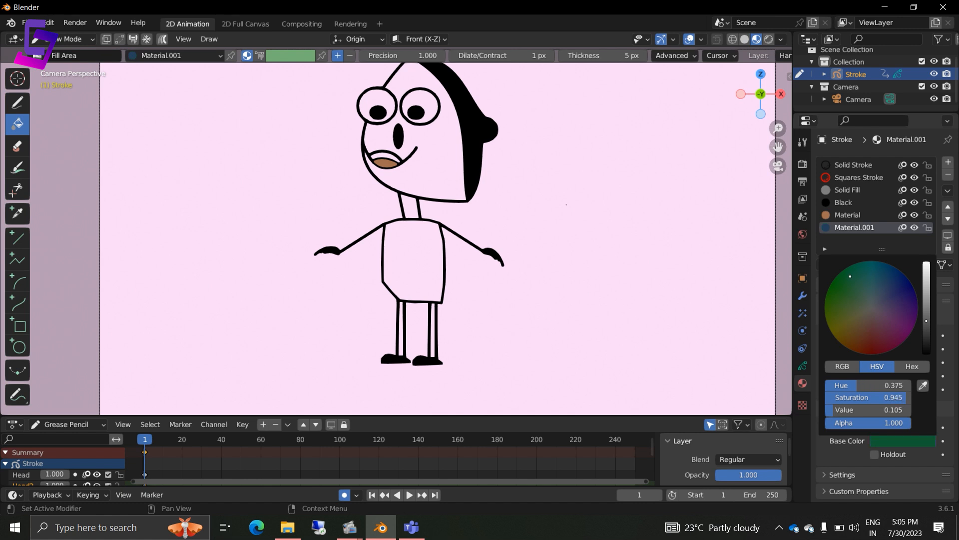
pyautogui.moveTo(922, 318); pyautogui.dragTo(927, 288)
pyautogui.moveTo(855, 319)
pyautogui.mouseDown()
pyautogui.moveTo(860, 342)
pyautogui.moveTo(910, 313)
pyautogui.moveTo(840, 326)
pyautogui.mouseUp()
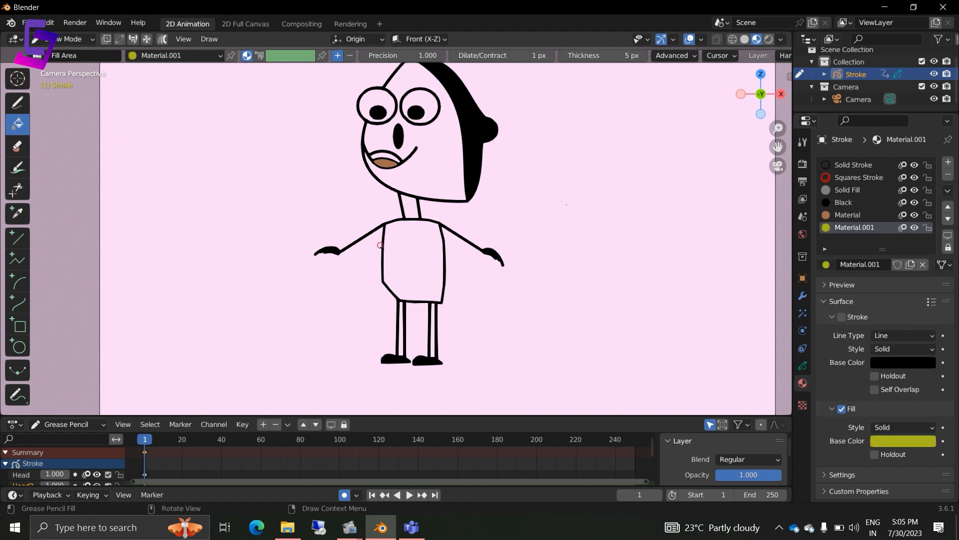
pyautogui.click(416, 257)
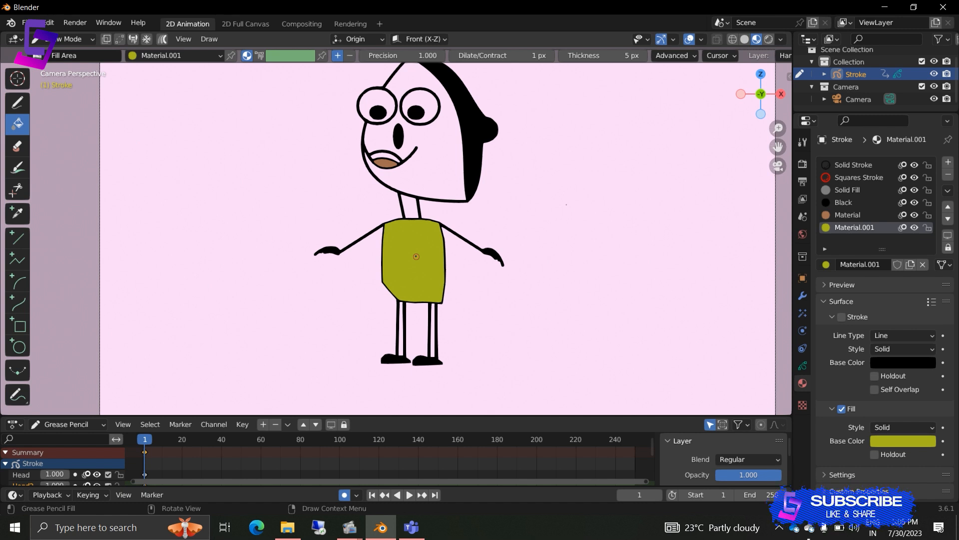
# Try filling the face with the olive-yellow material and undo that fill
pyautogui.click(446, 172)
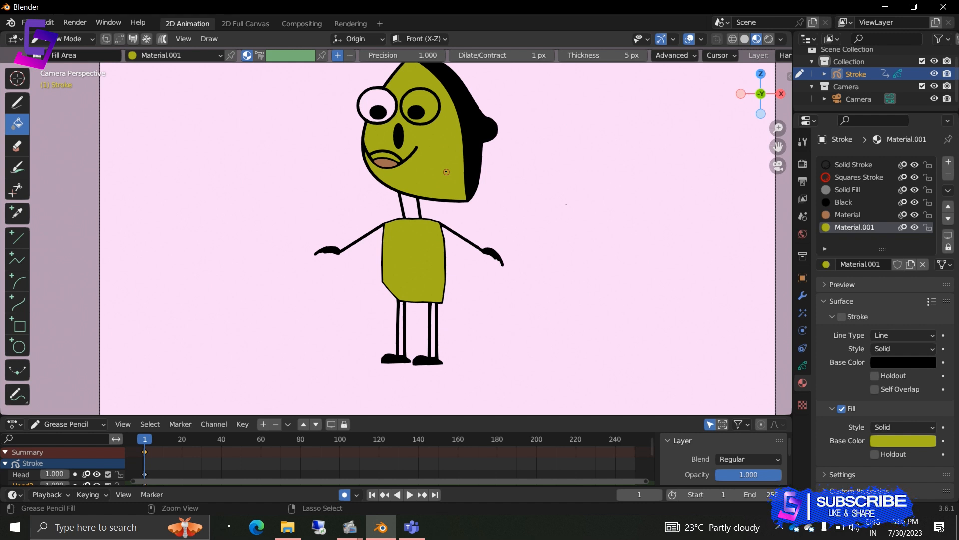
pyautogui.hotkey('ctrl', 'z')
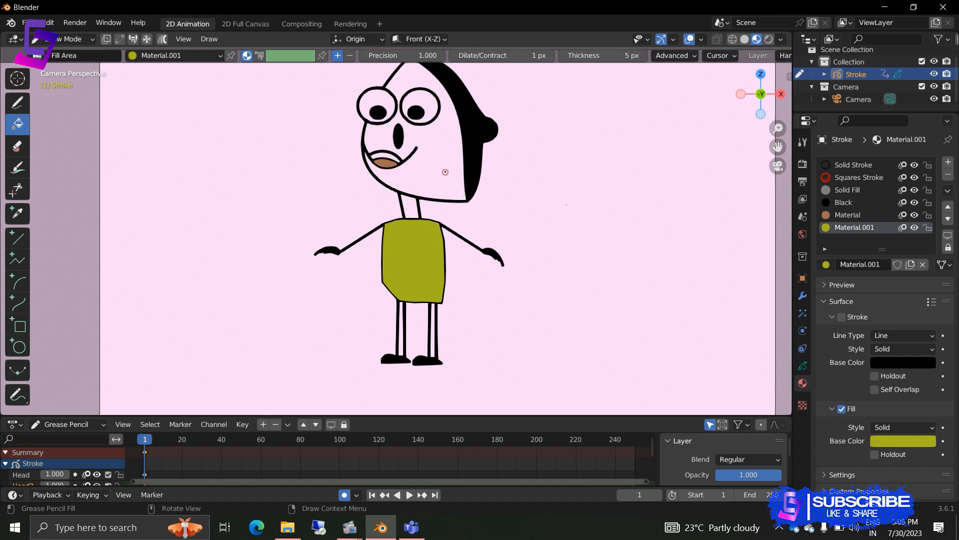
pyautogui.scroll(-2, 435, 181)
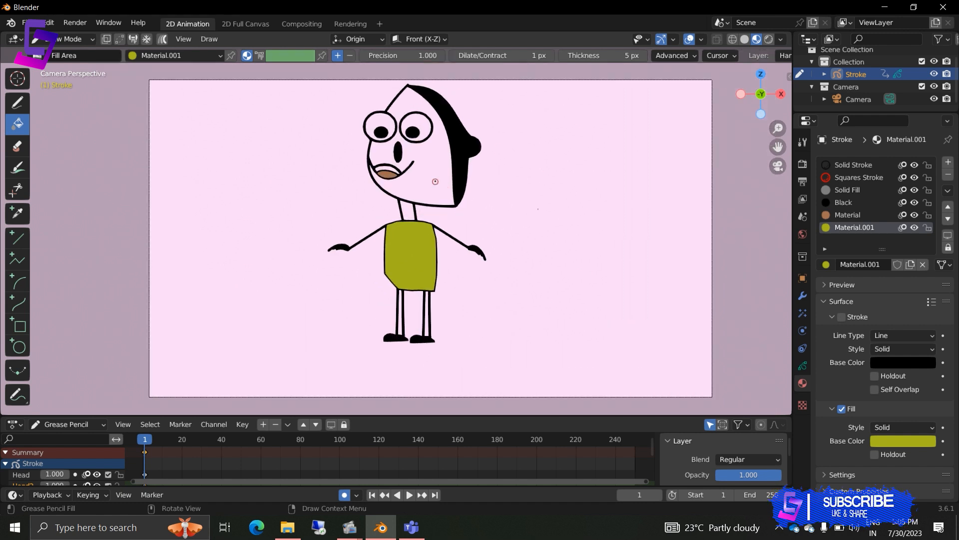
pyautogui.scroll(2, 430, 216)
pyautogui.scroll(-2, 430, 215)
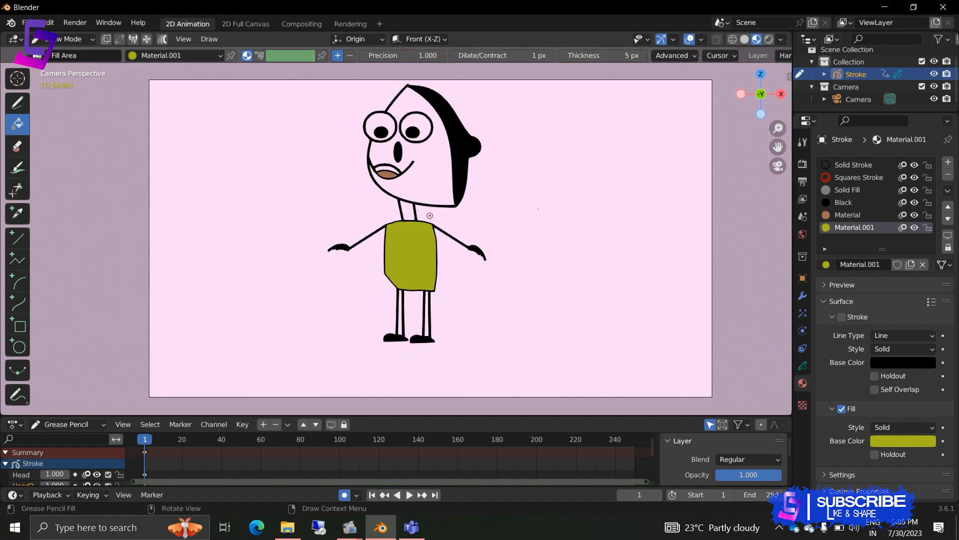
pyautogui.moveTo(352, 530)
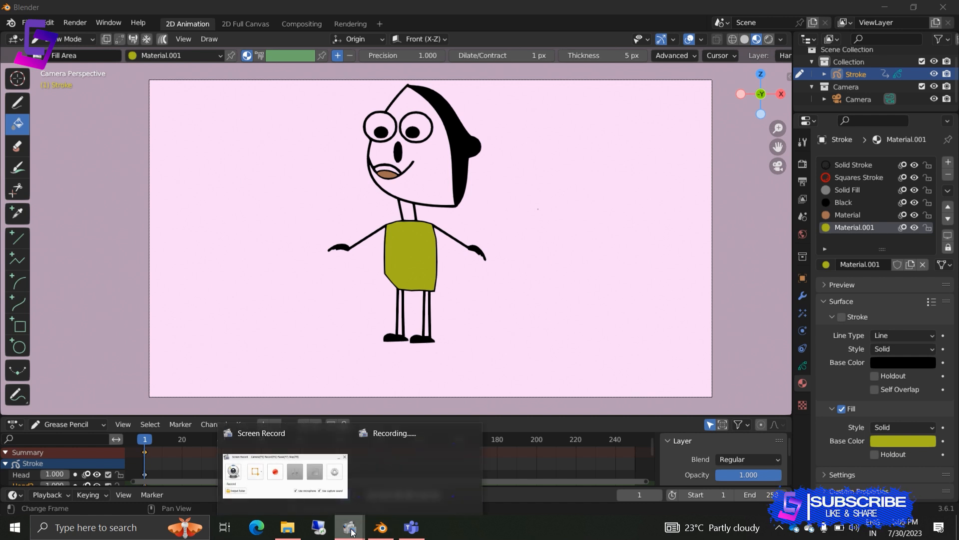